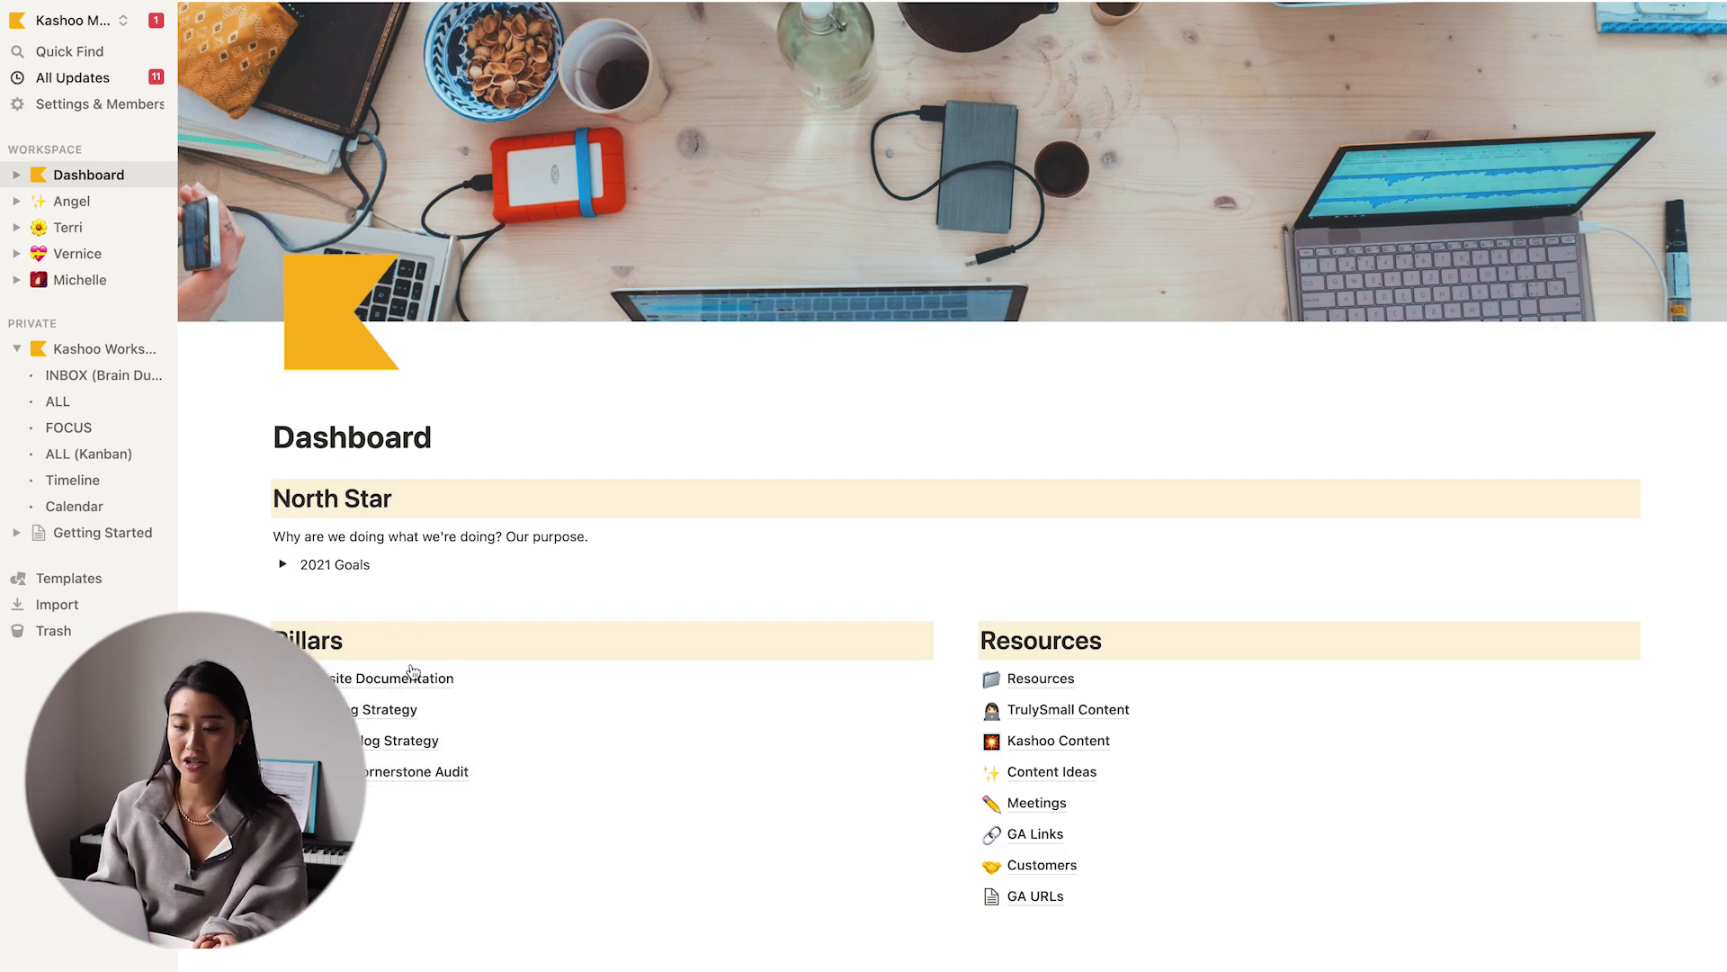
- Move Website Documentation from Pillars to just below Resources, then open the Tasks board
left_click_drag(402, 684, 1109, 662)
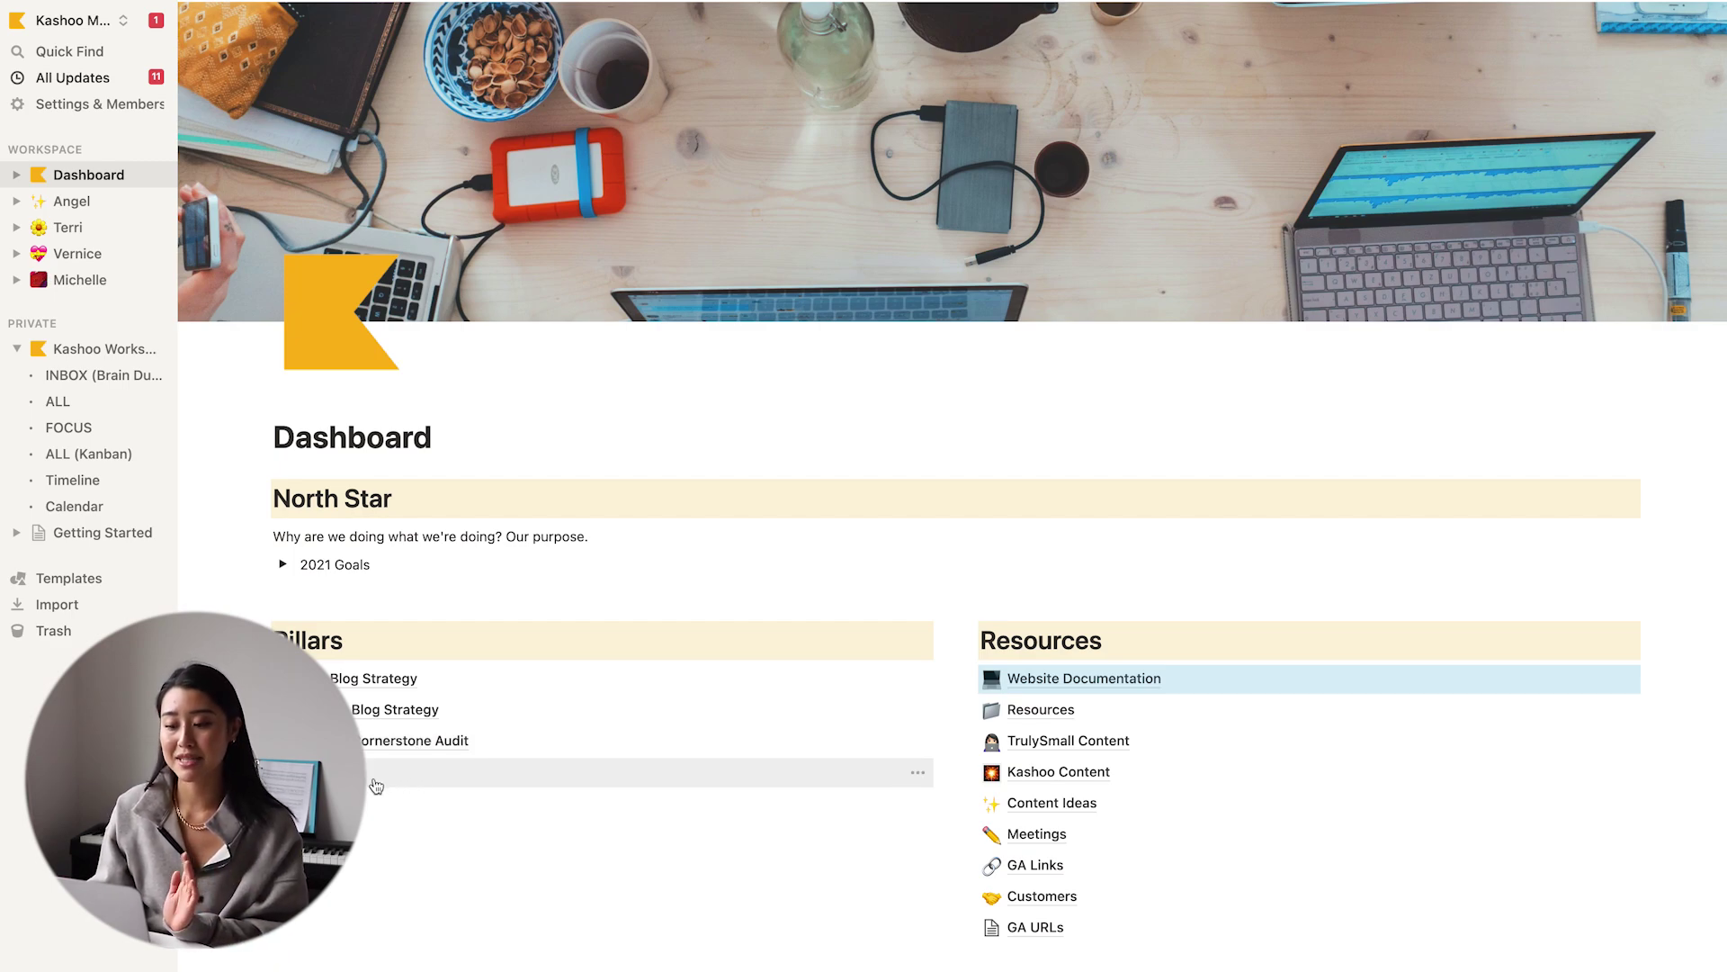
scroll(1162, 635, "down", 1)
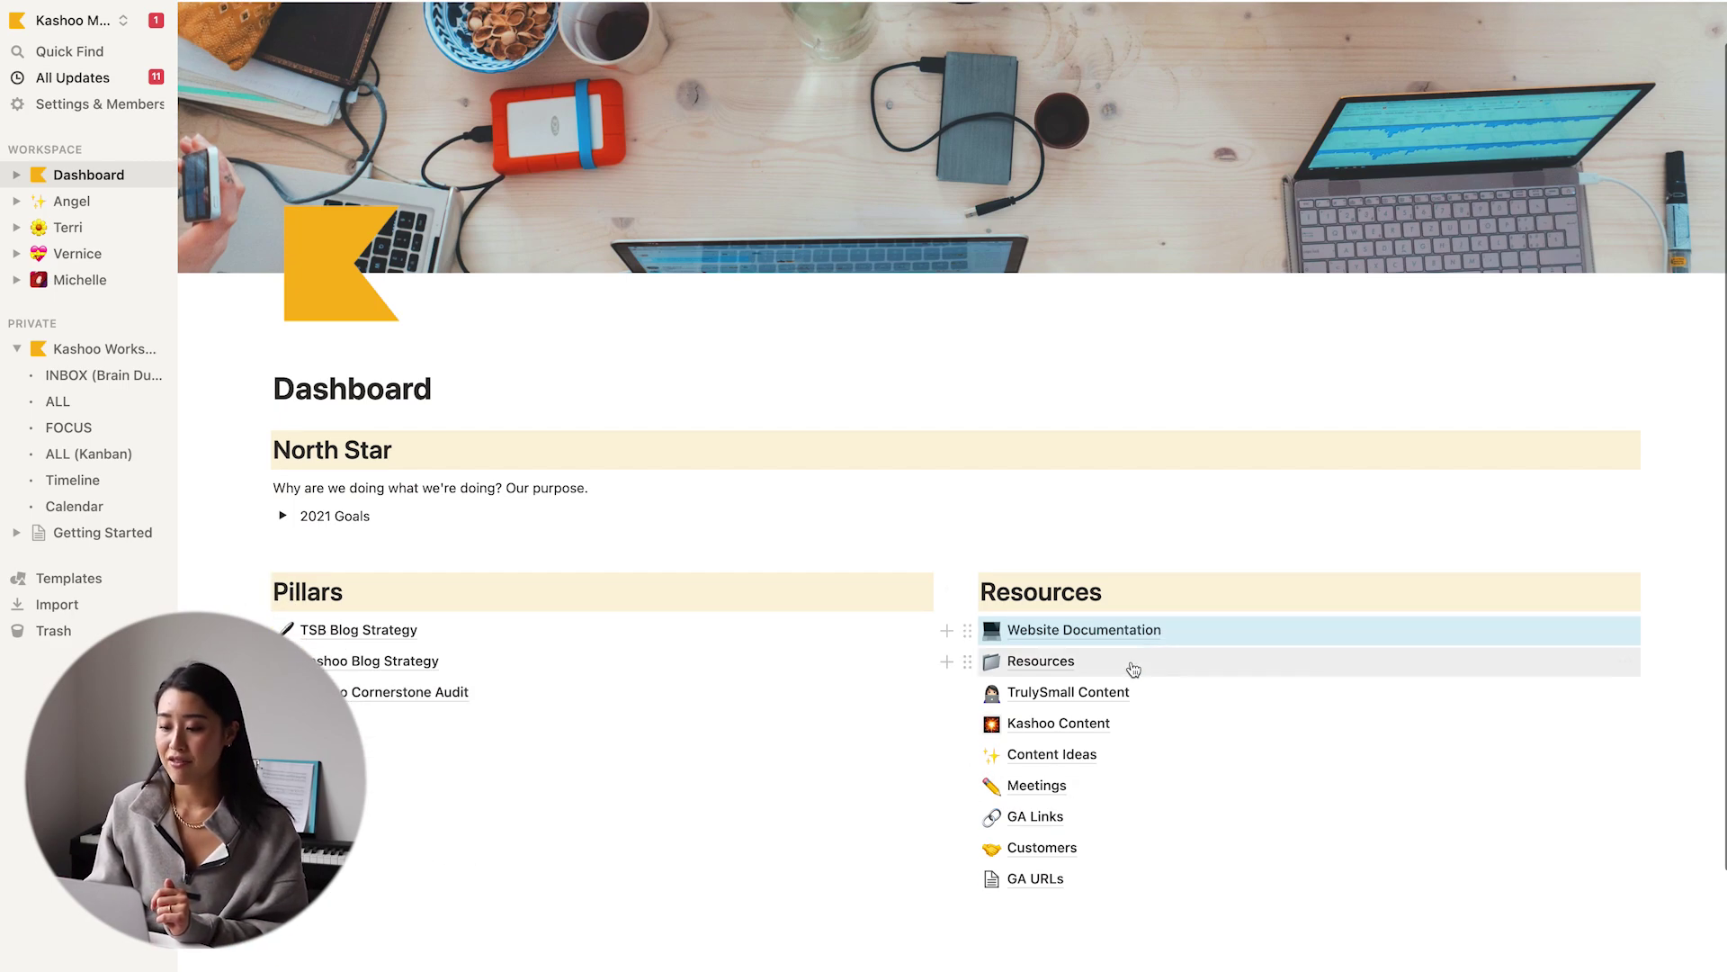
scroll(1116, 690, "down", 1)
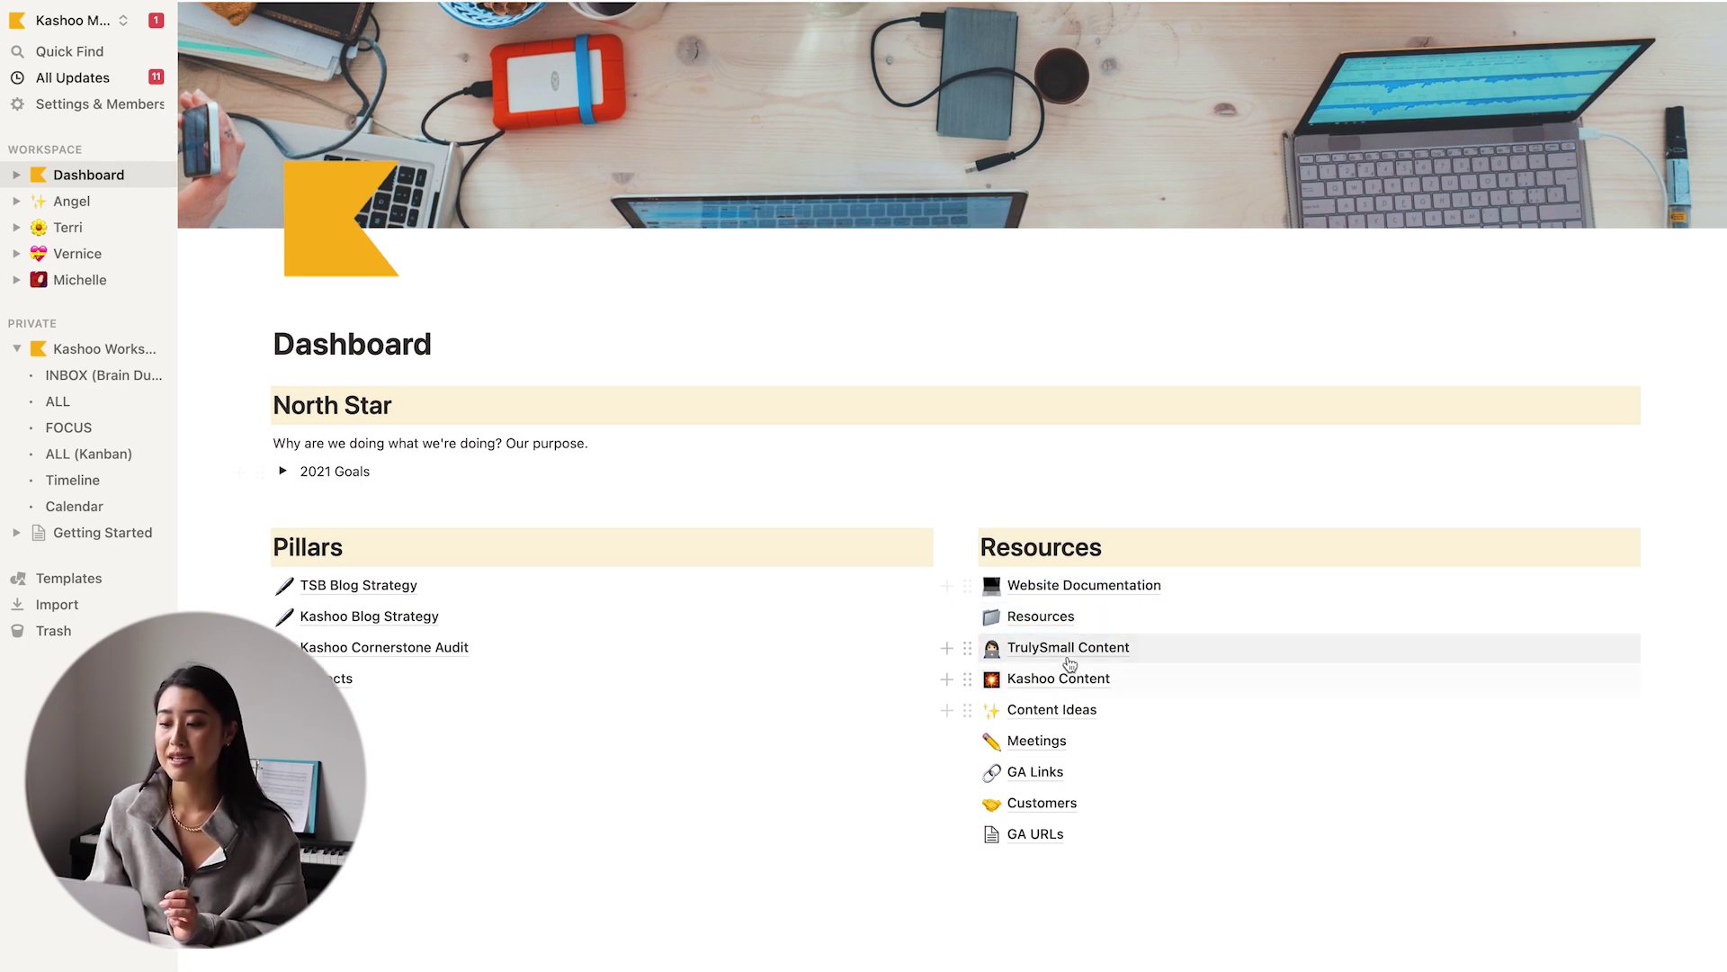
left_click_drag(967, 586, 1073, 645)
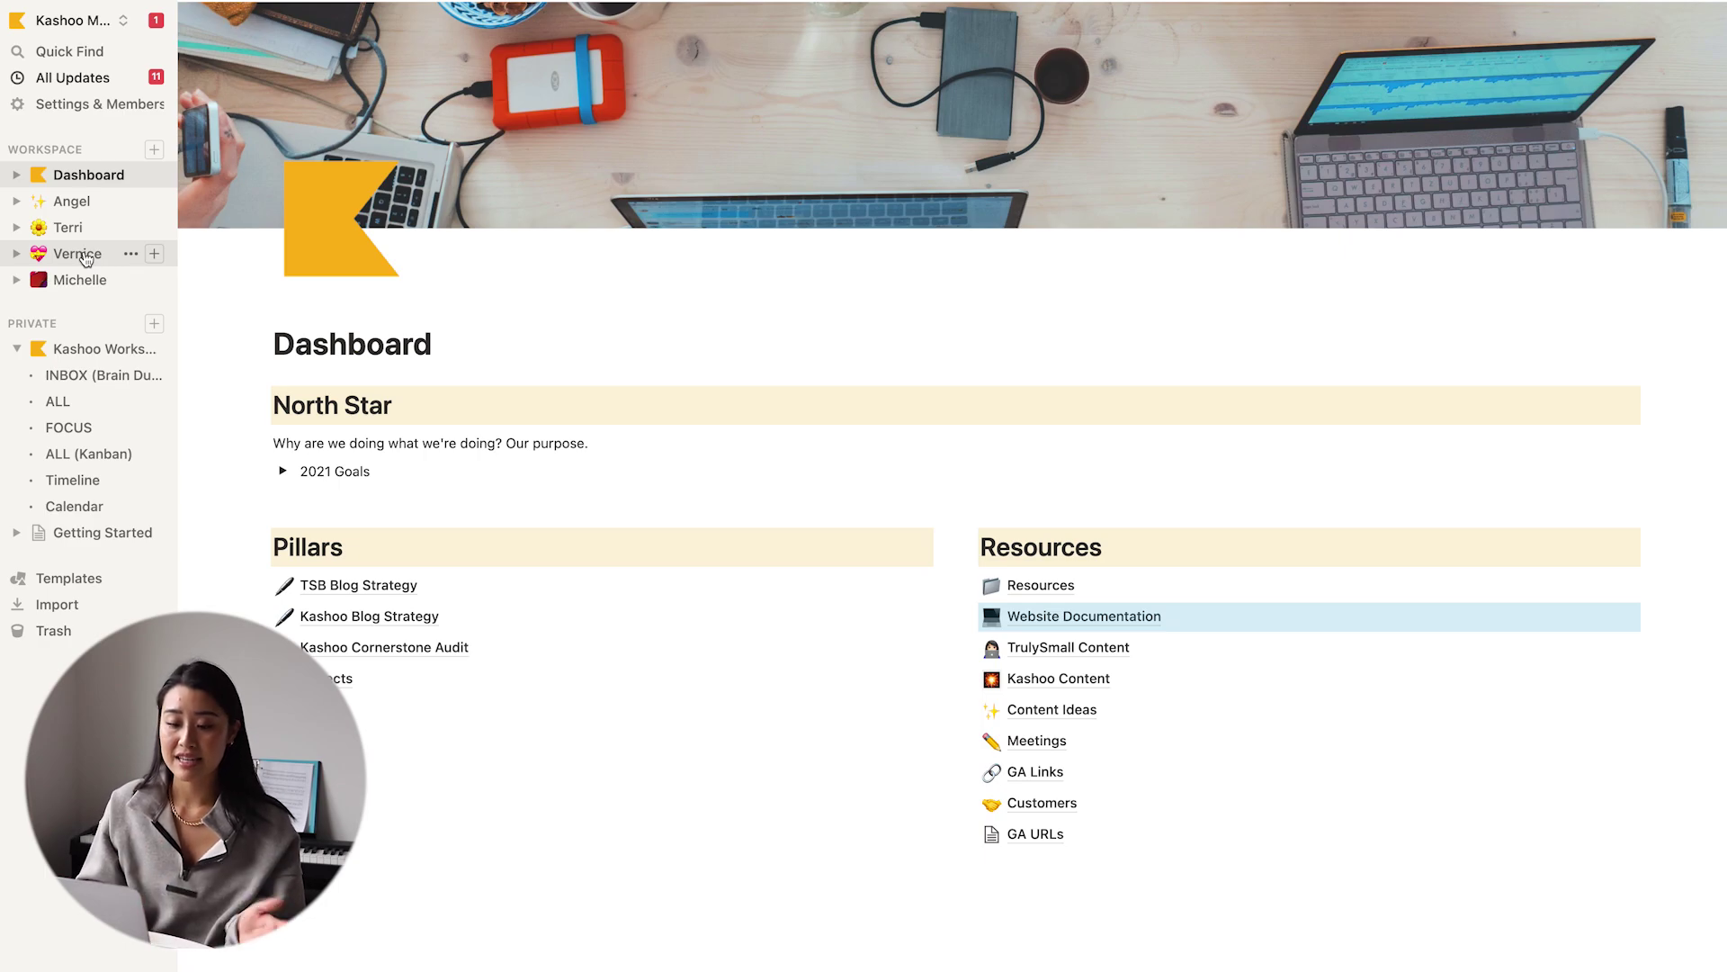
left_click(824, 711)
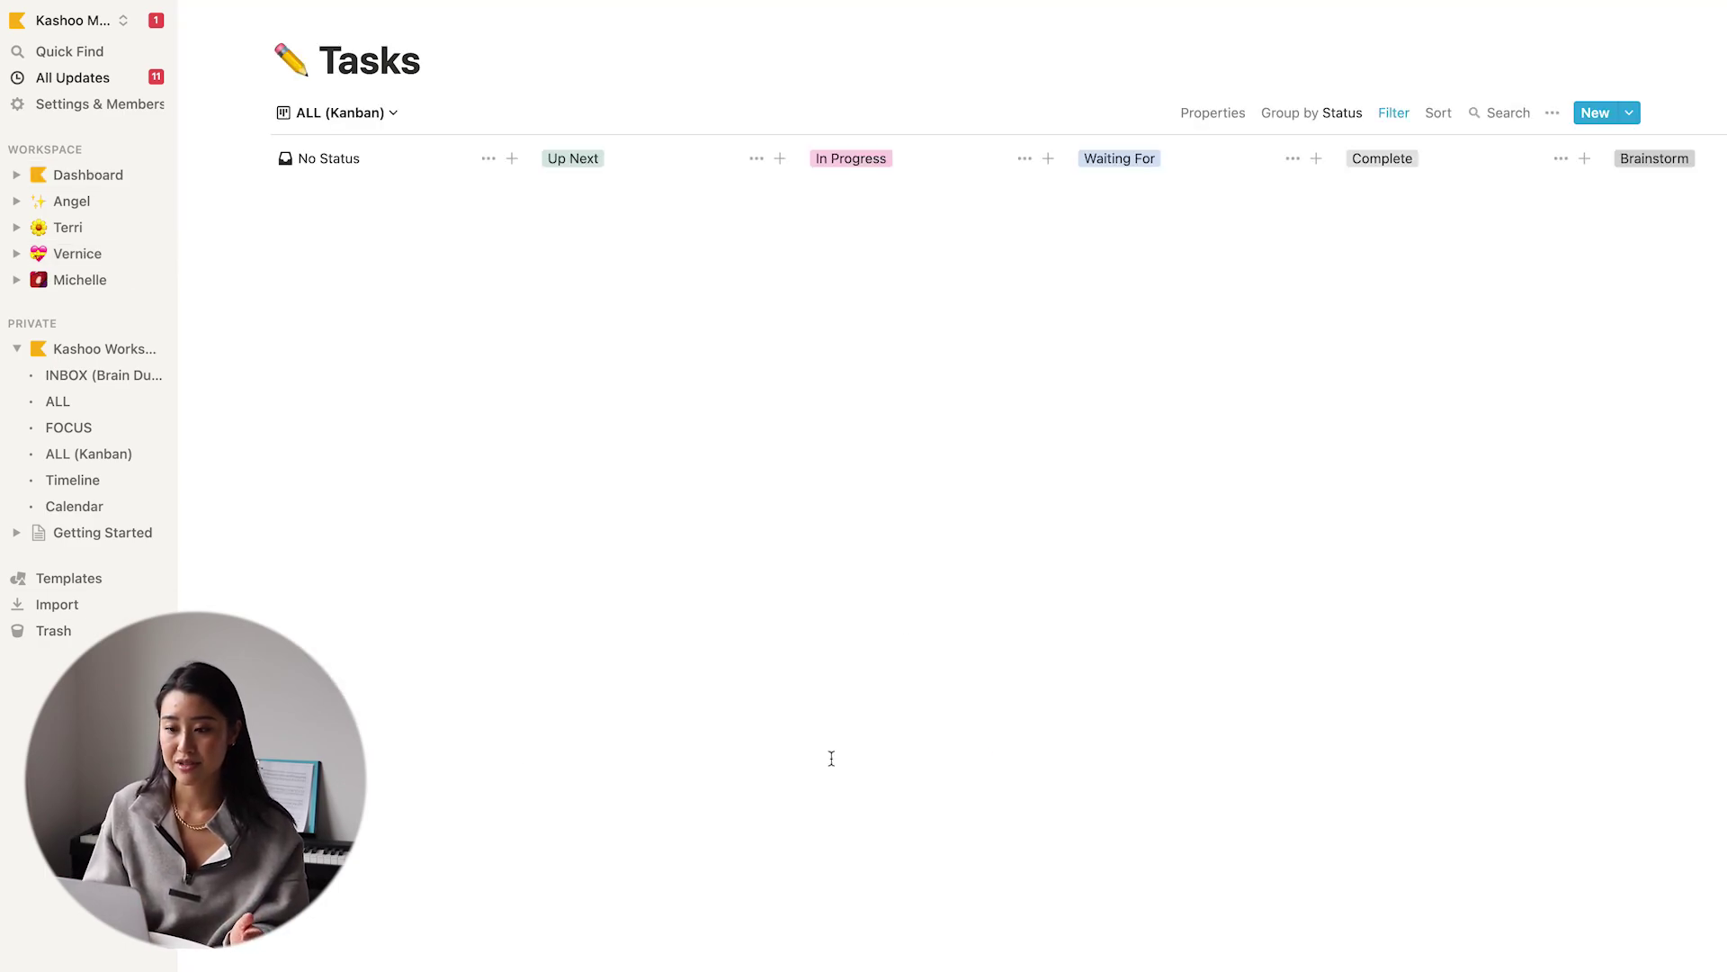
- Browse two team members' task pages, glance at All Updates, and open Kashoo App Screenshots
scroll(824, 267, "down", 15)
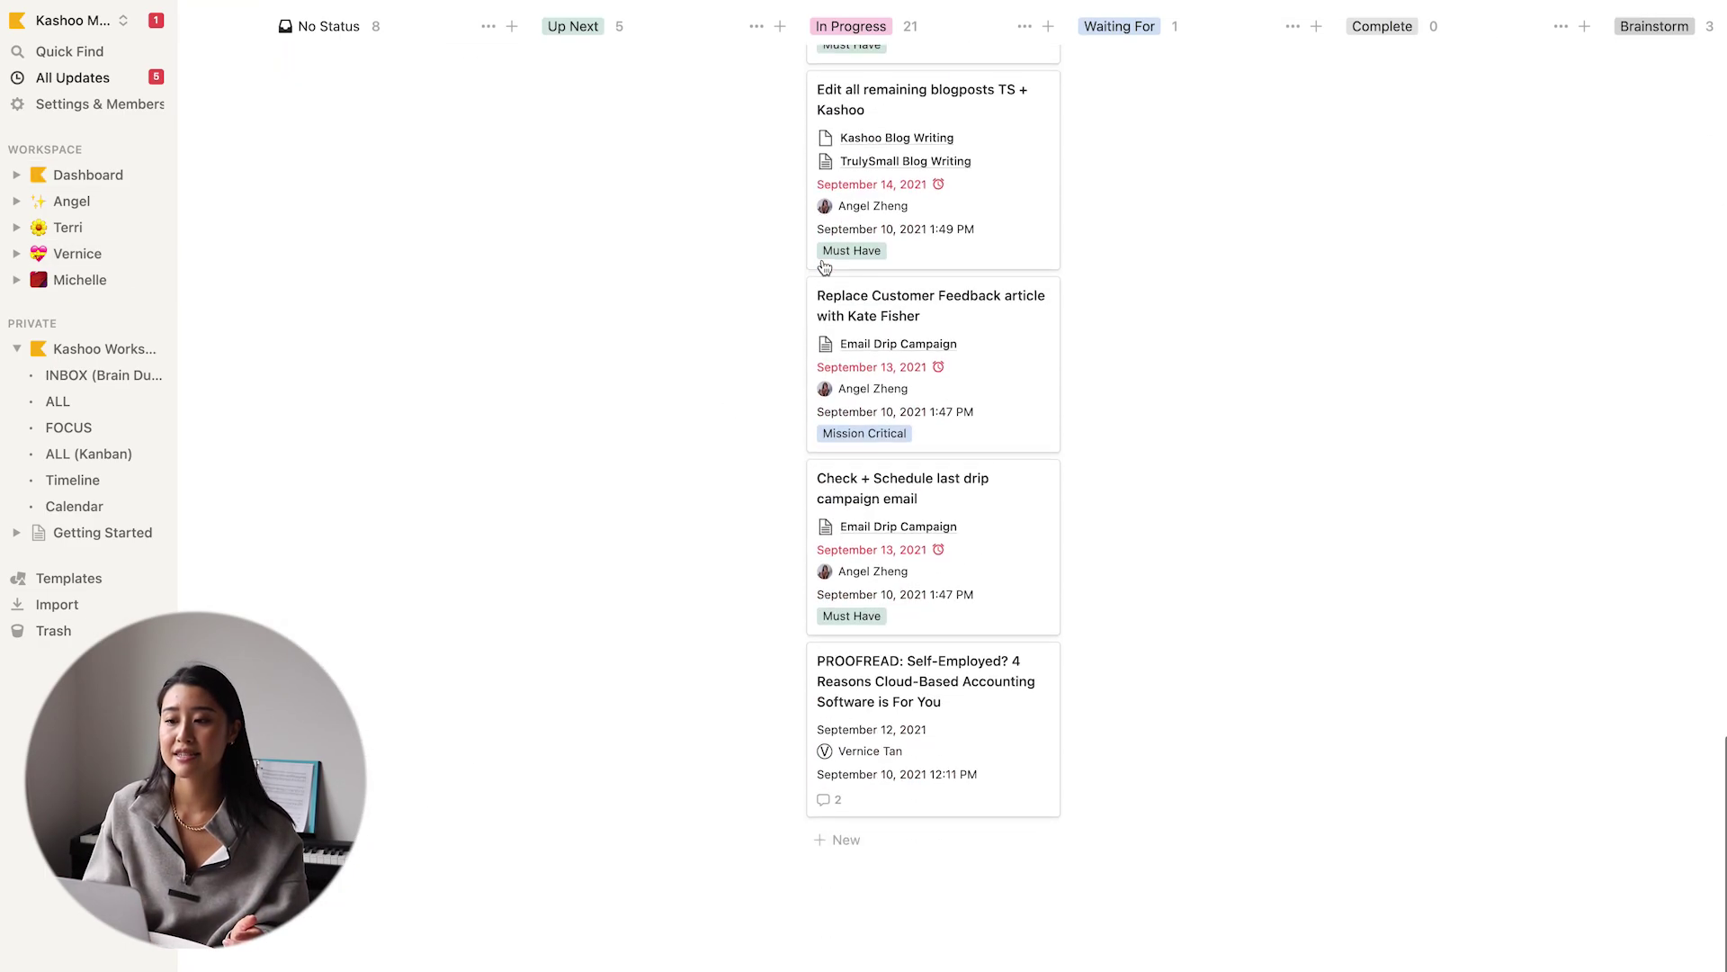
scroll(824, 267, "up", 15)
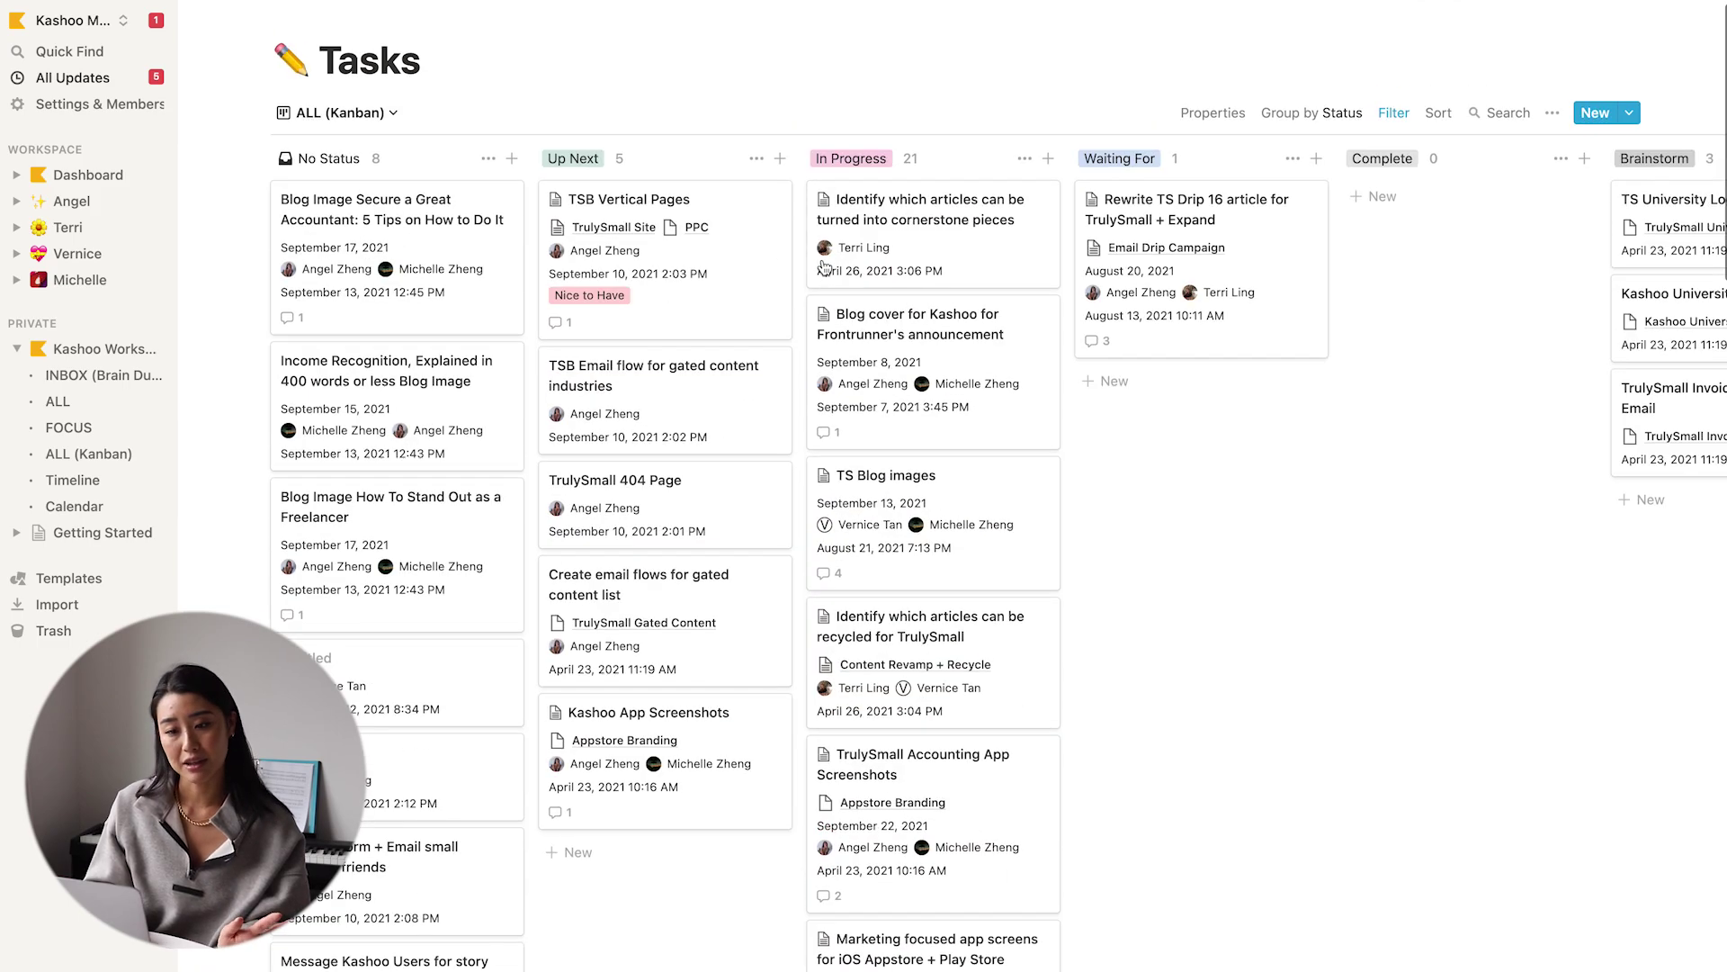
left_click(71, 232)
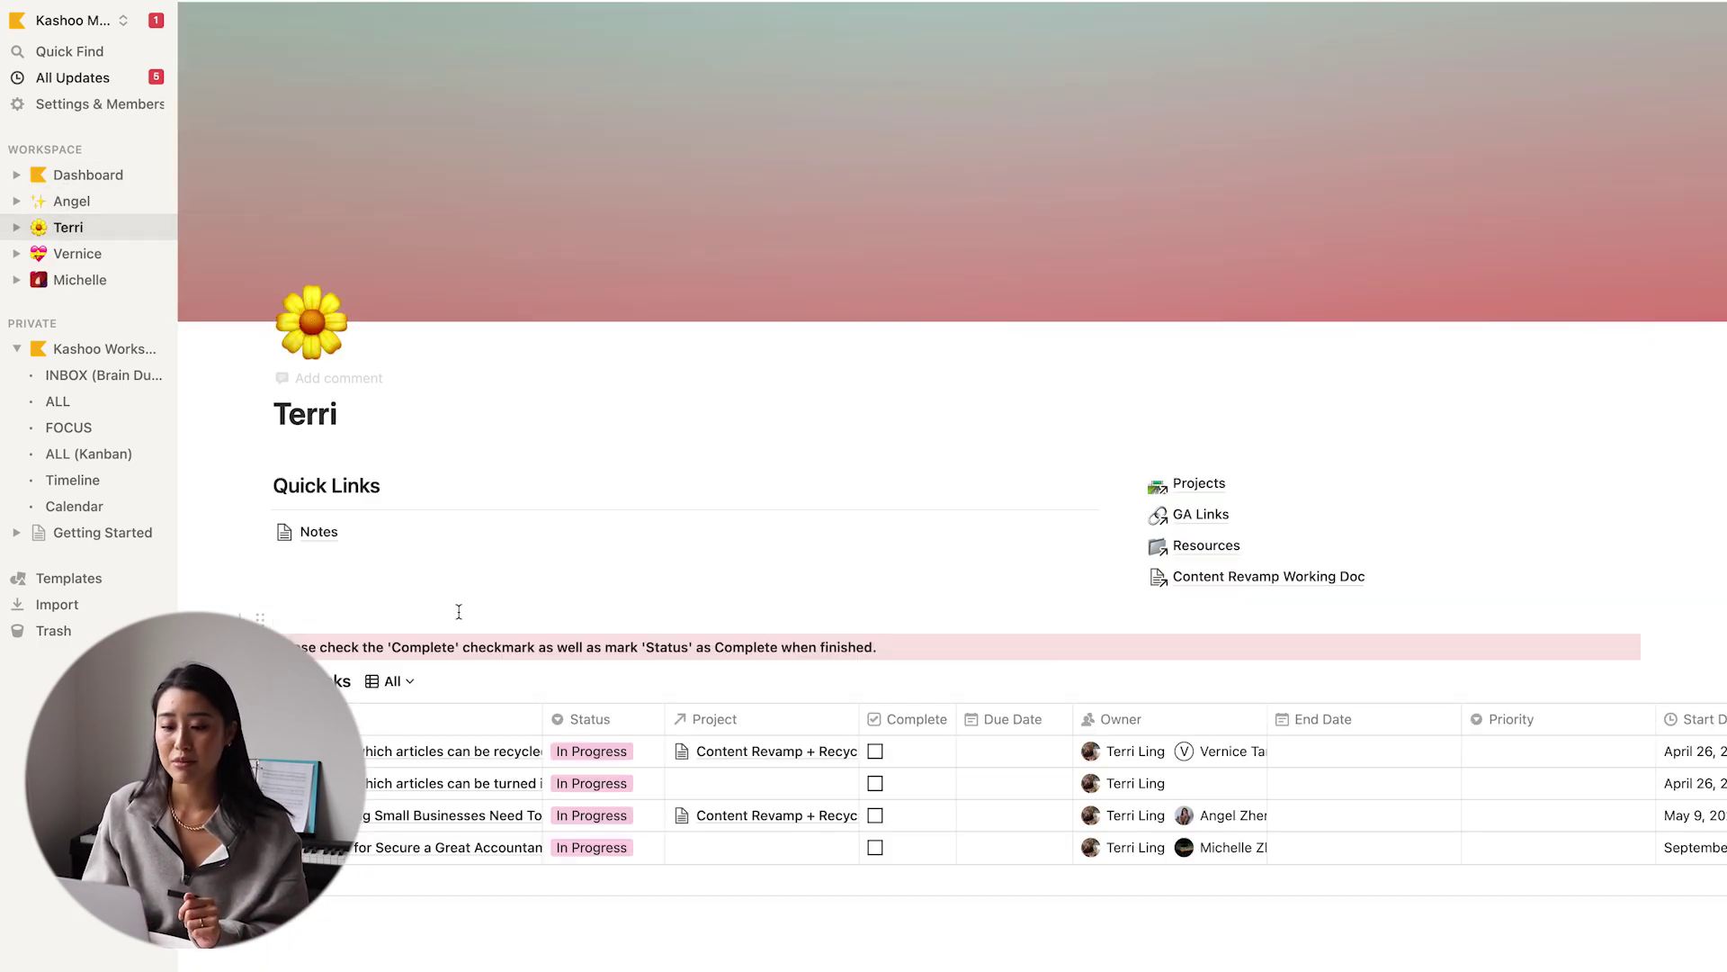
scroll(459, 612, "down", 1)
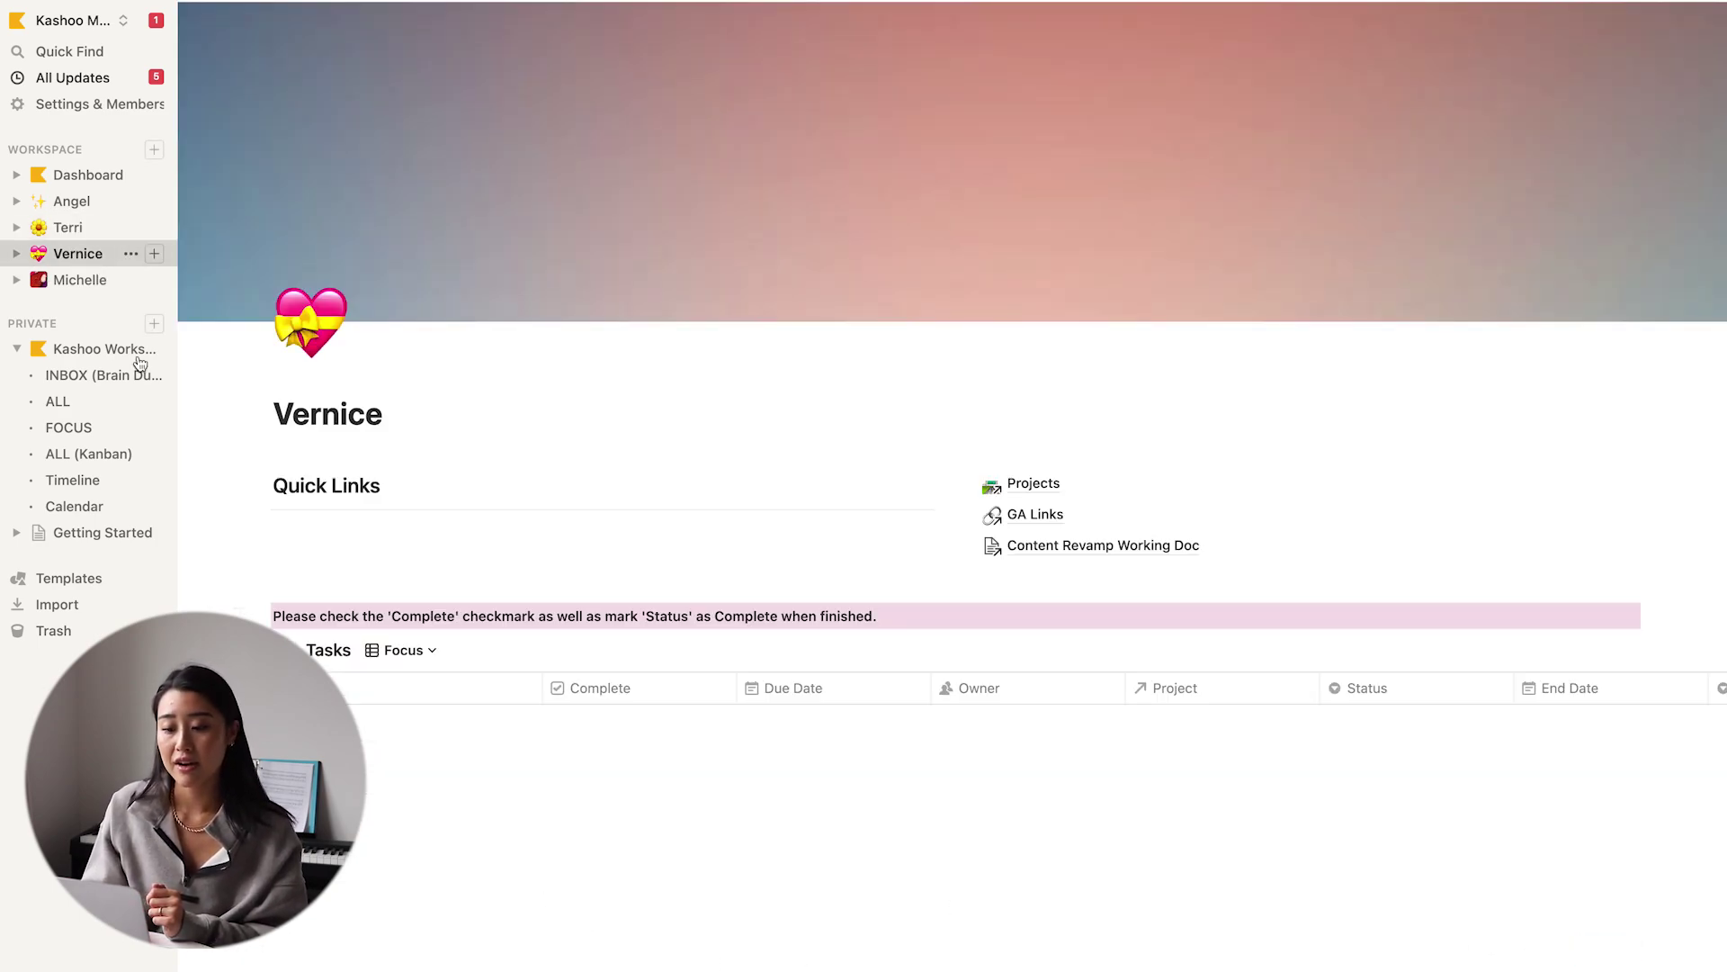
scroll(243, 519, "down", 2)
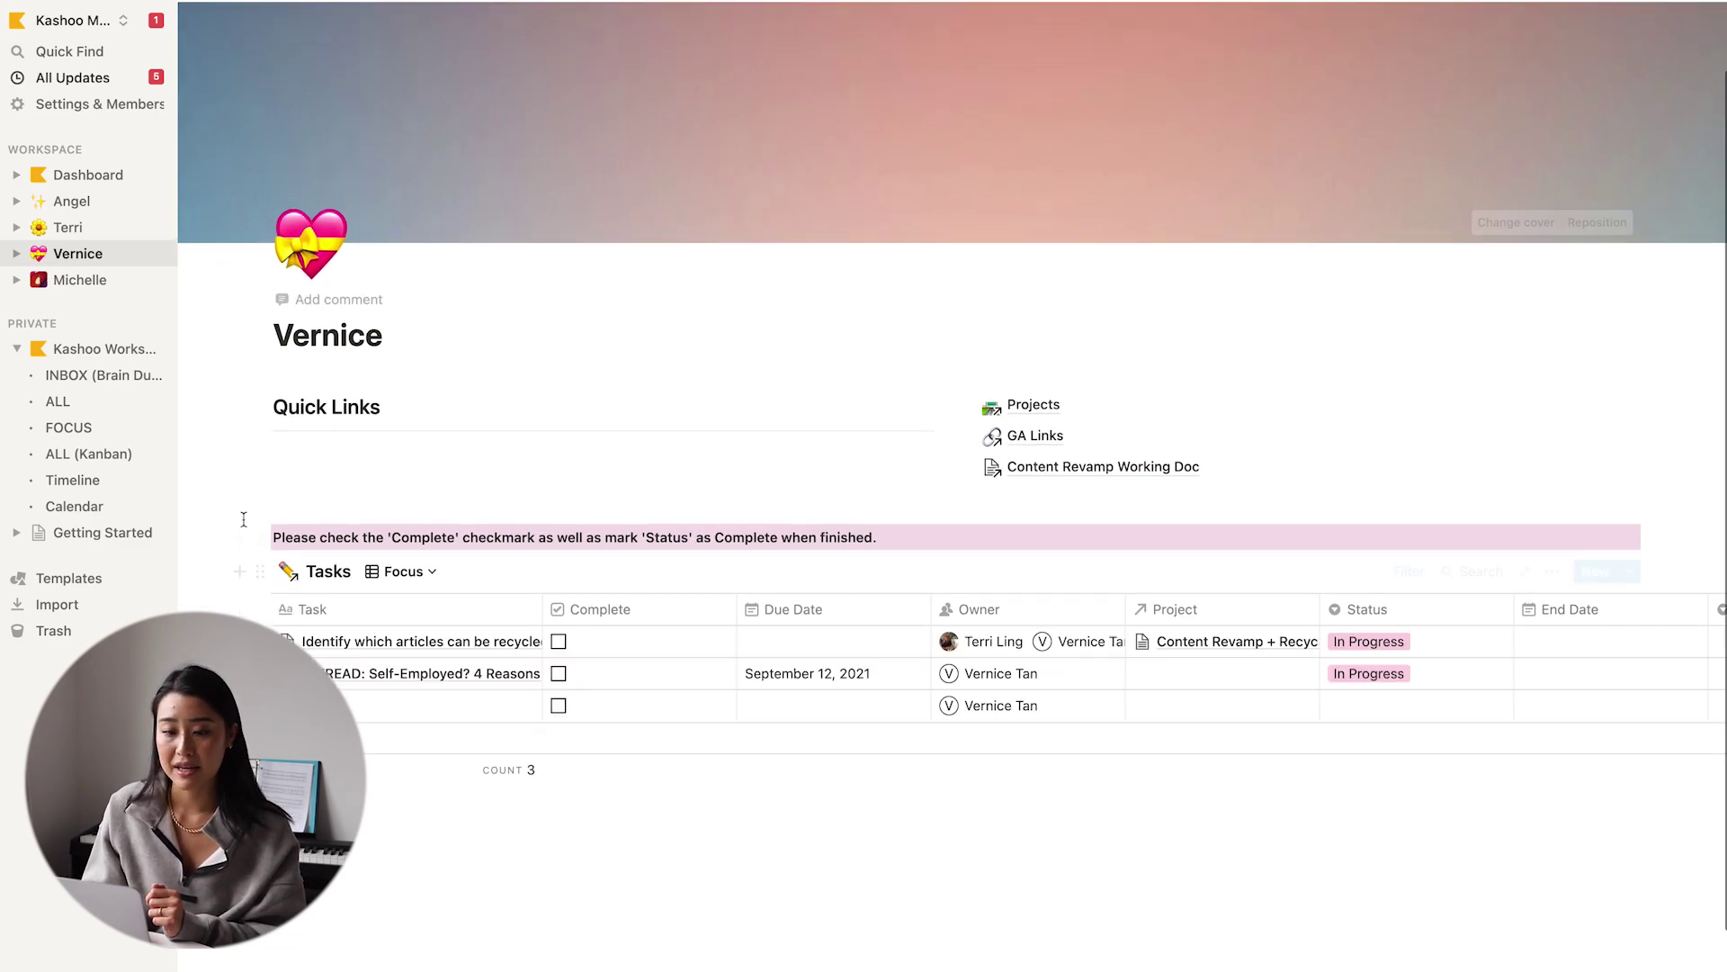
left_click(80, 280)
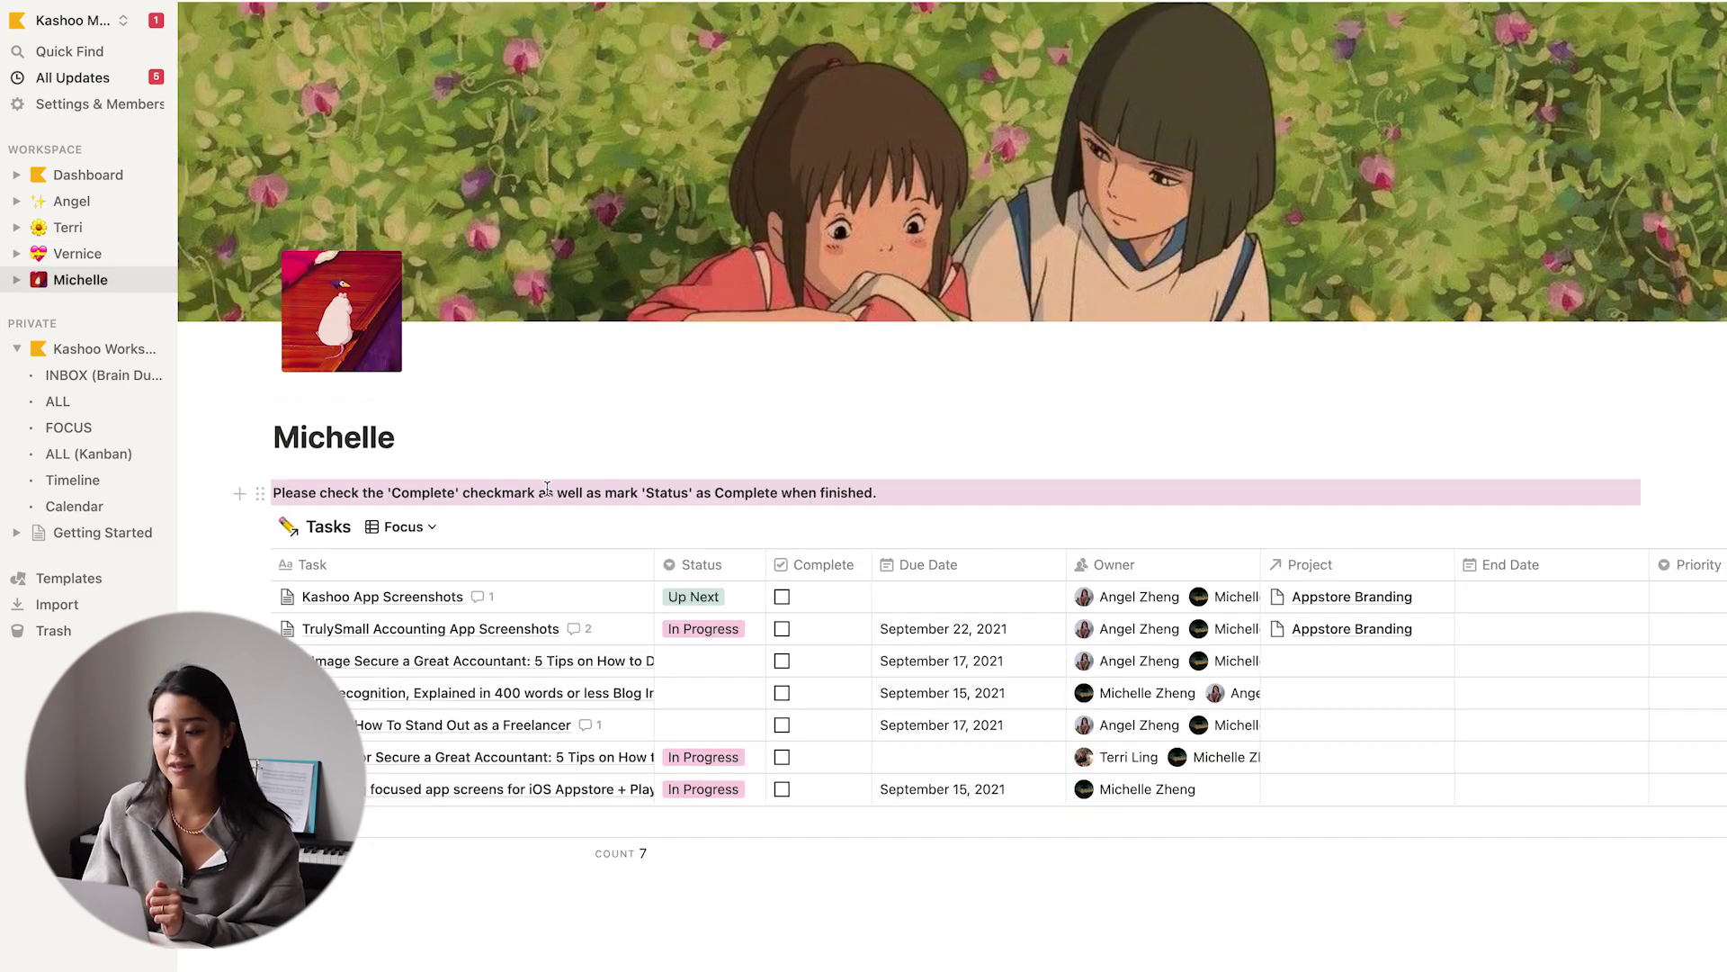
scroll(547, 488, "down", 2)
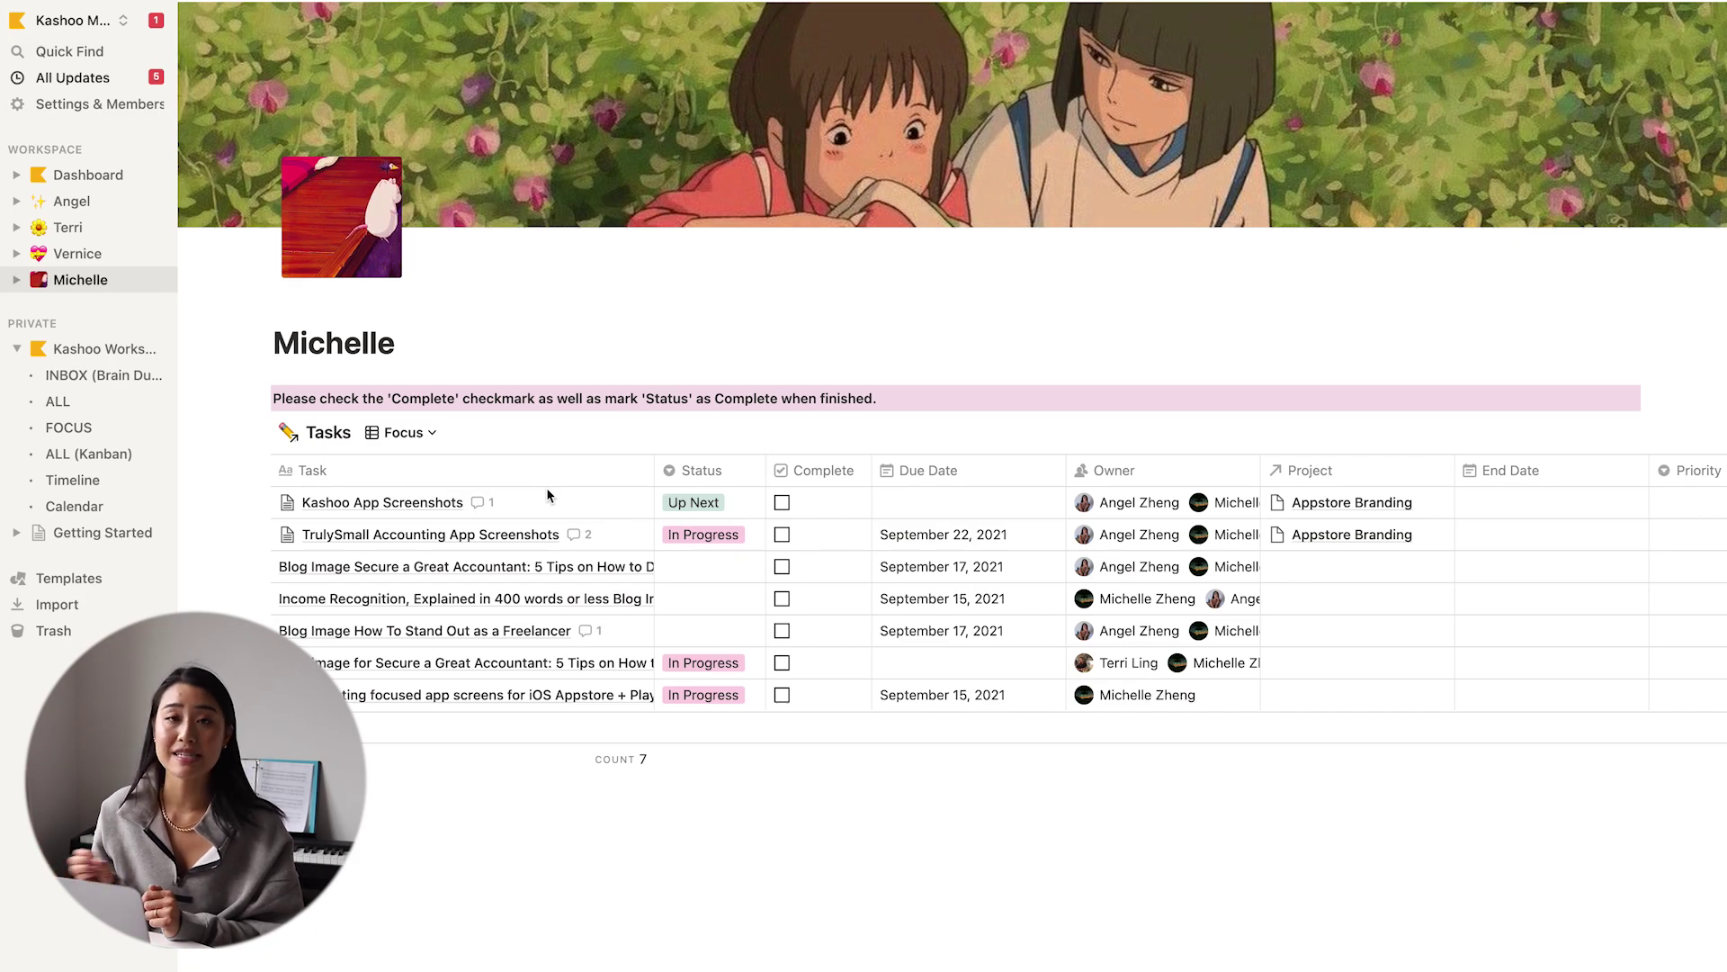
left_click(124, 76)
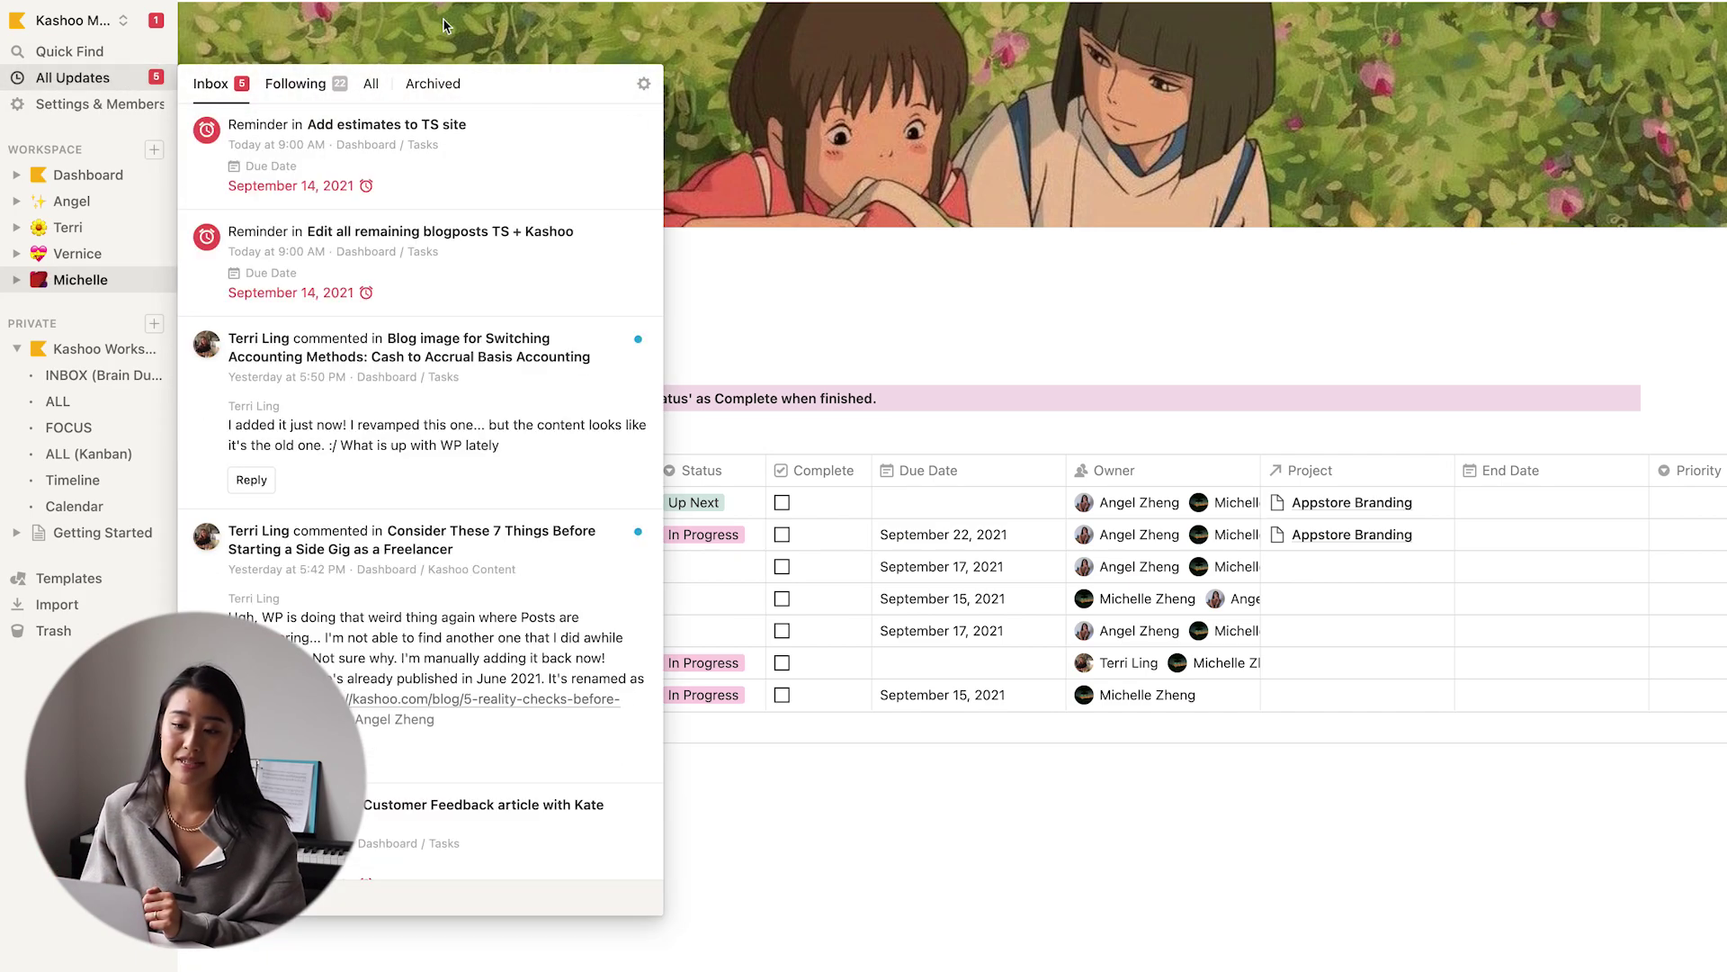
left_click(805, 312)
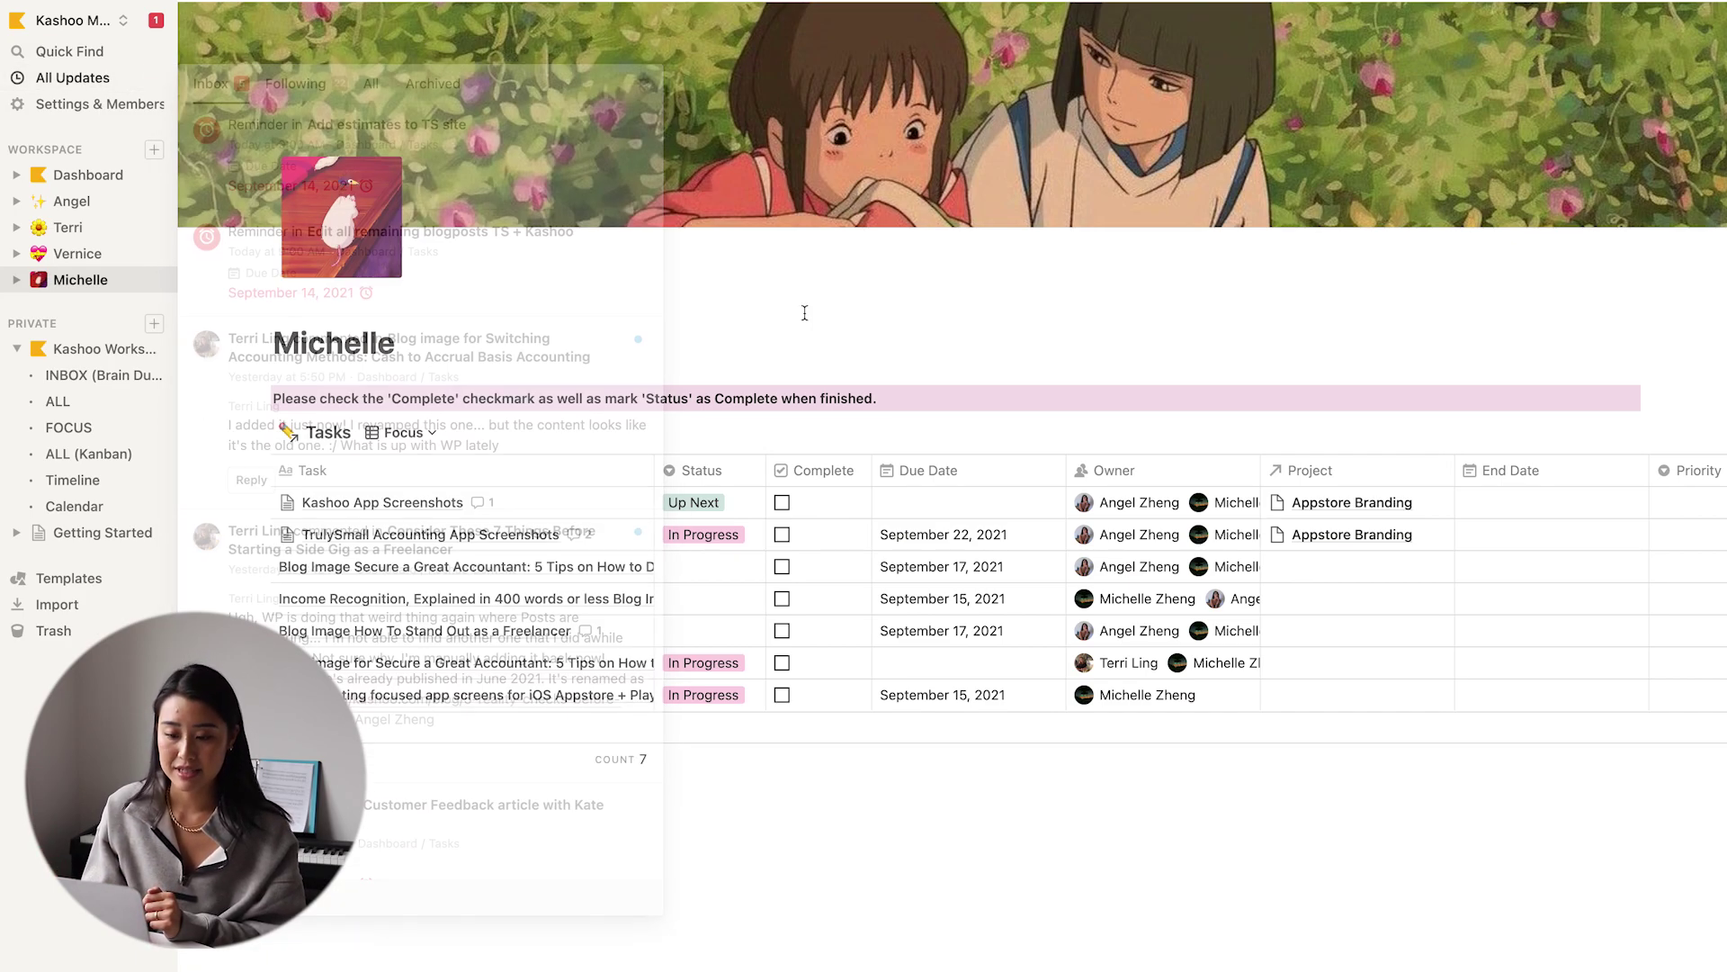
left_click(617, 502)
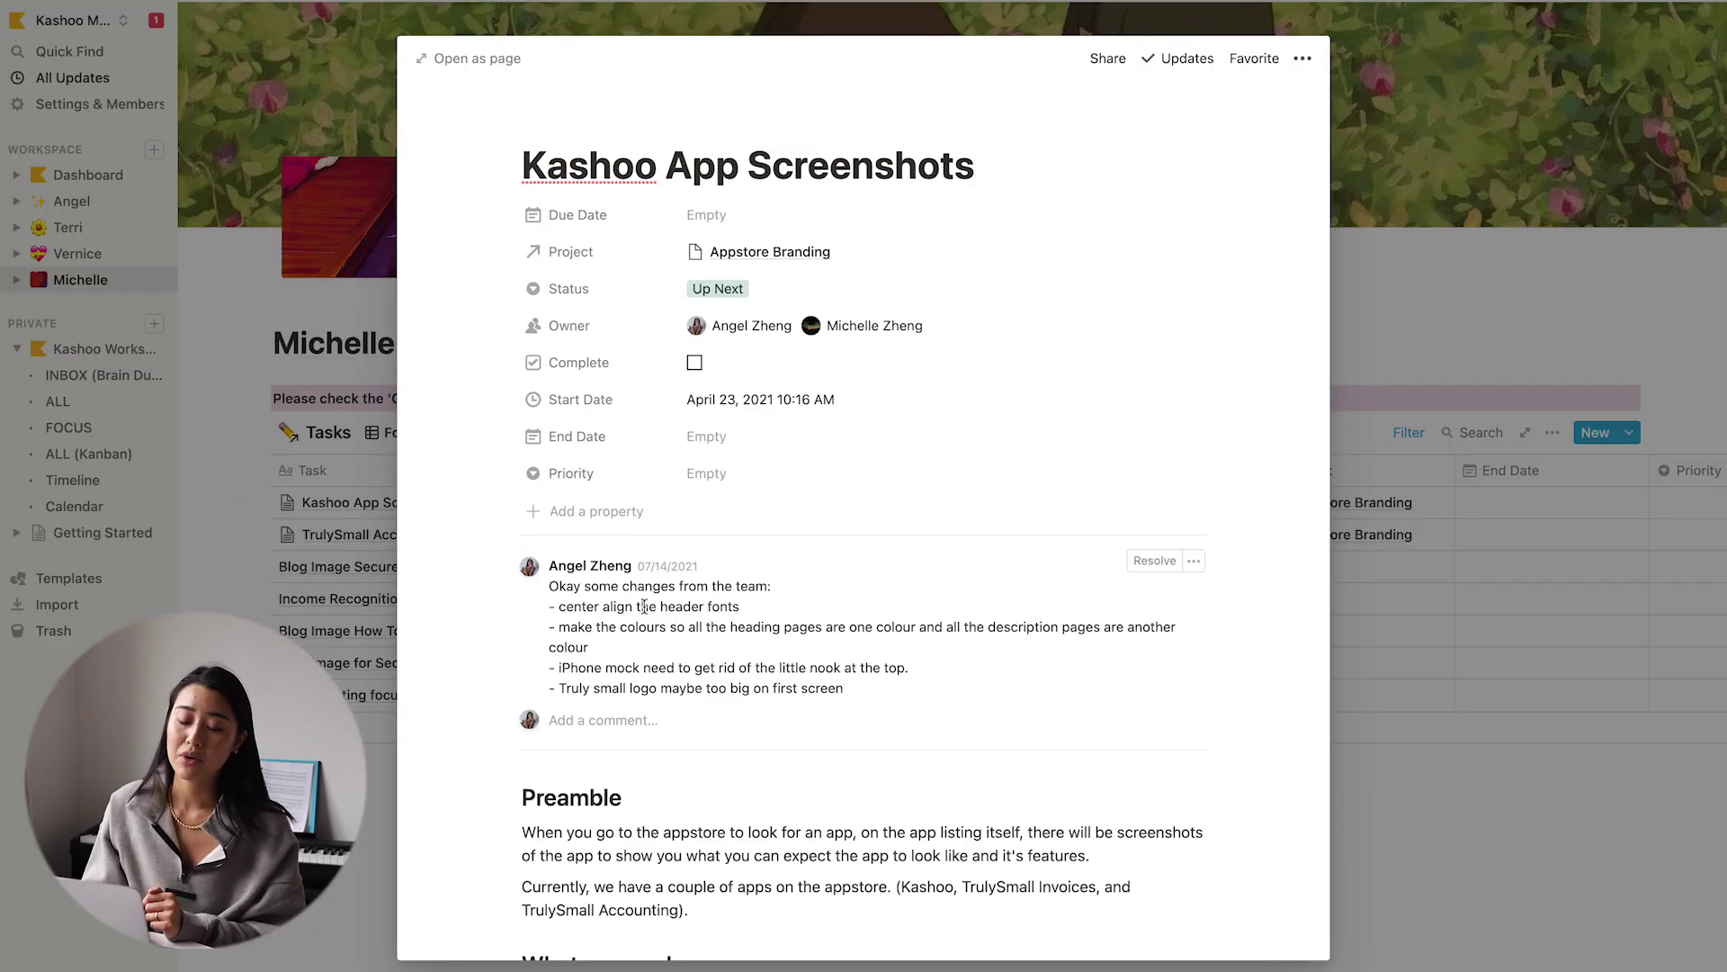
- Close the Kashoo App Screenshots preview and go back to the Dashboard
scroll(644, 606, "down", 1)
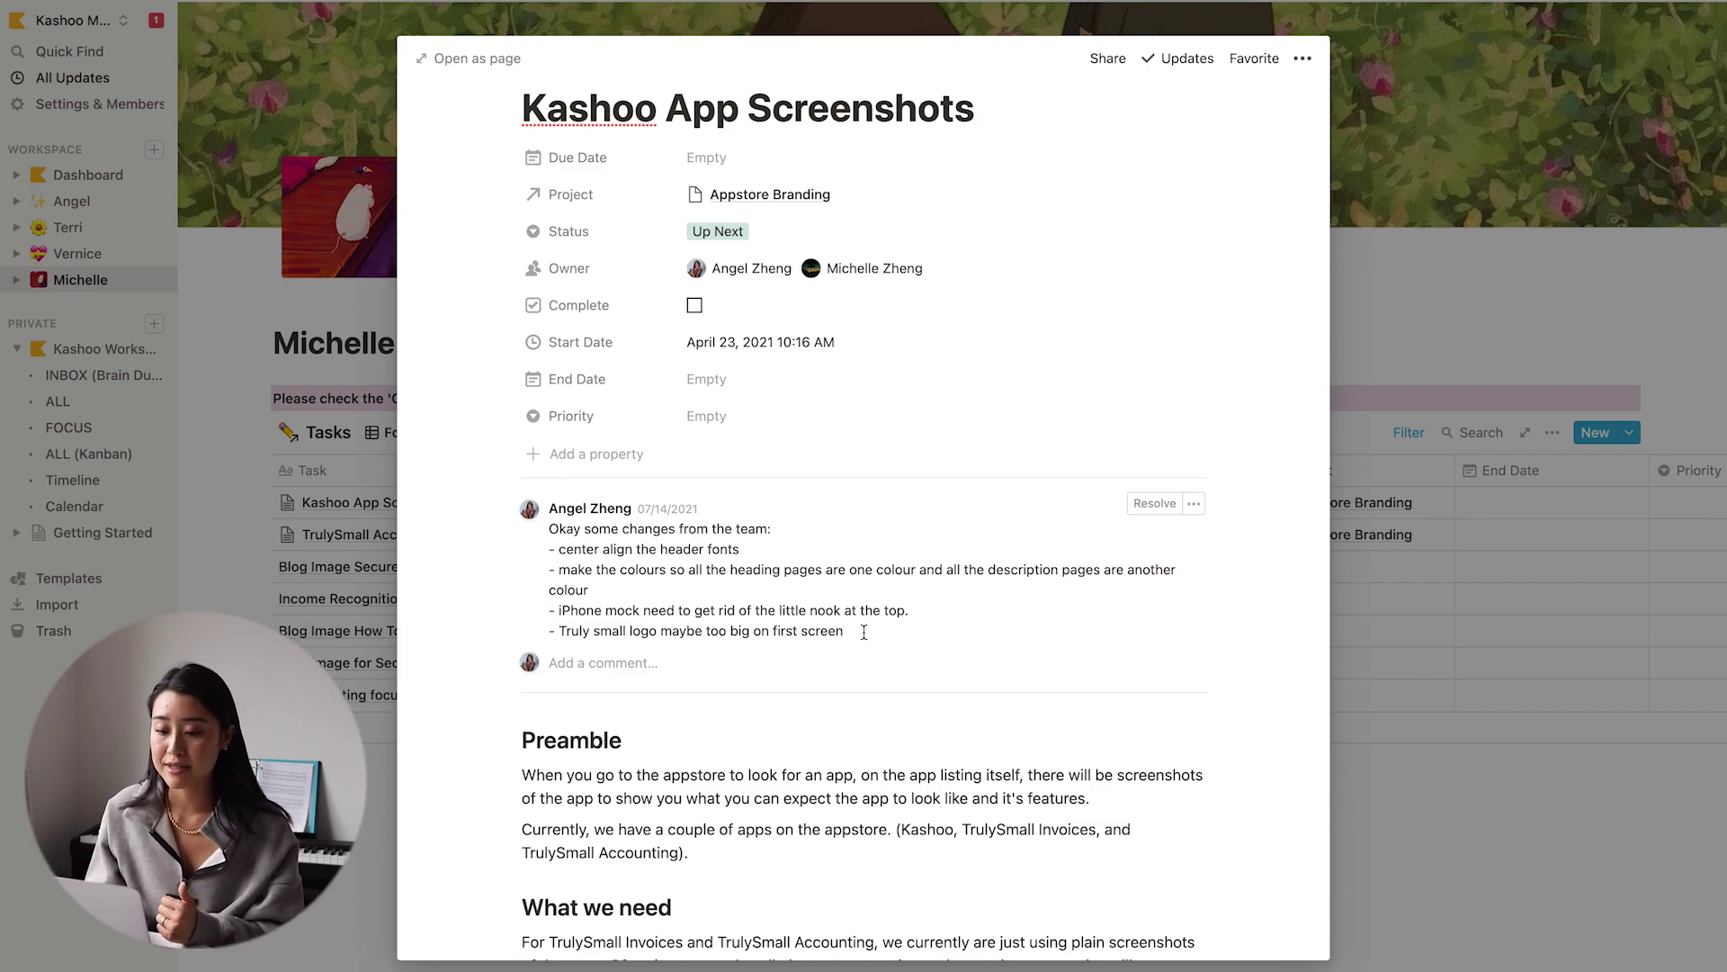
left_click(1528, 677)
scroll(774, 560, "down", 1)
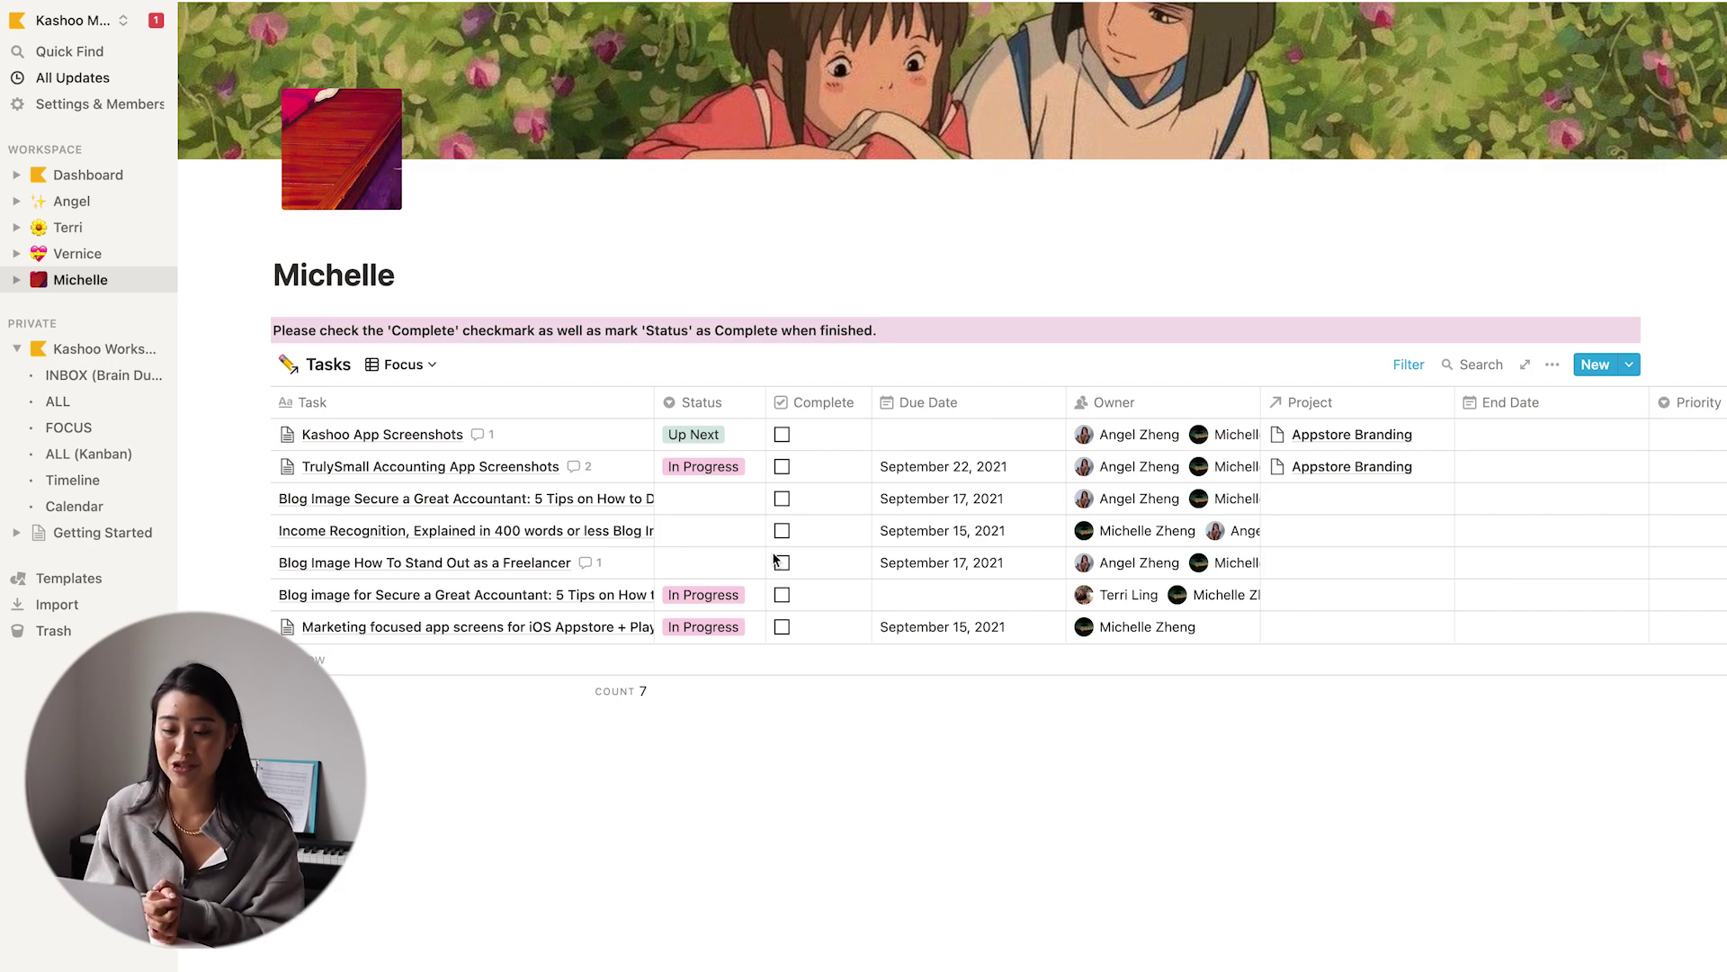
left_click(74, 180)
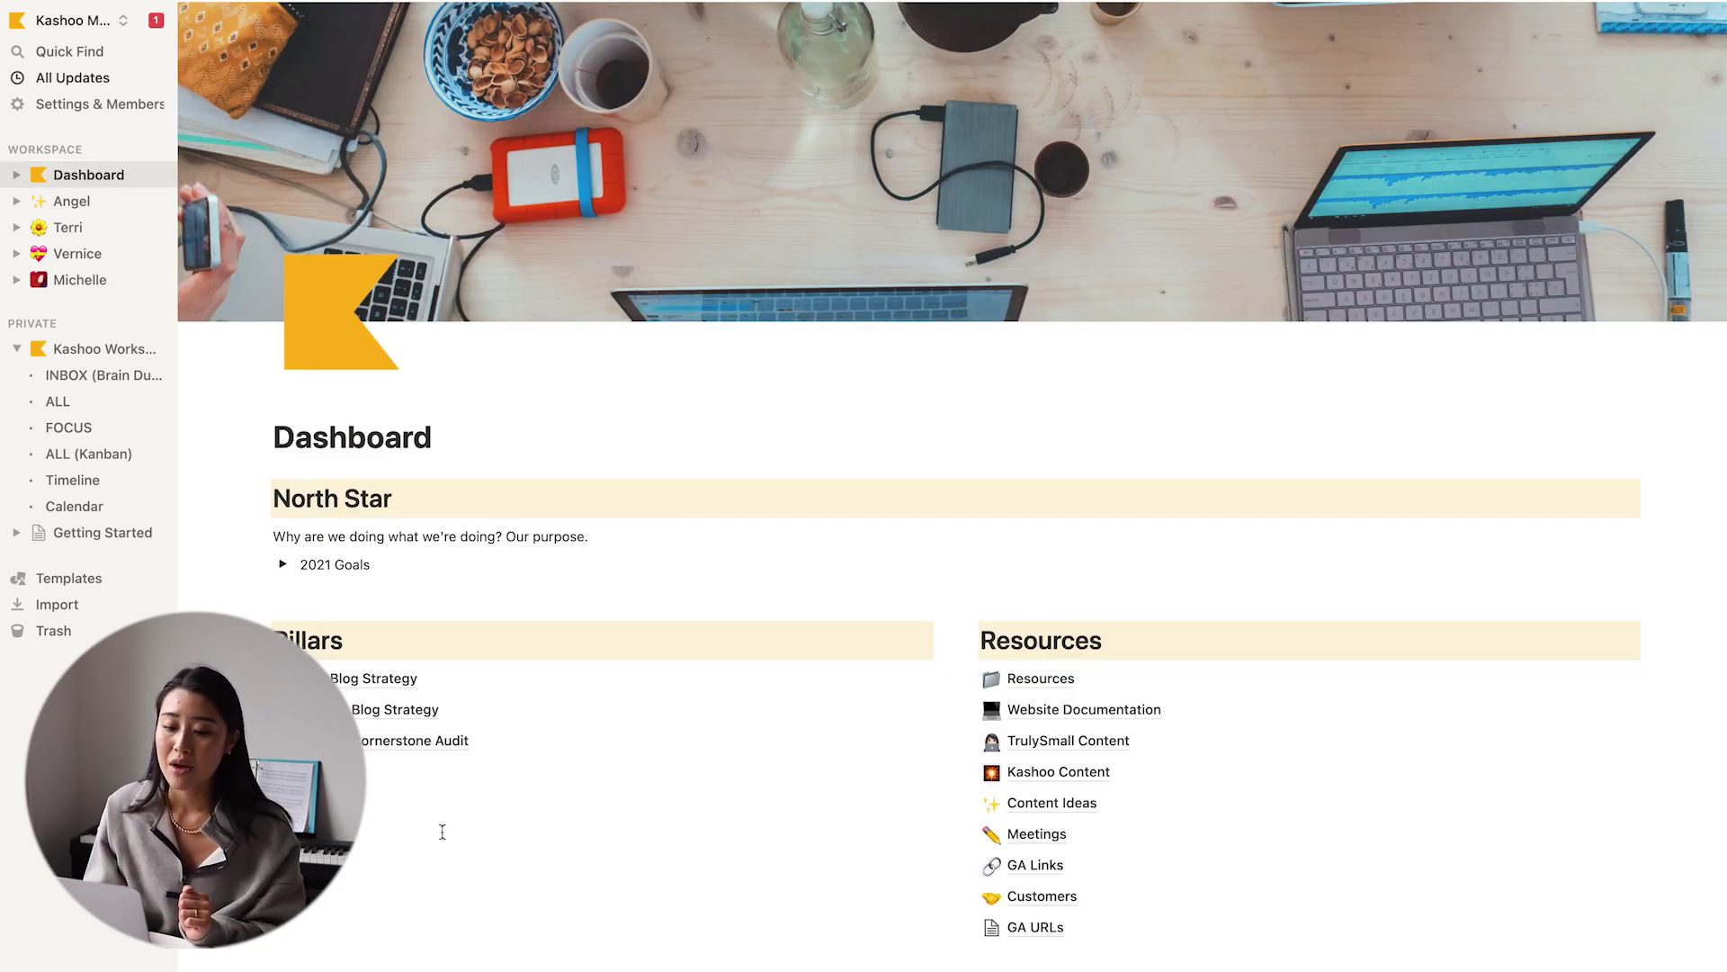
- Open the linked Tasks board from the Pillars list on the Dashboard
left_click(731, 772)
scroll(738, 504, "up", 1)
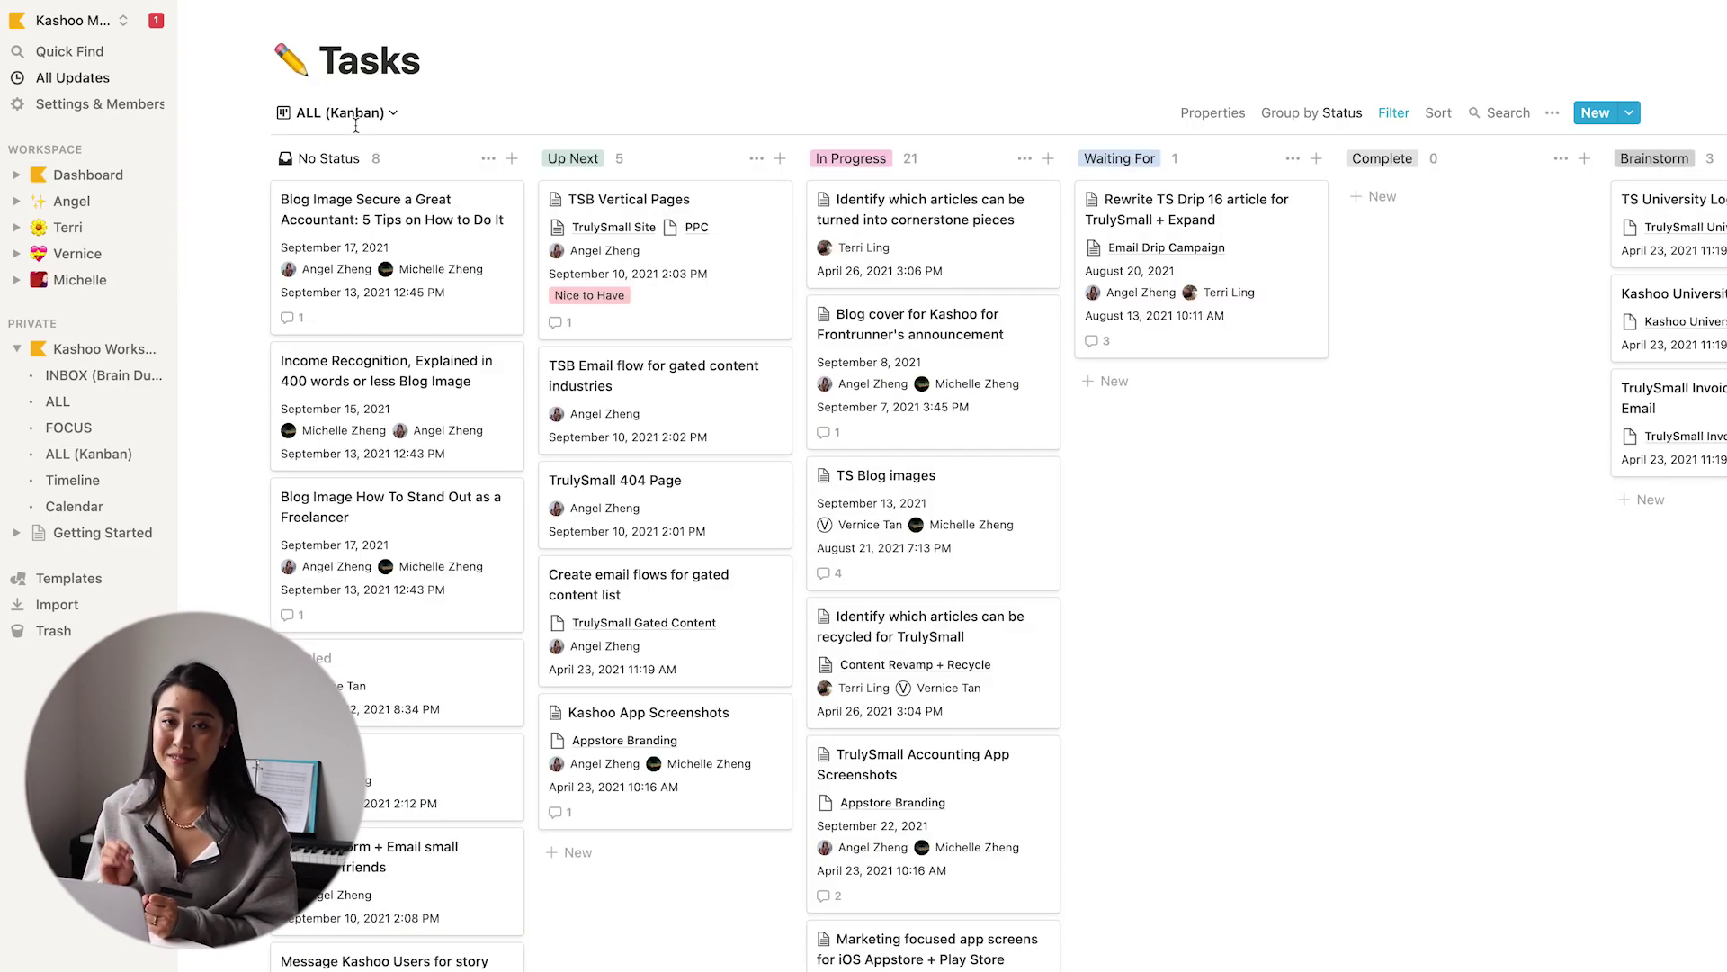
- Try the Tasks database's Gantt timeline, calendar and FOCUS table views
left_click(355, 113)
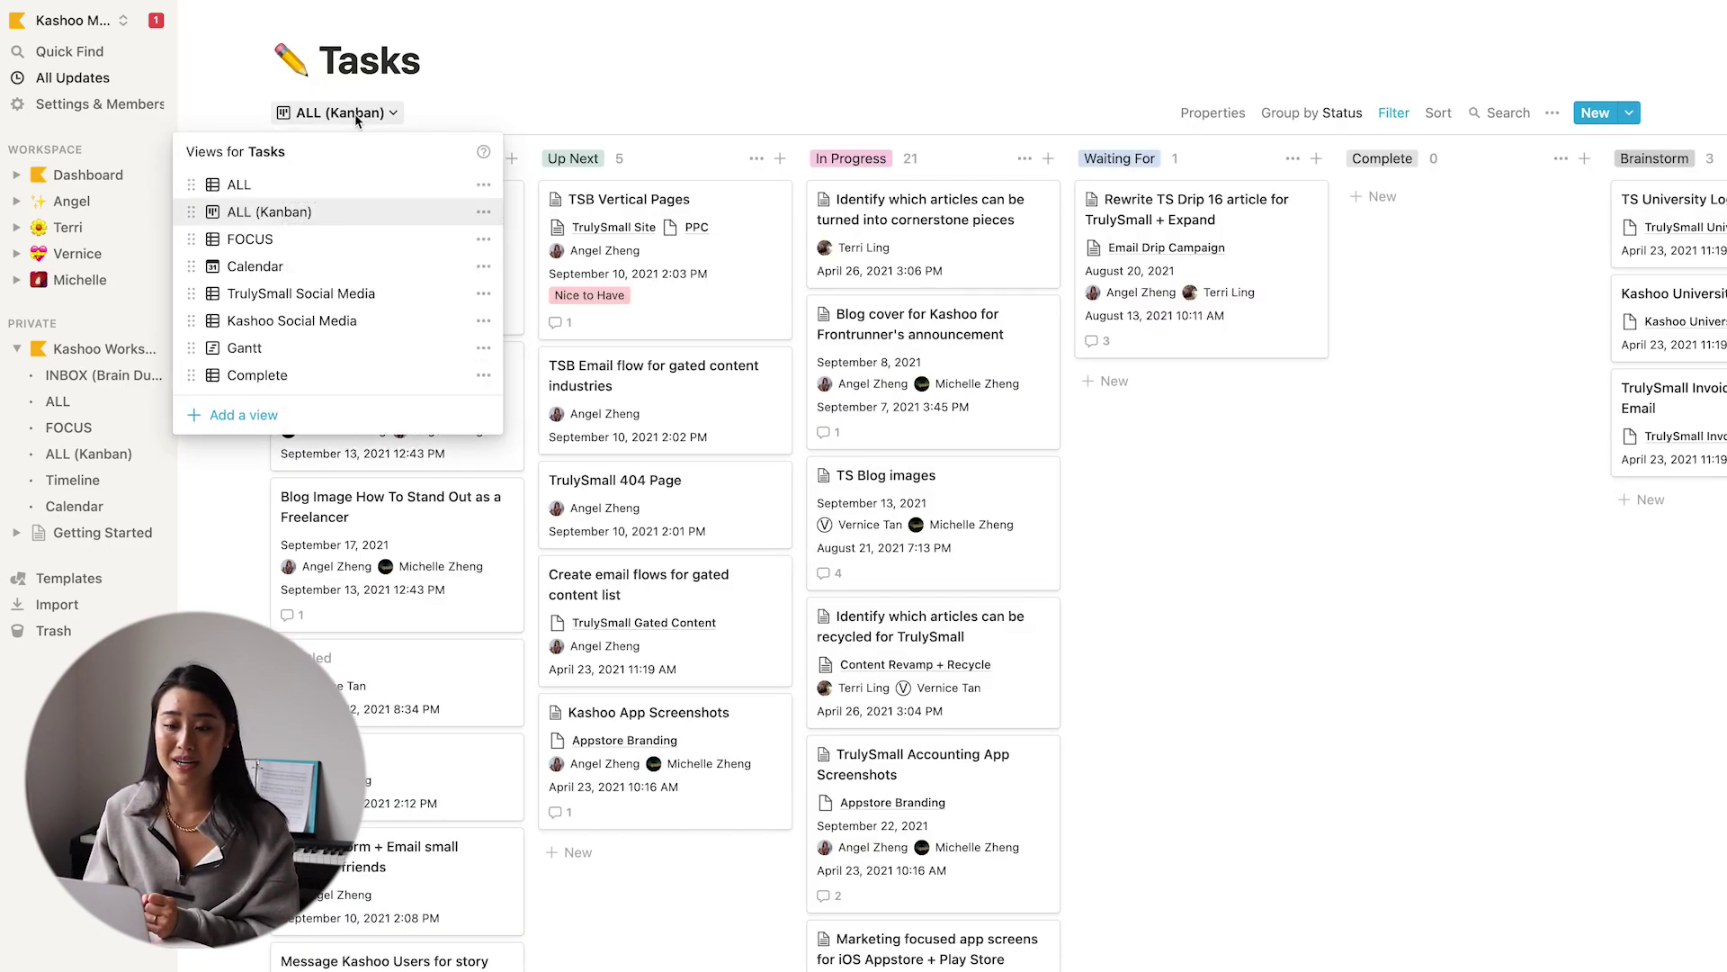
left_click(326, 351)
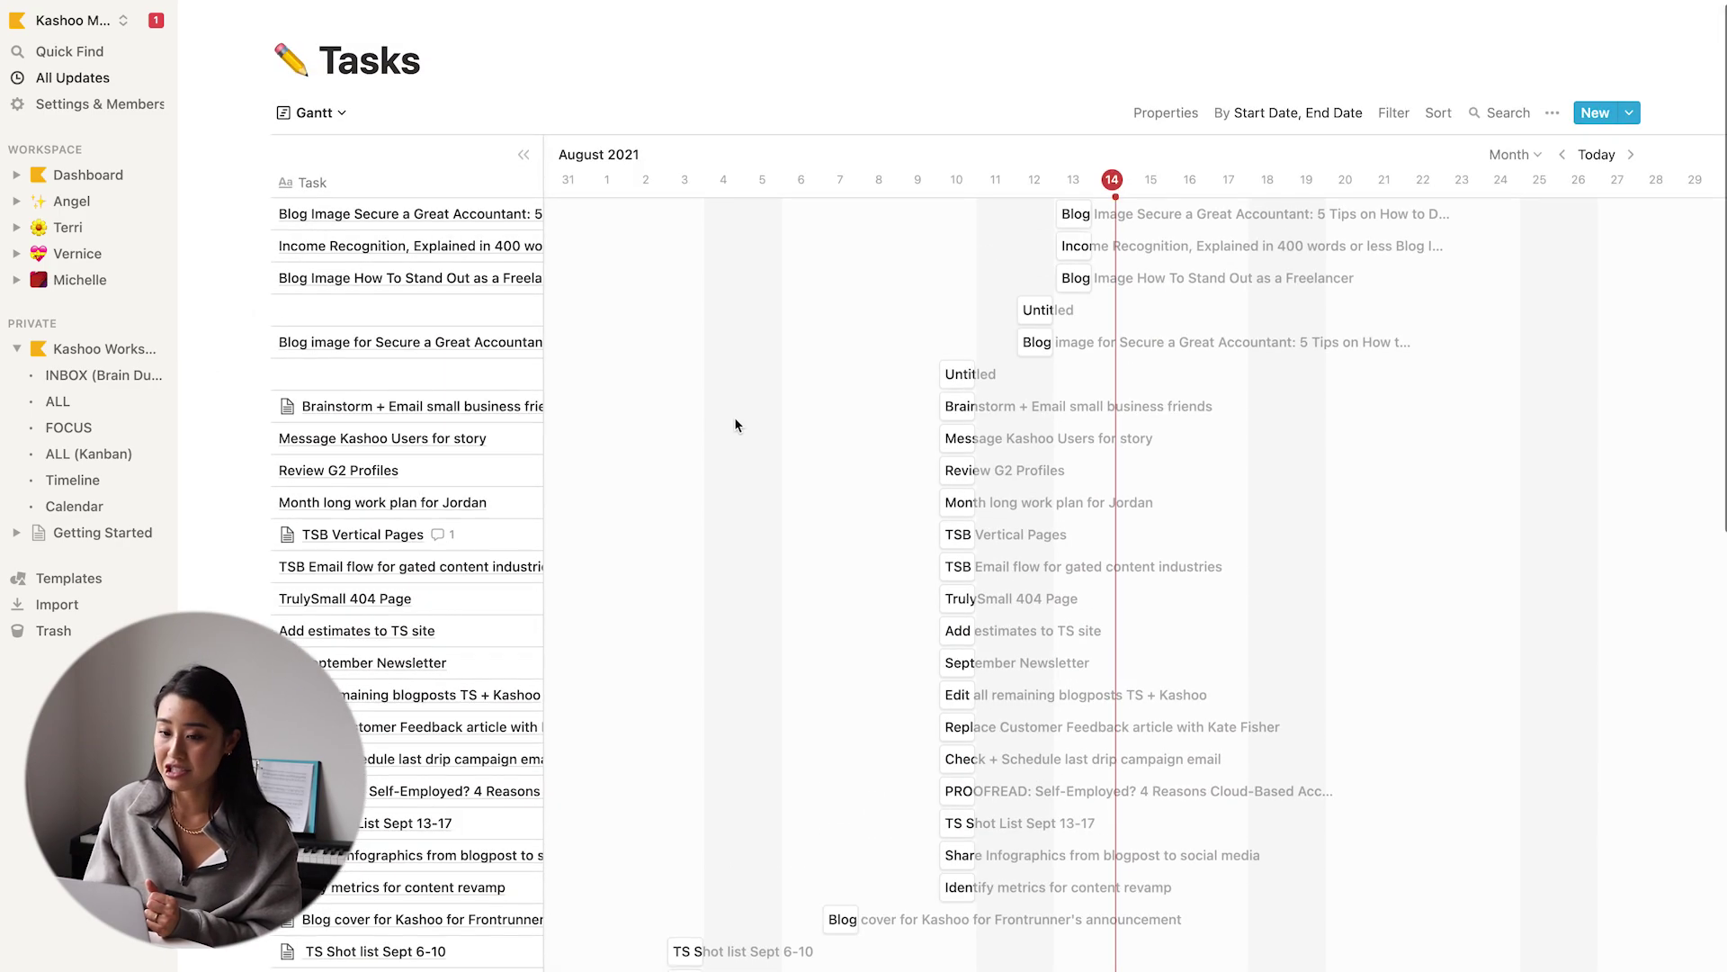
left_click(342, 114)
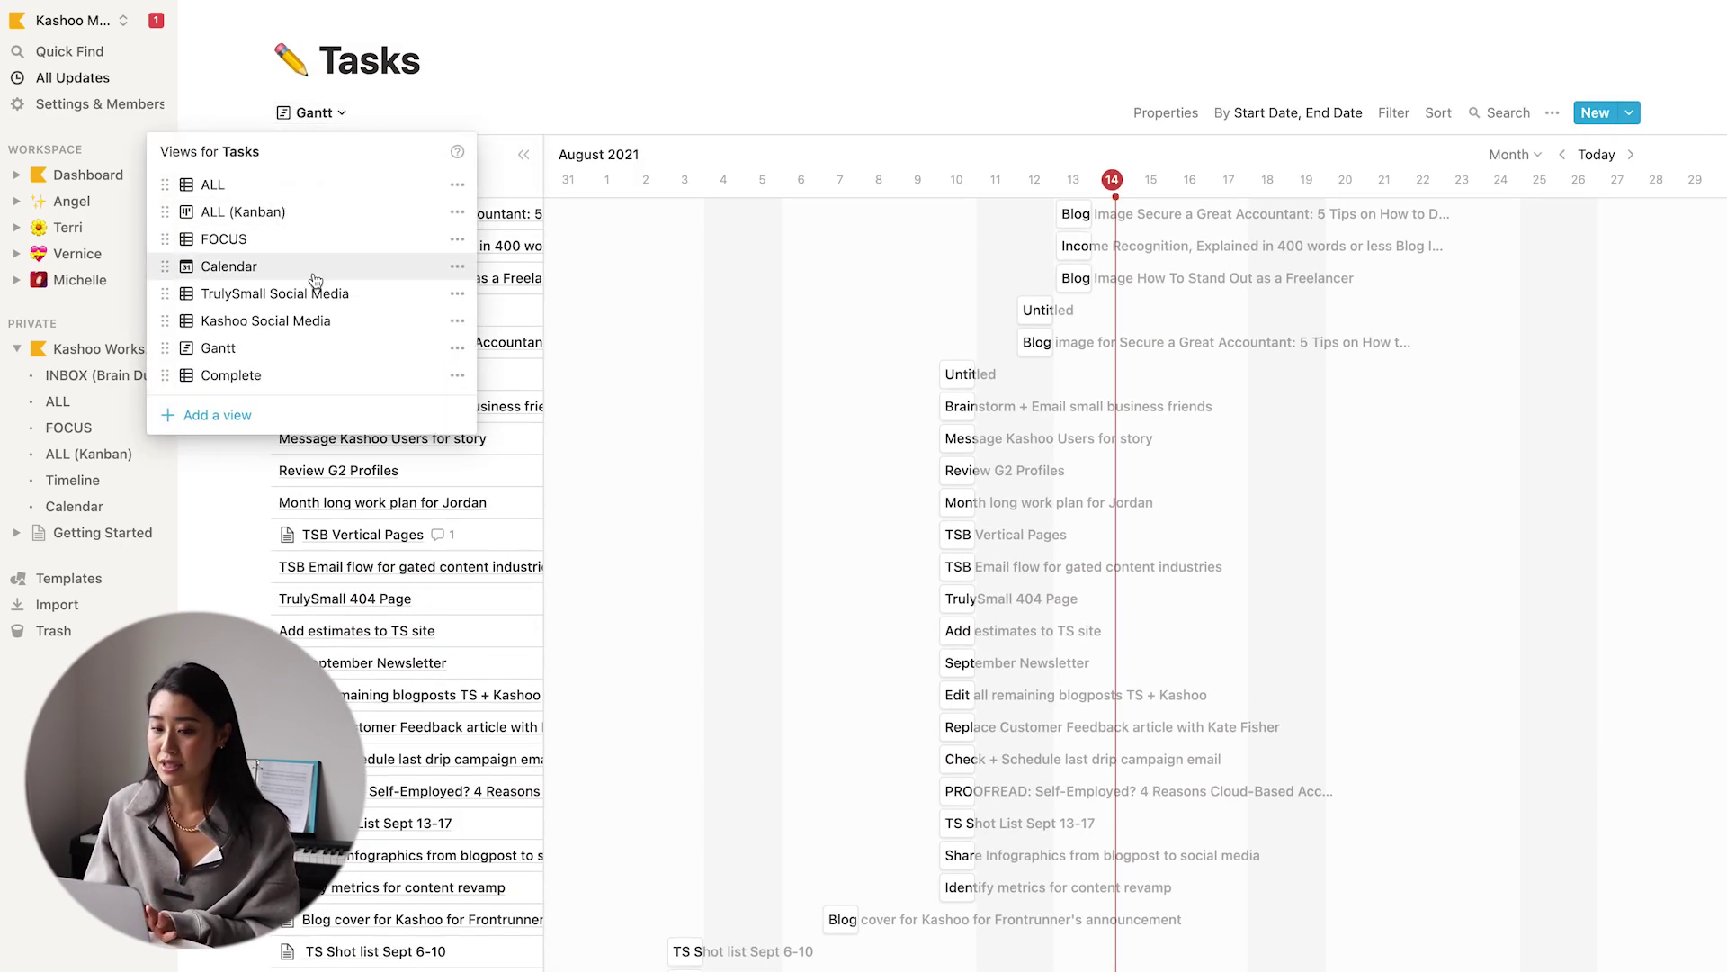
left_click(311, 272)
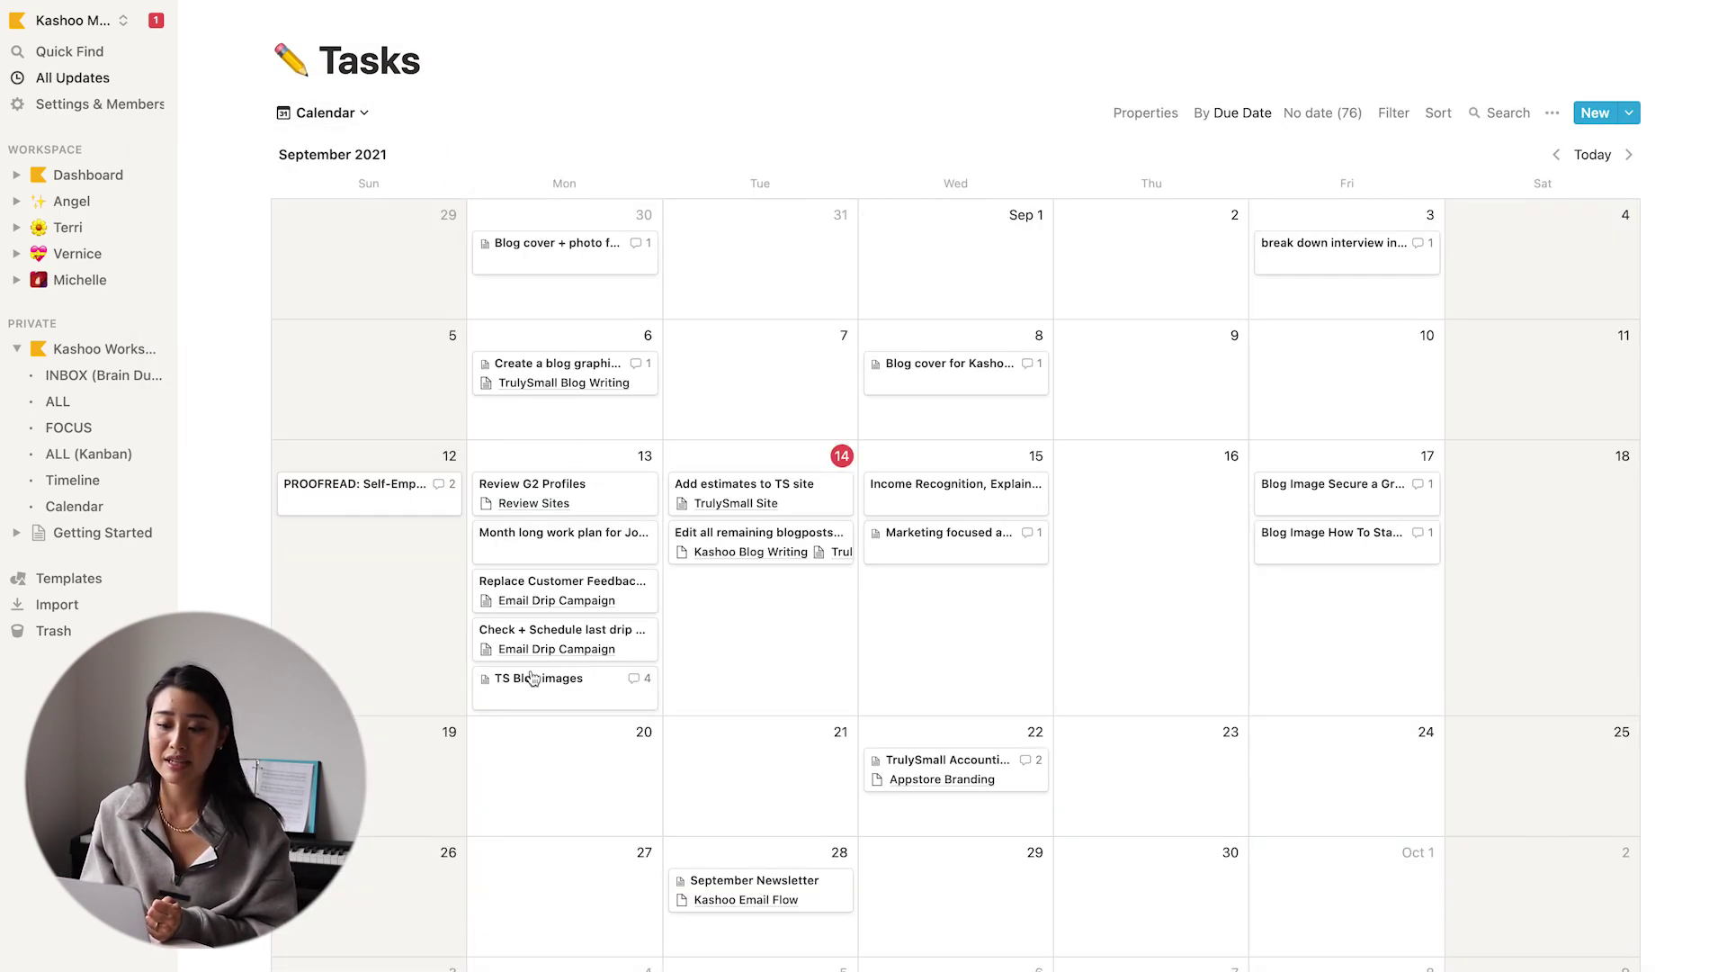
left_click(317, 112)
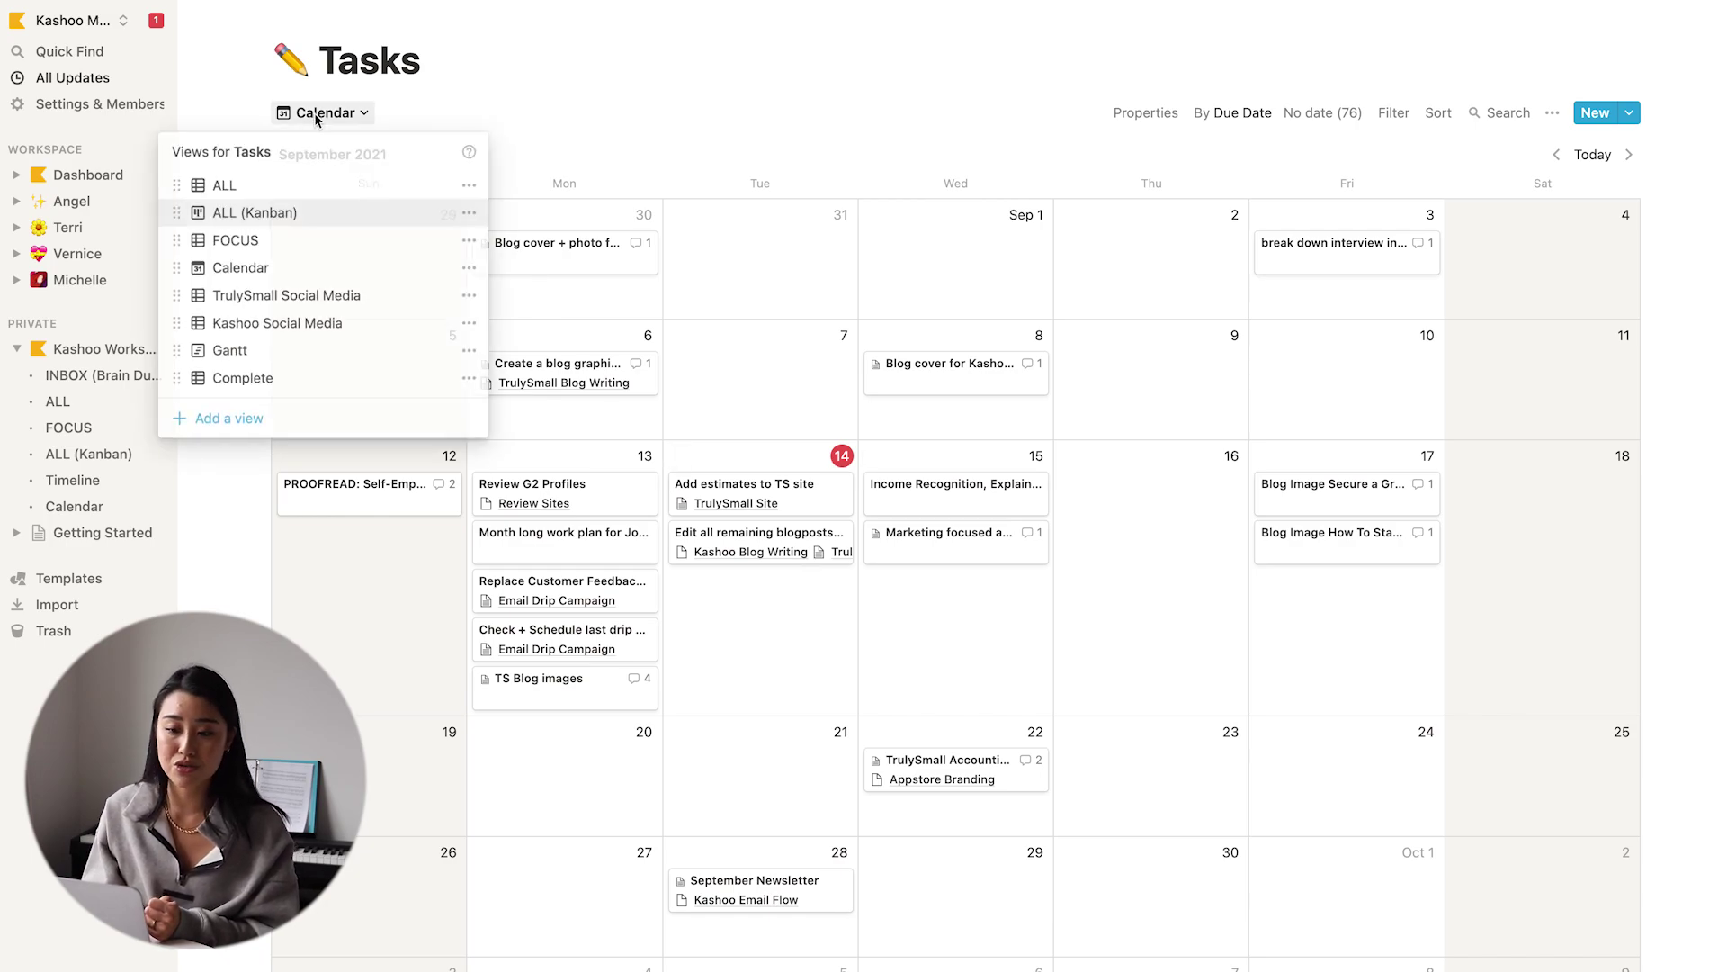
left_click(310, 245)
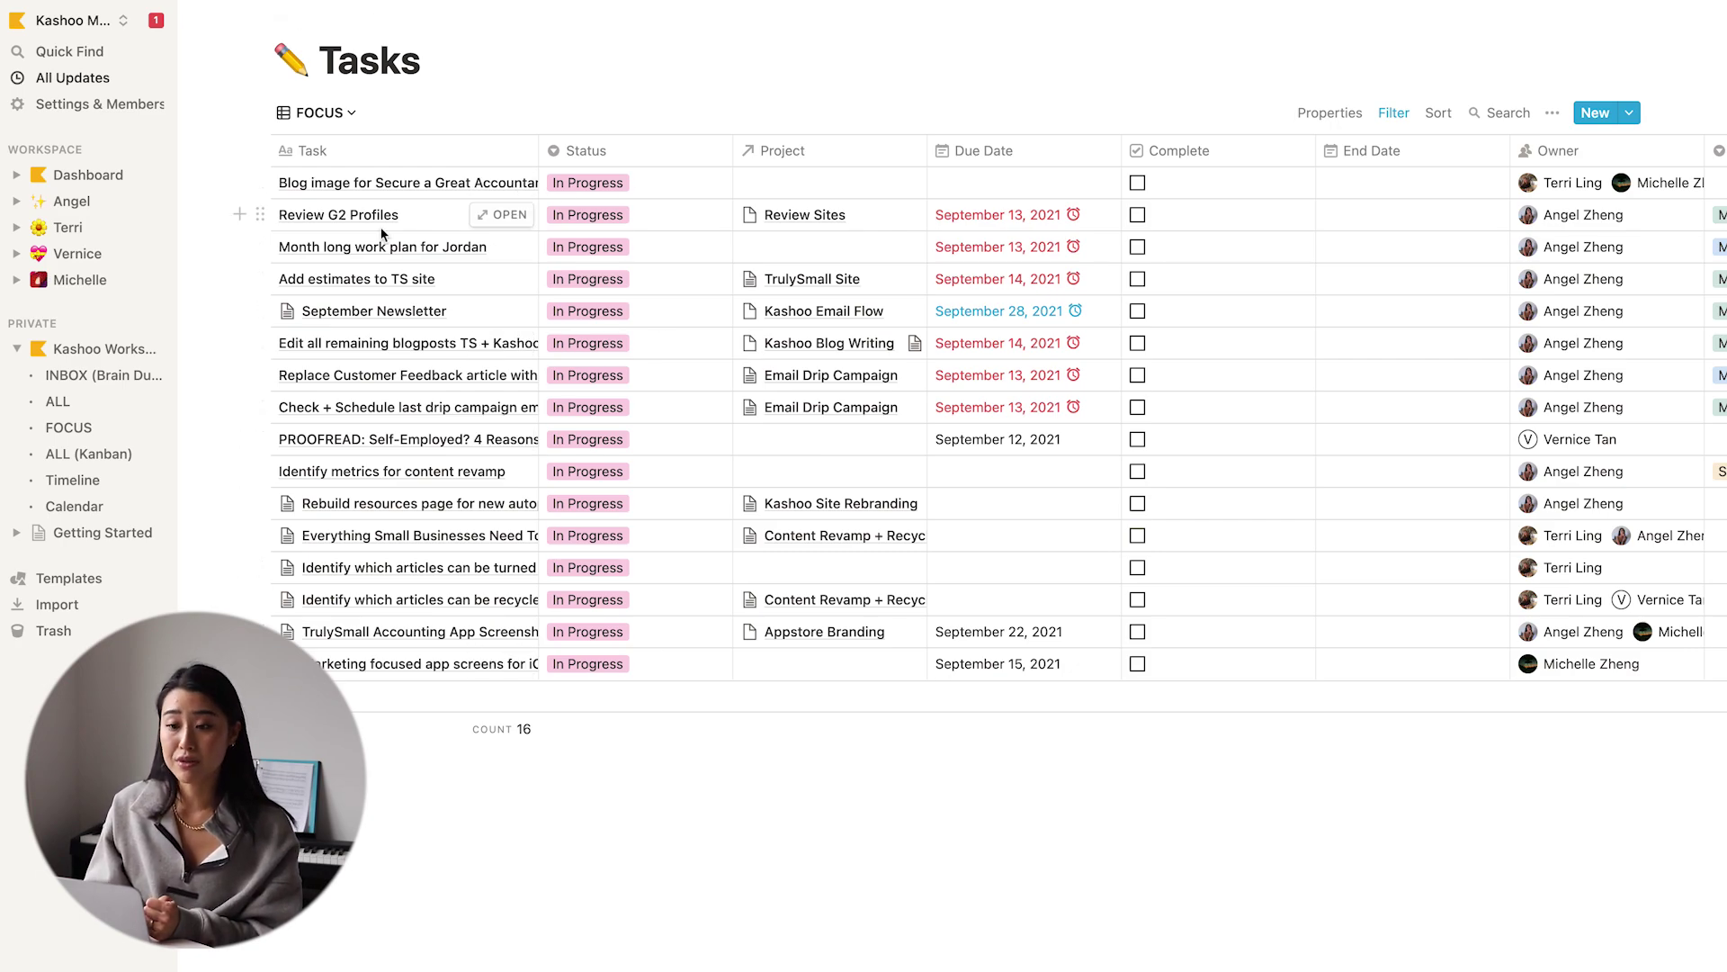
- Switch the Tasks database to the ALL view and scroll through its tasks
left_click(311, 113)
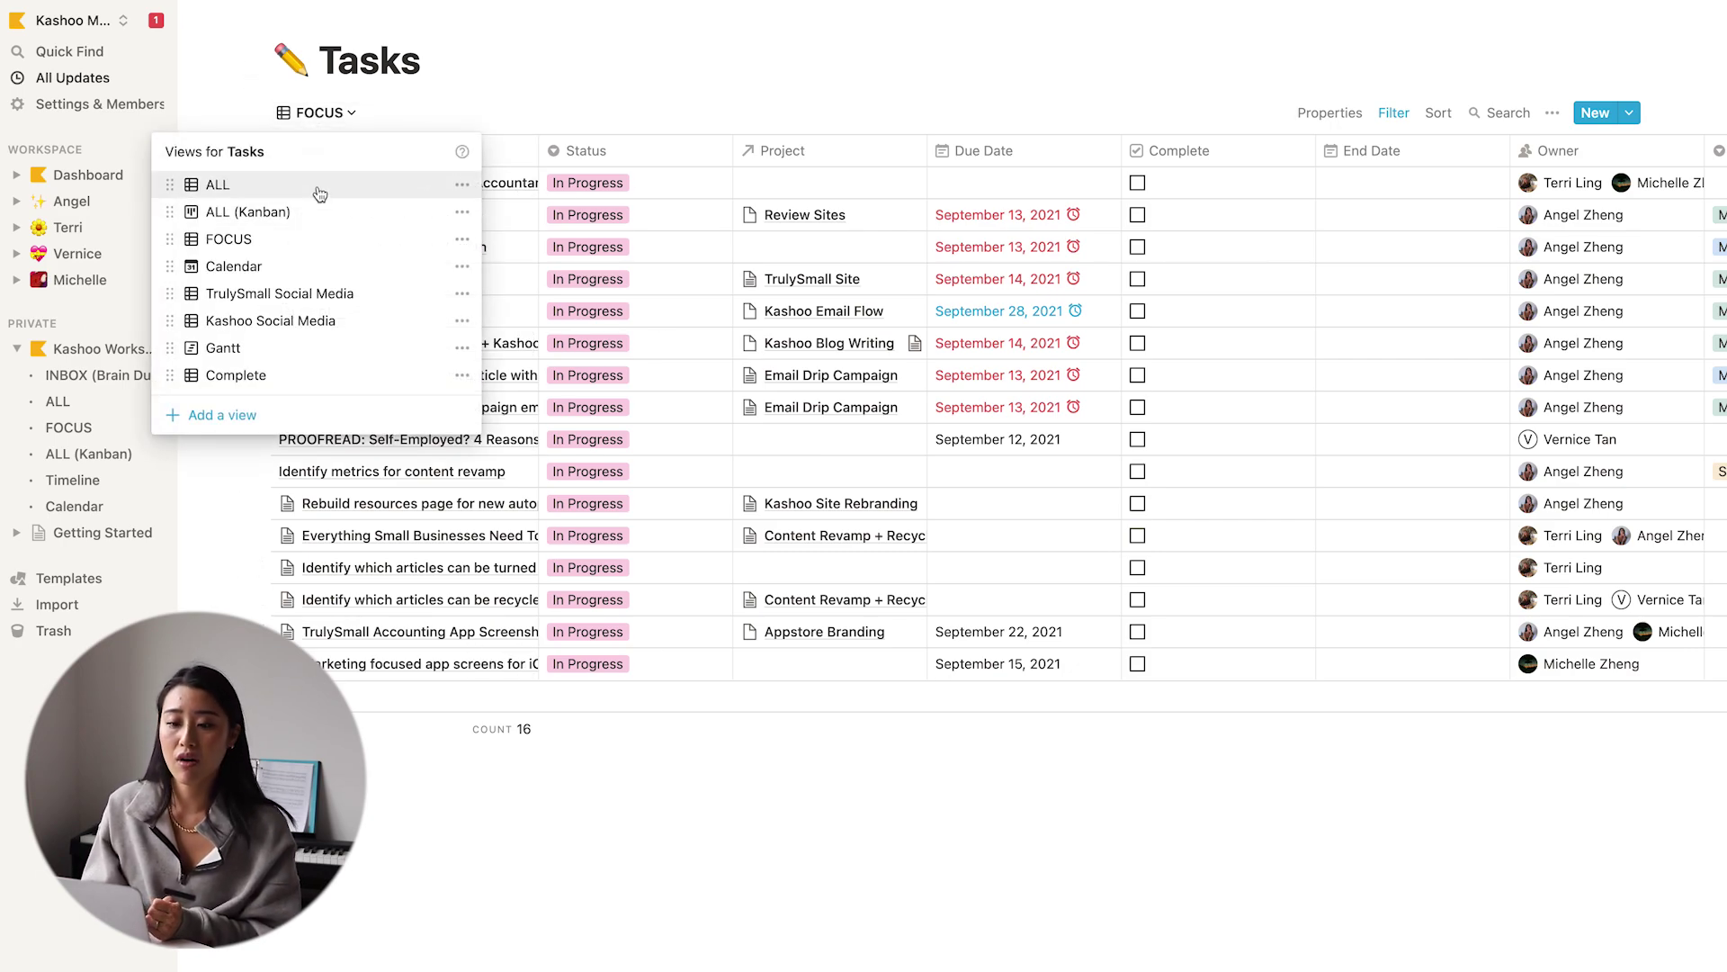
left_click(320, 184)
scroll(828, 324, "down", 20)
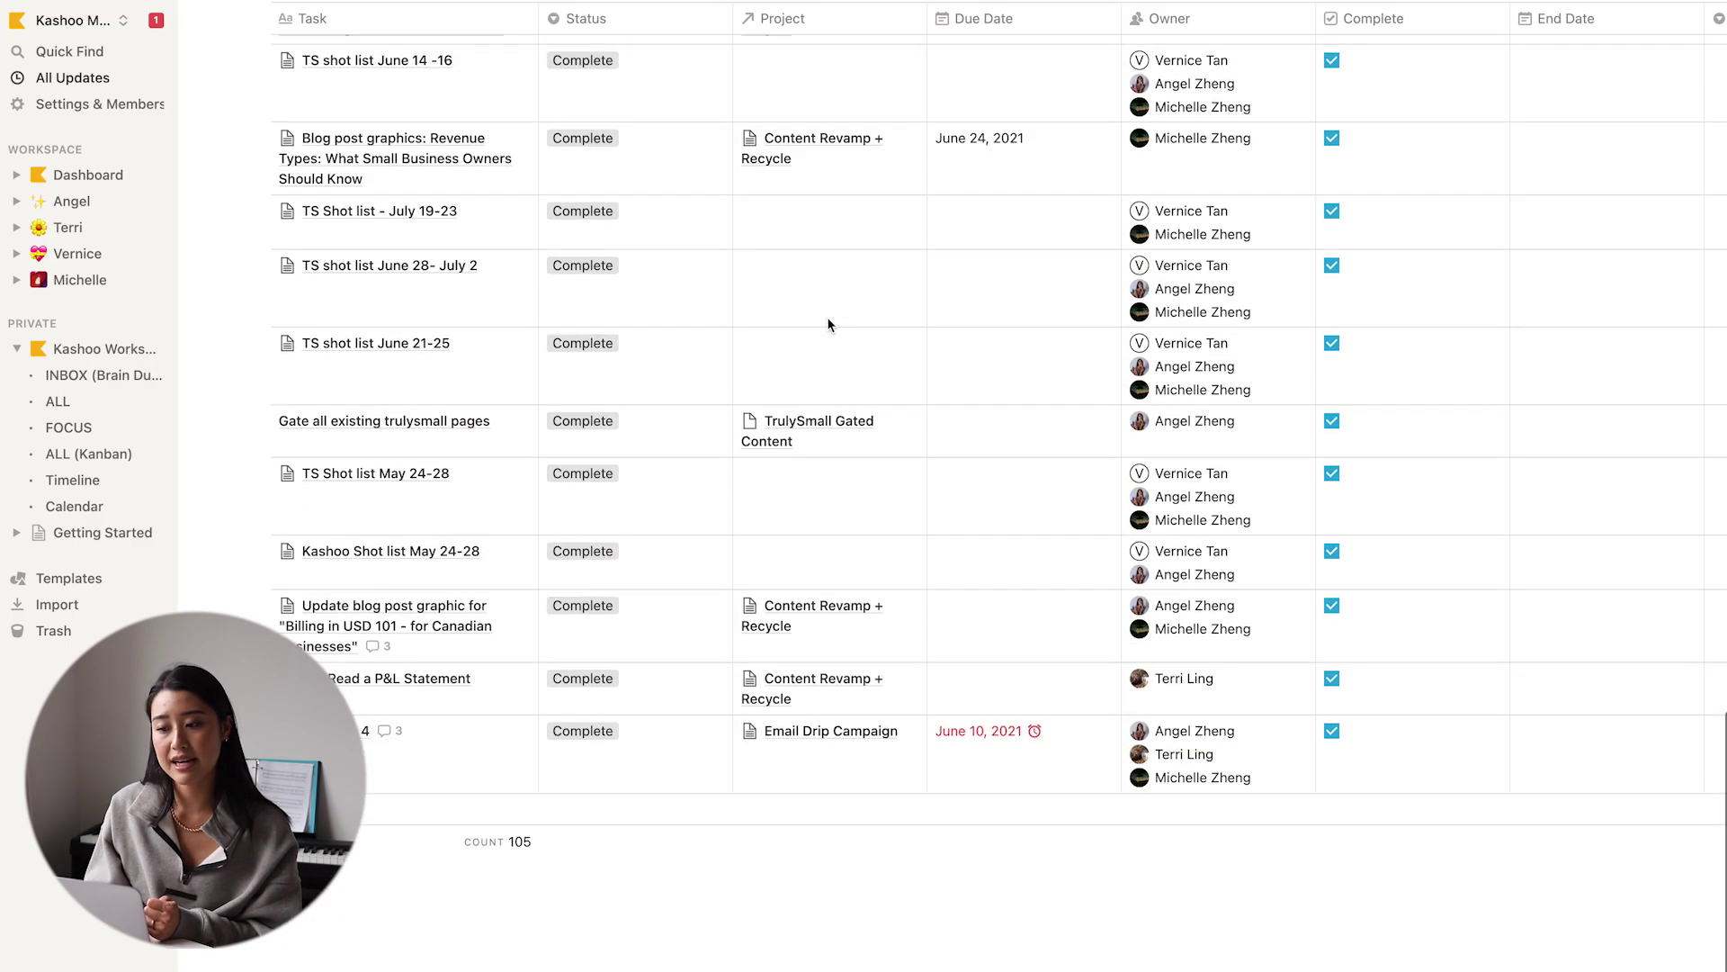
scroll(825, 324, "up", 20)
left_click(309, 112)
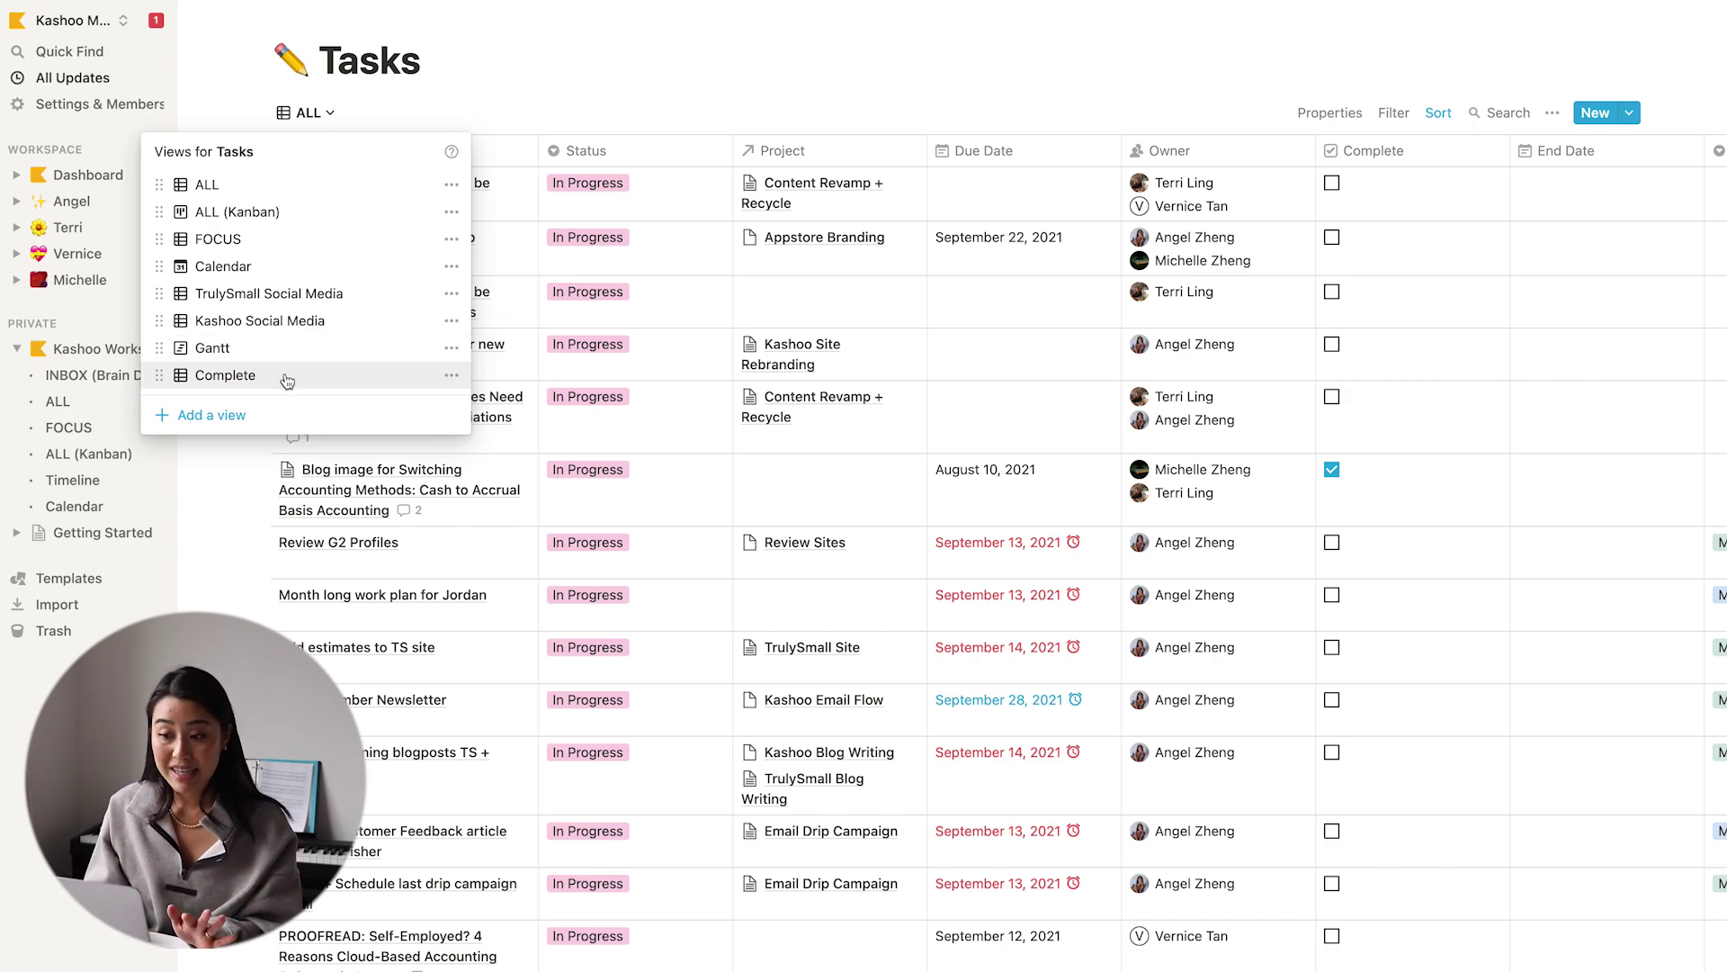
left_click(590, 82)
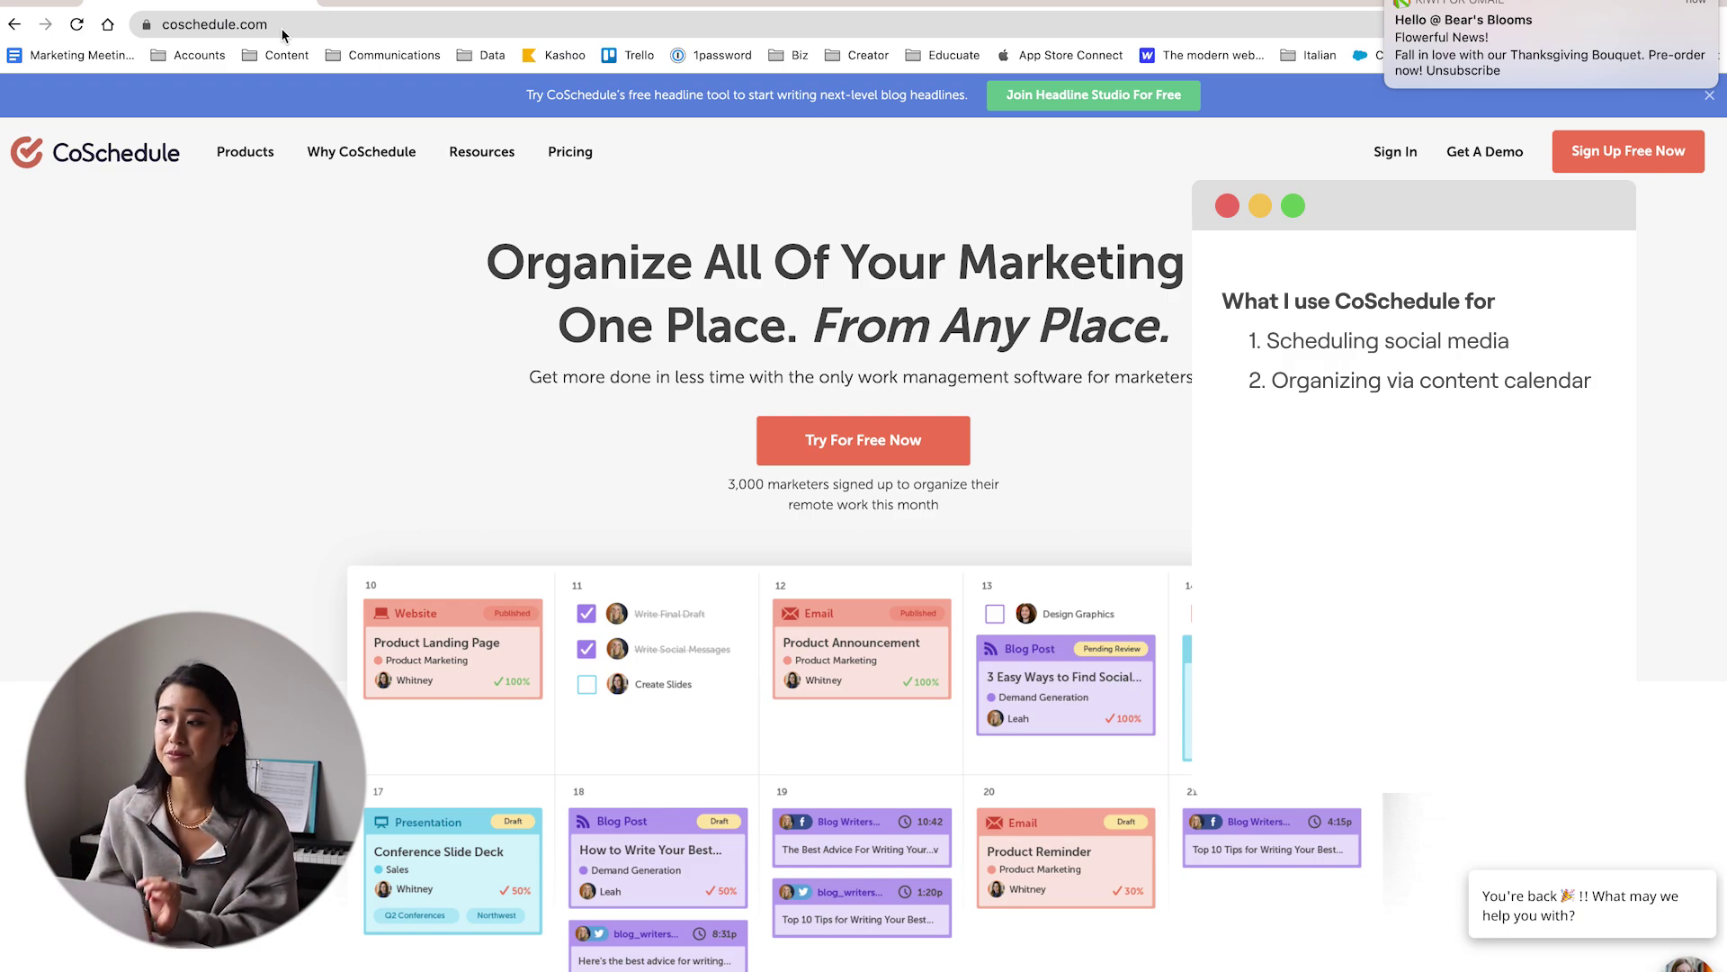
- Sign in and mark the Edit Blogpost and Edit + Schedule Blogpost tasks complete
left_click(1410, 152)
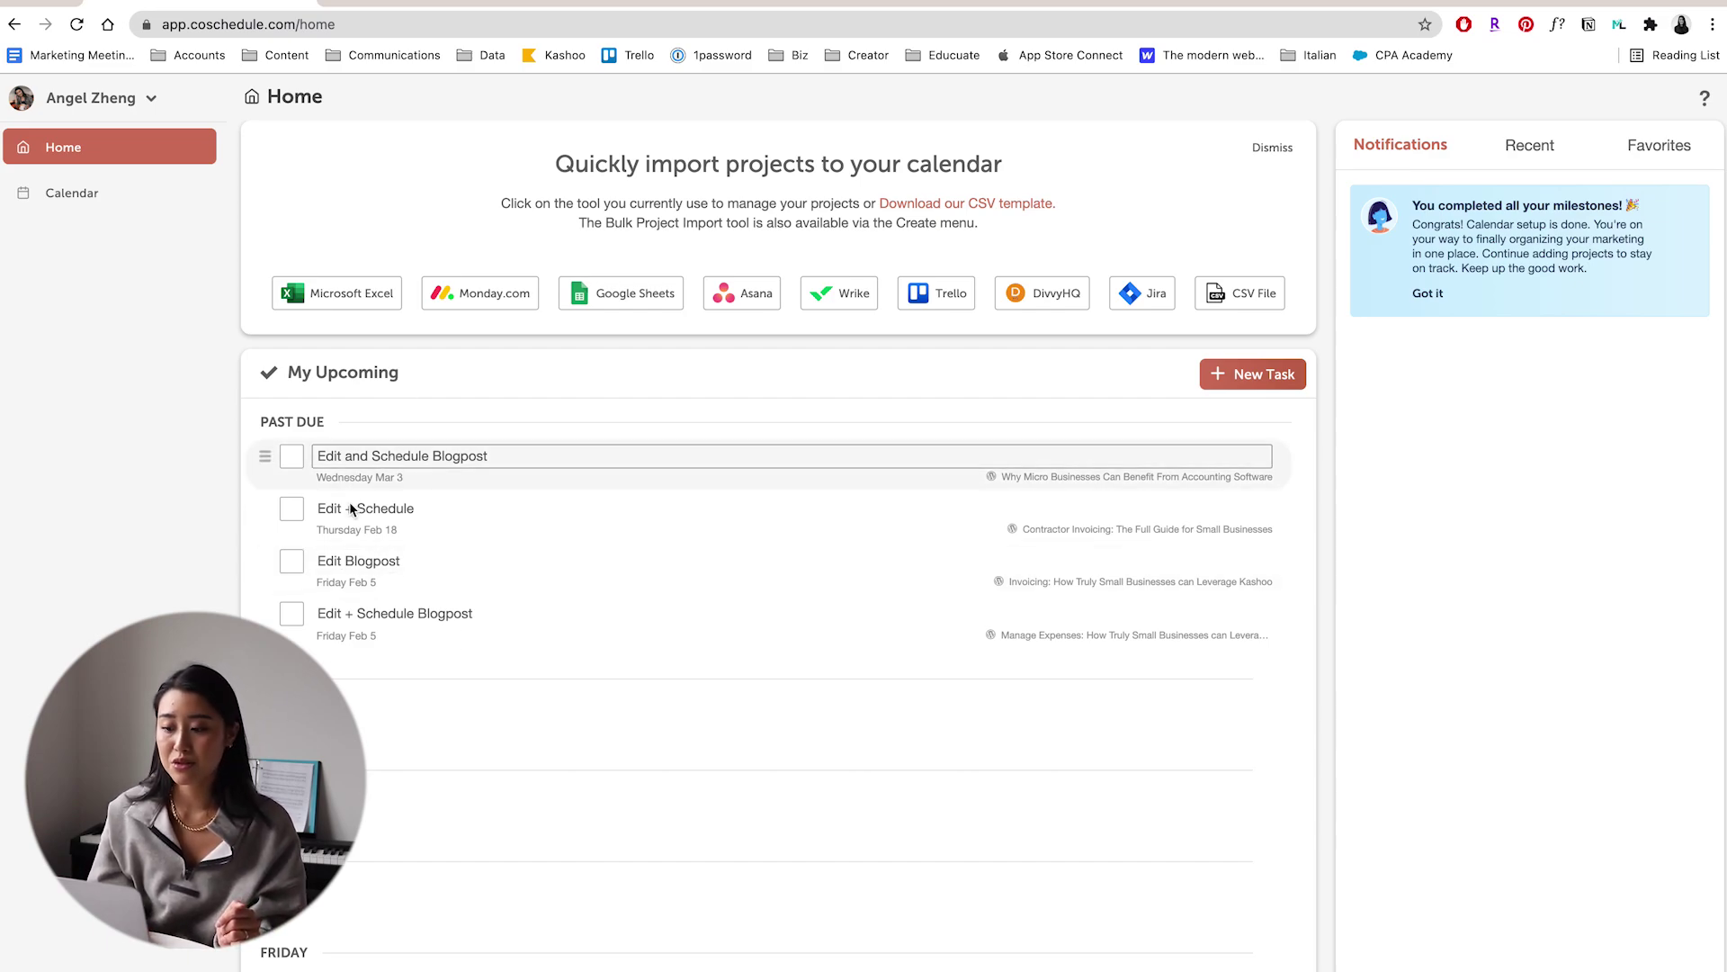
left_click(302, 562)
left_click(294, 563)
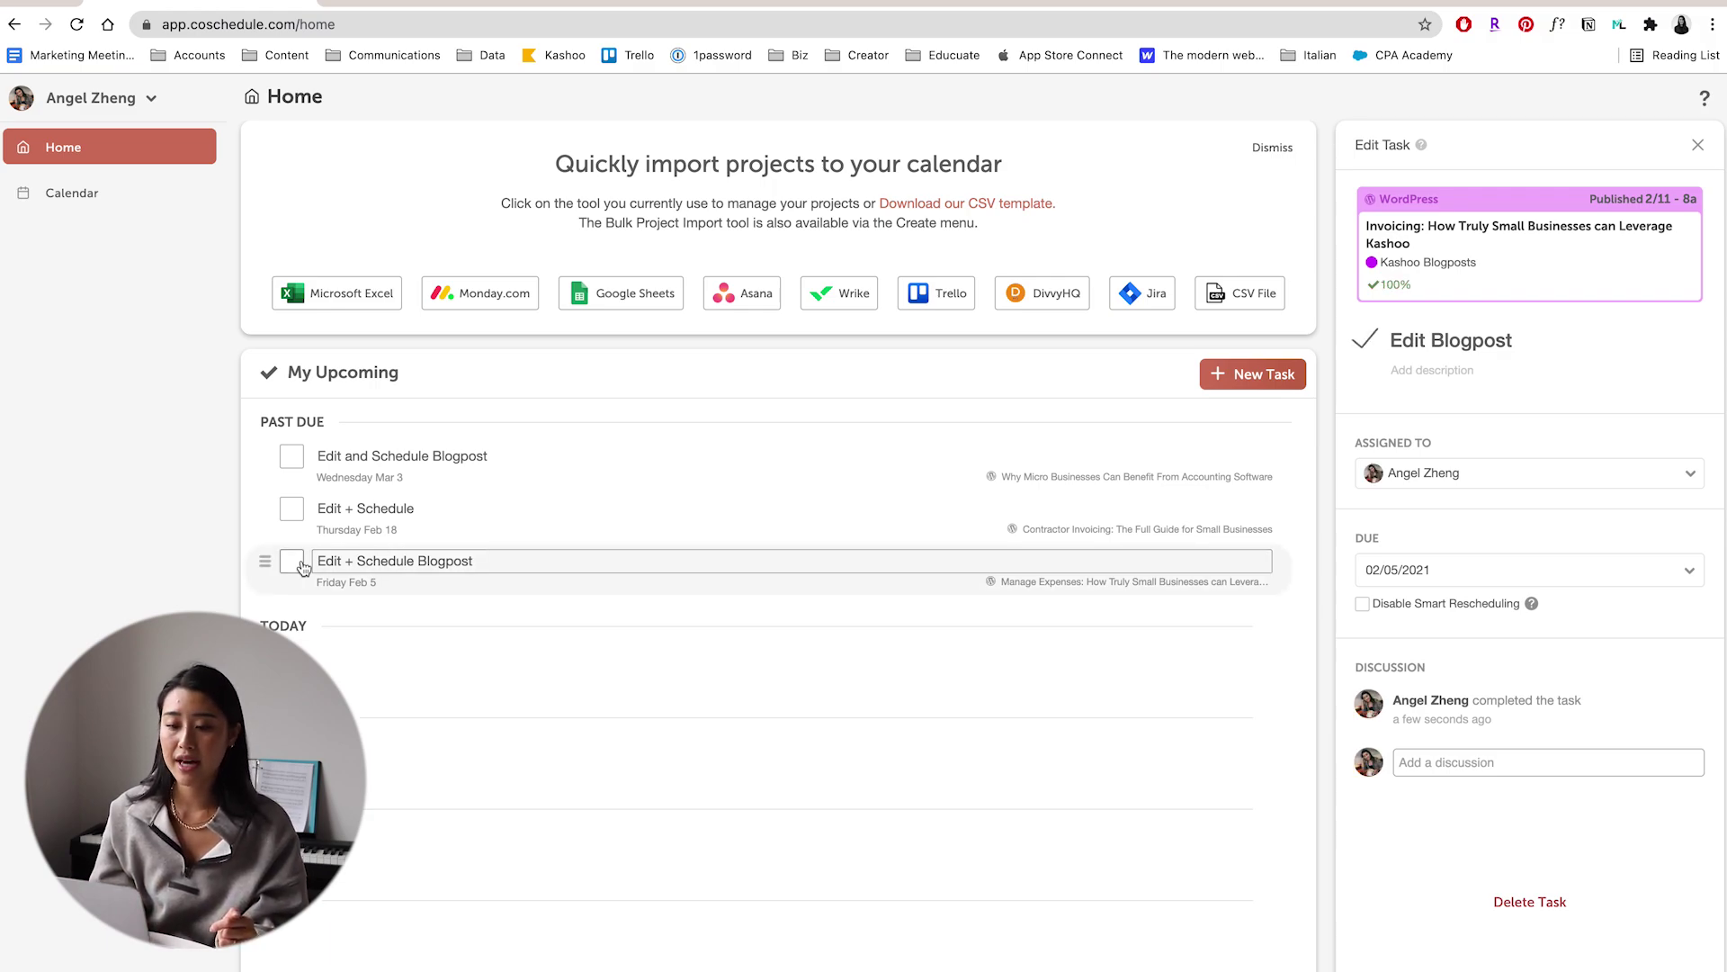
- Browse the content calendar back a month and return, then start a new project
left_click(86, 197)
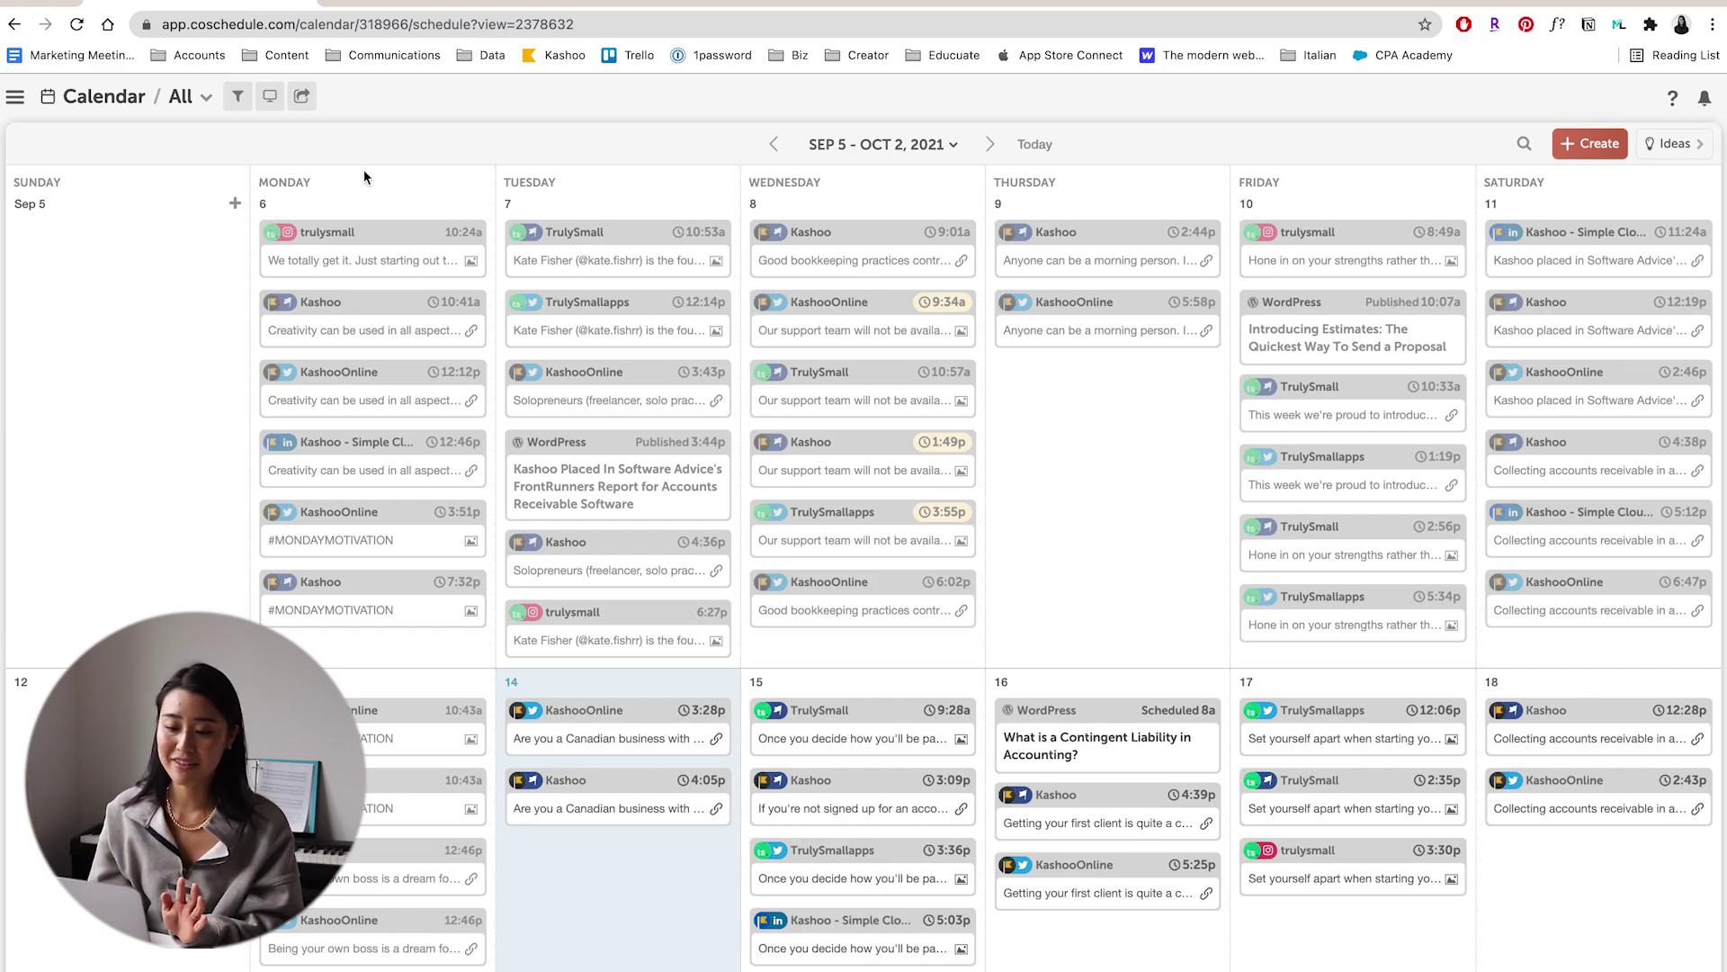
scroll(732, 288, "down", 3)
scroll(732, 297, "down", 3)
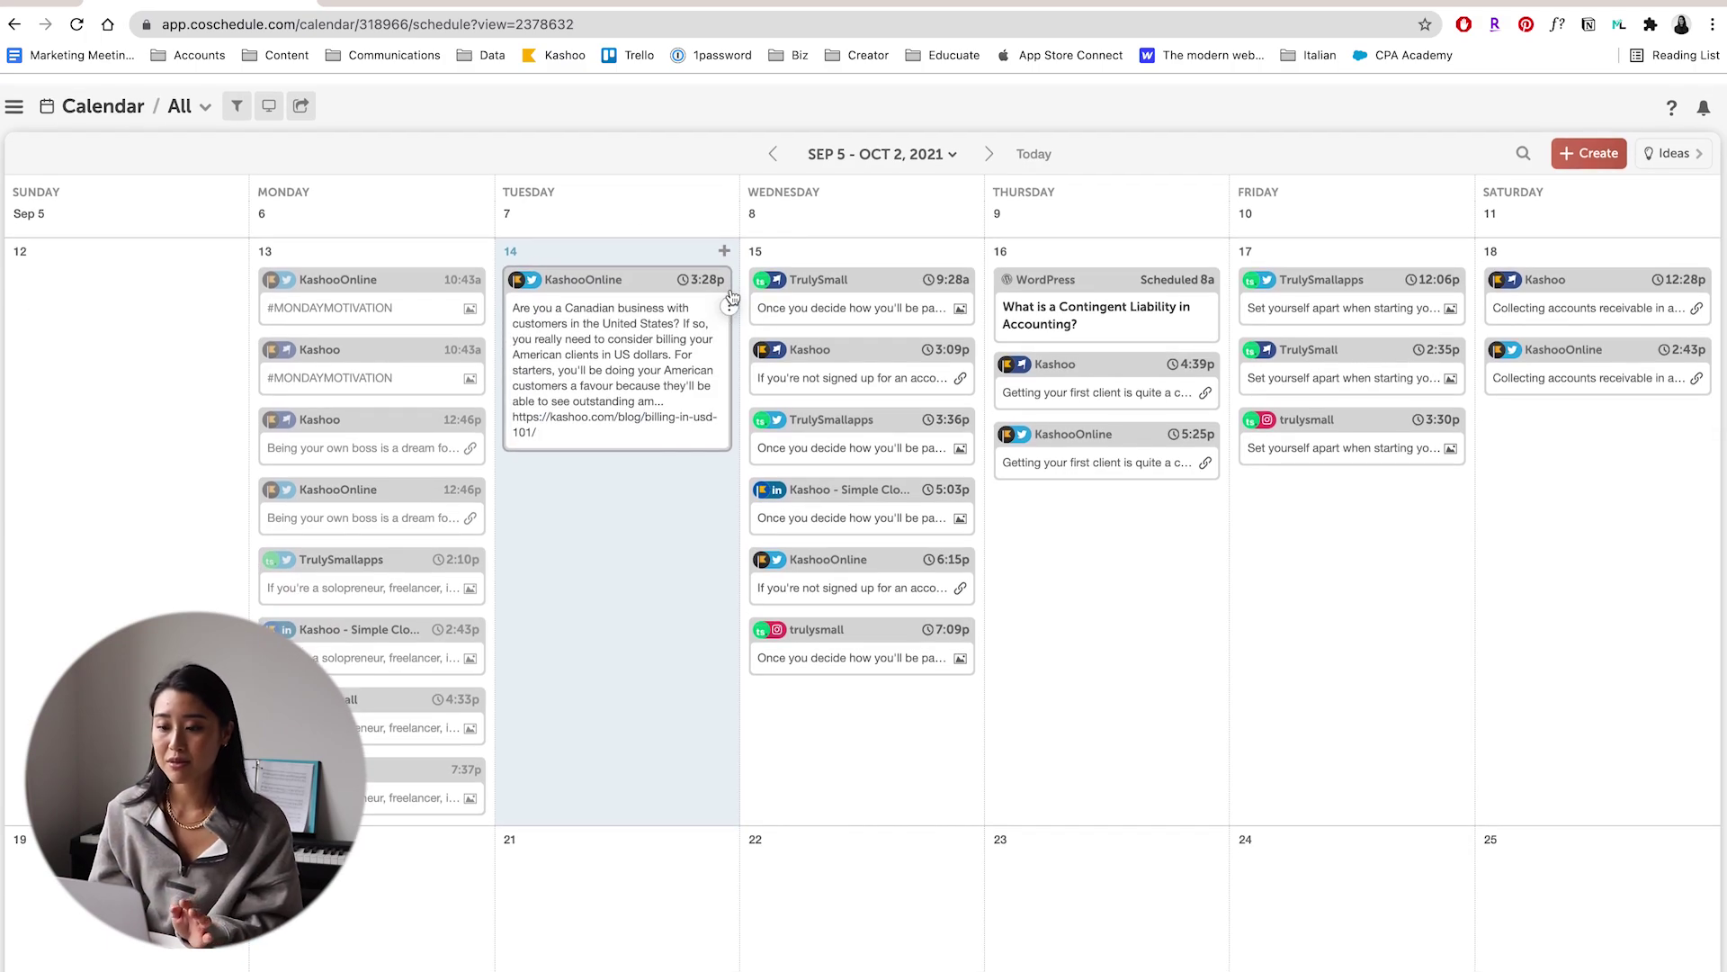
scroll(672, 894, "up", 5)
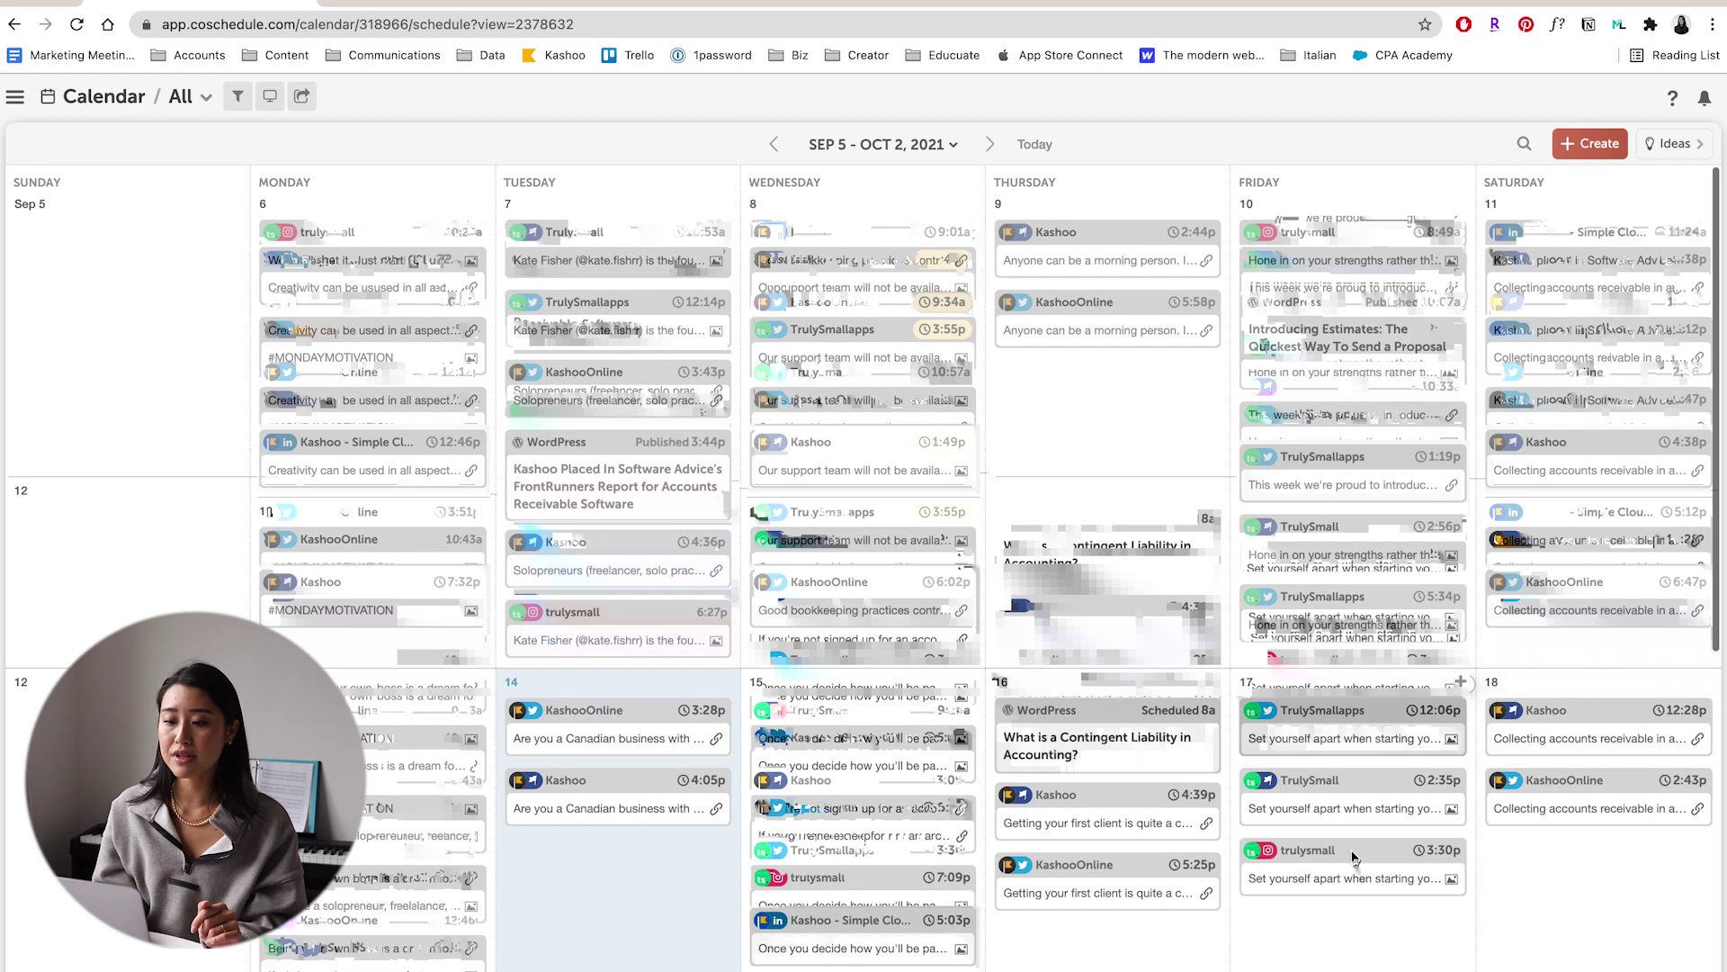
left_click(784, 145)
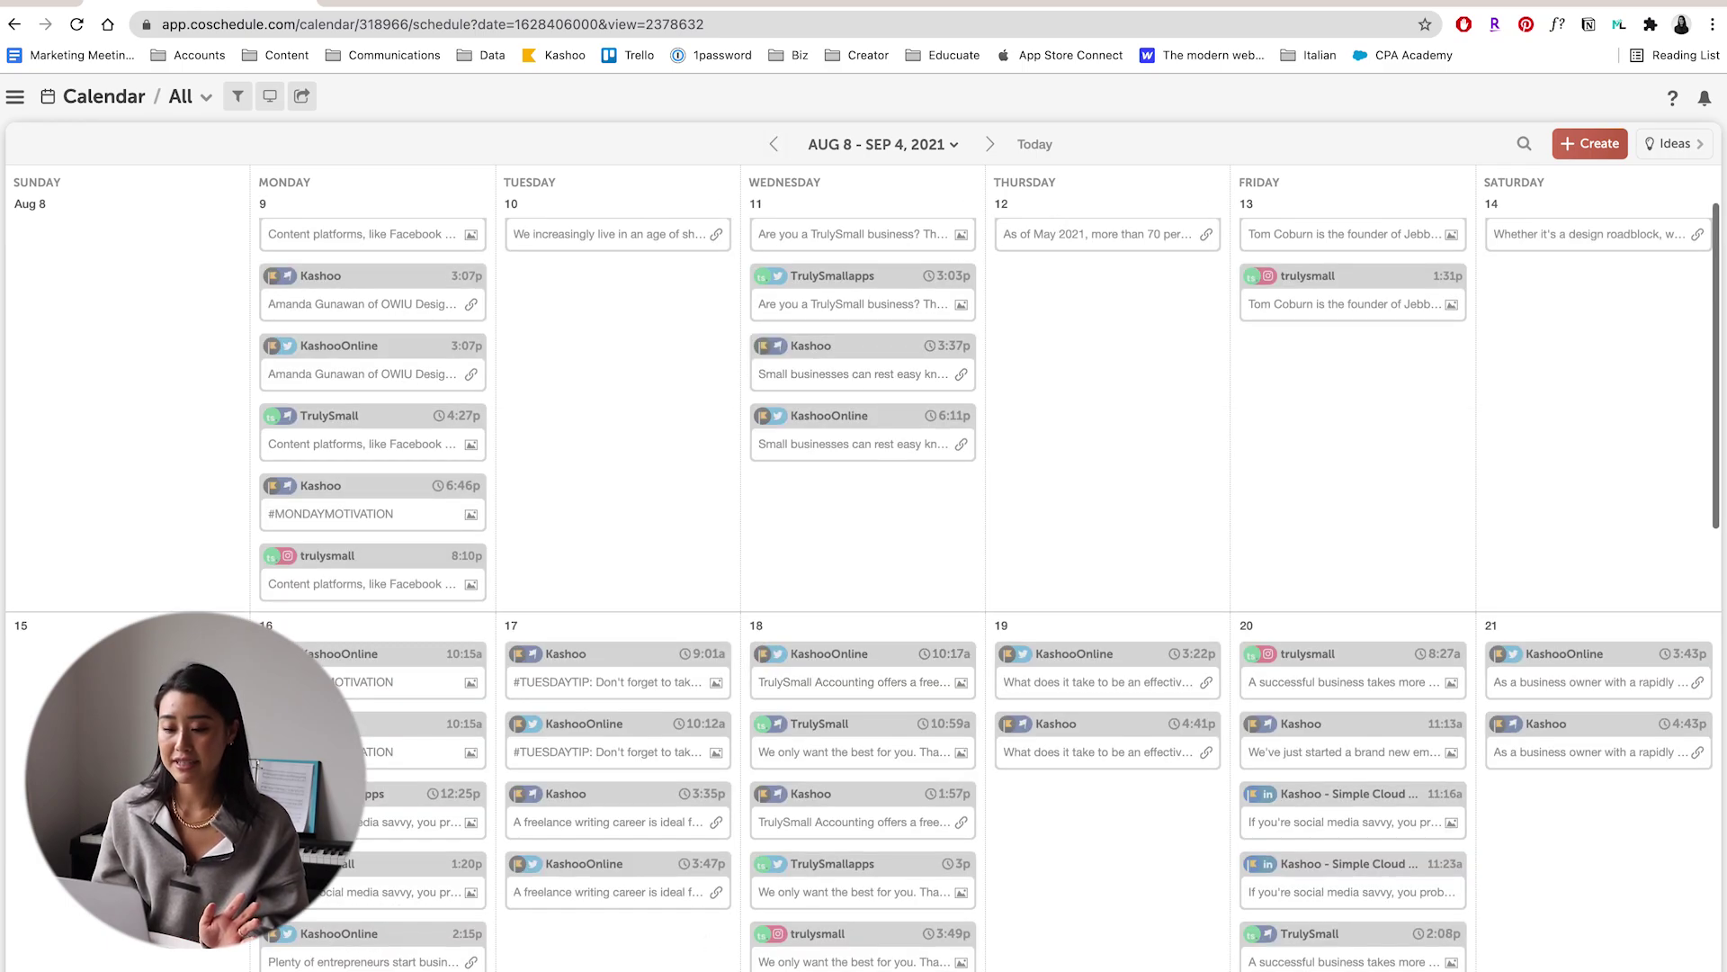
scroll(782, 539, "down", 10)
scroll(788, 694, "down", 3)
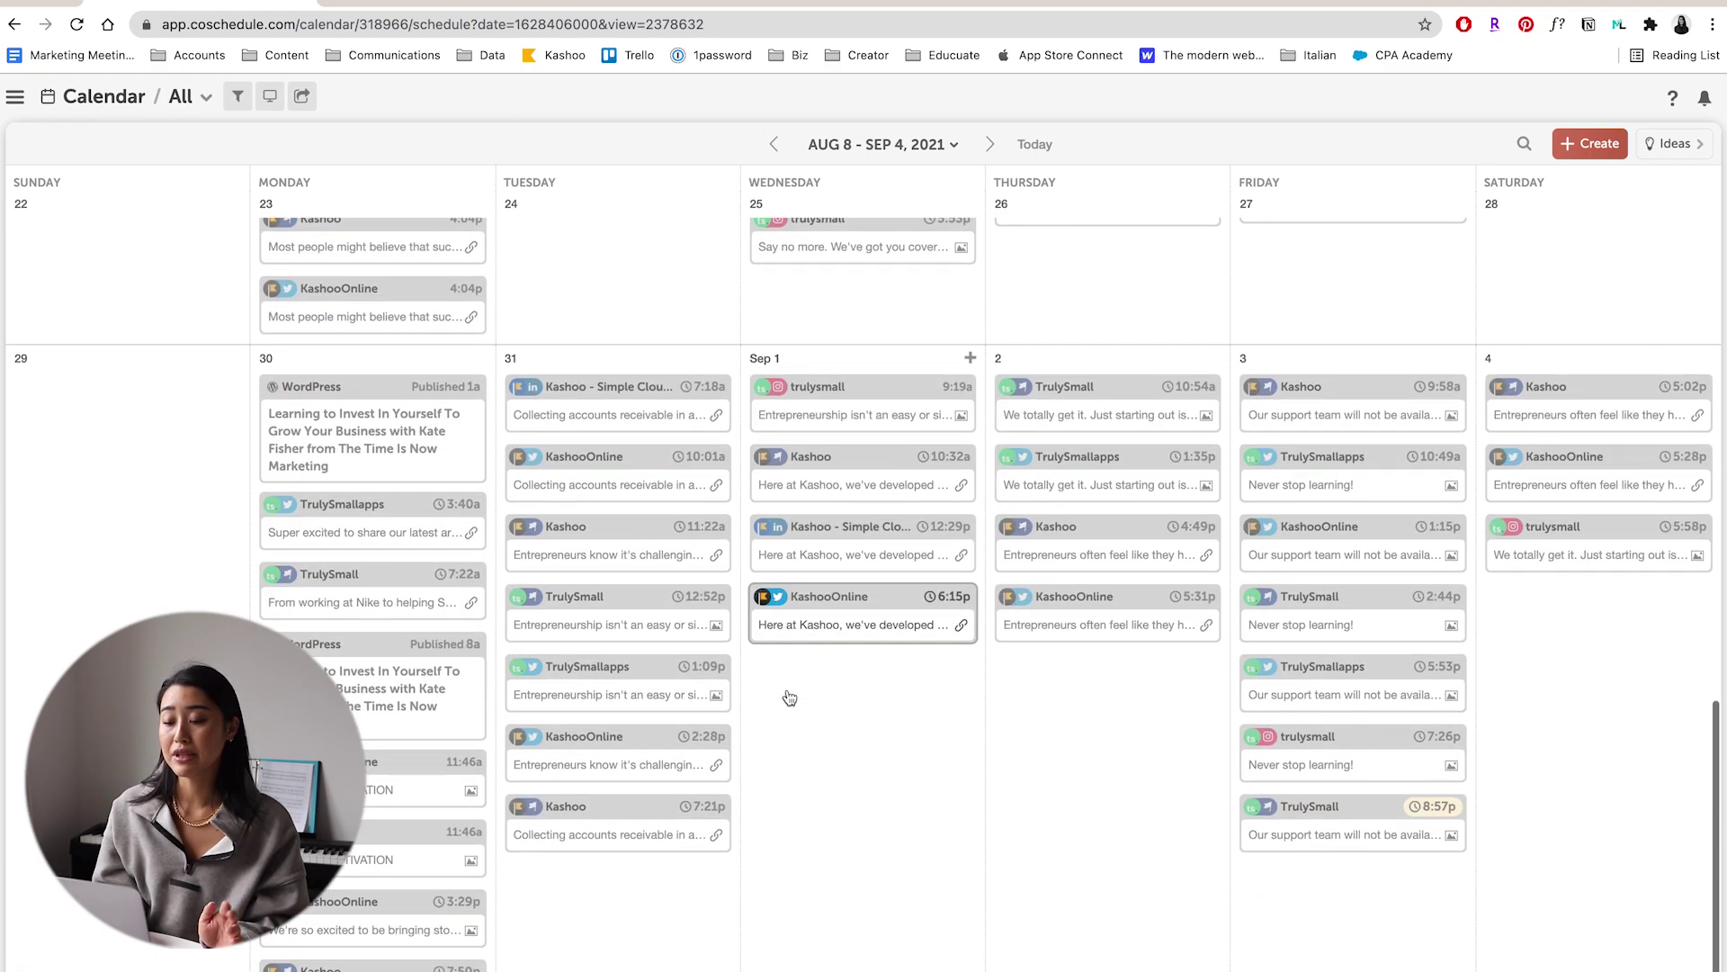
scroll(788, 690, "up", 10)
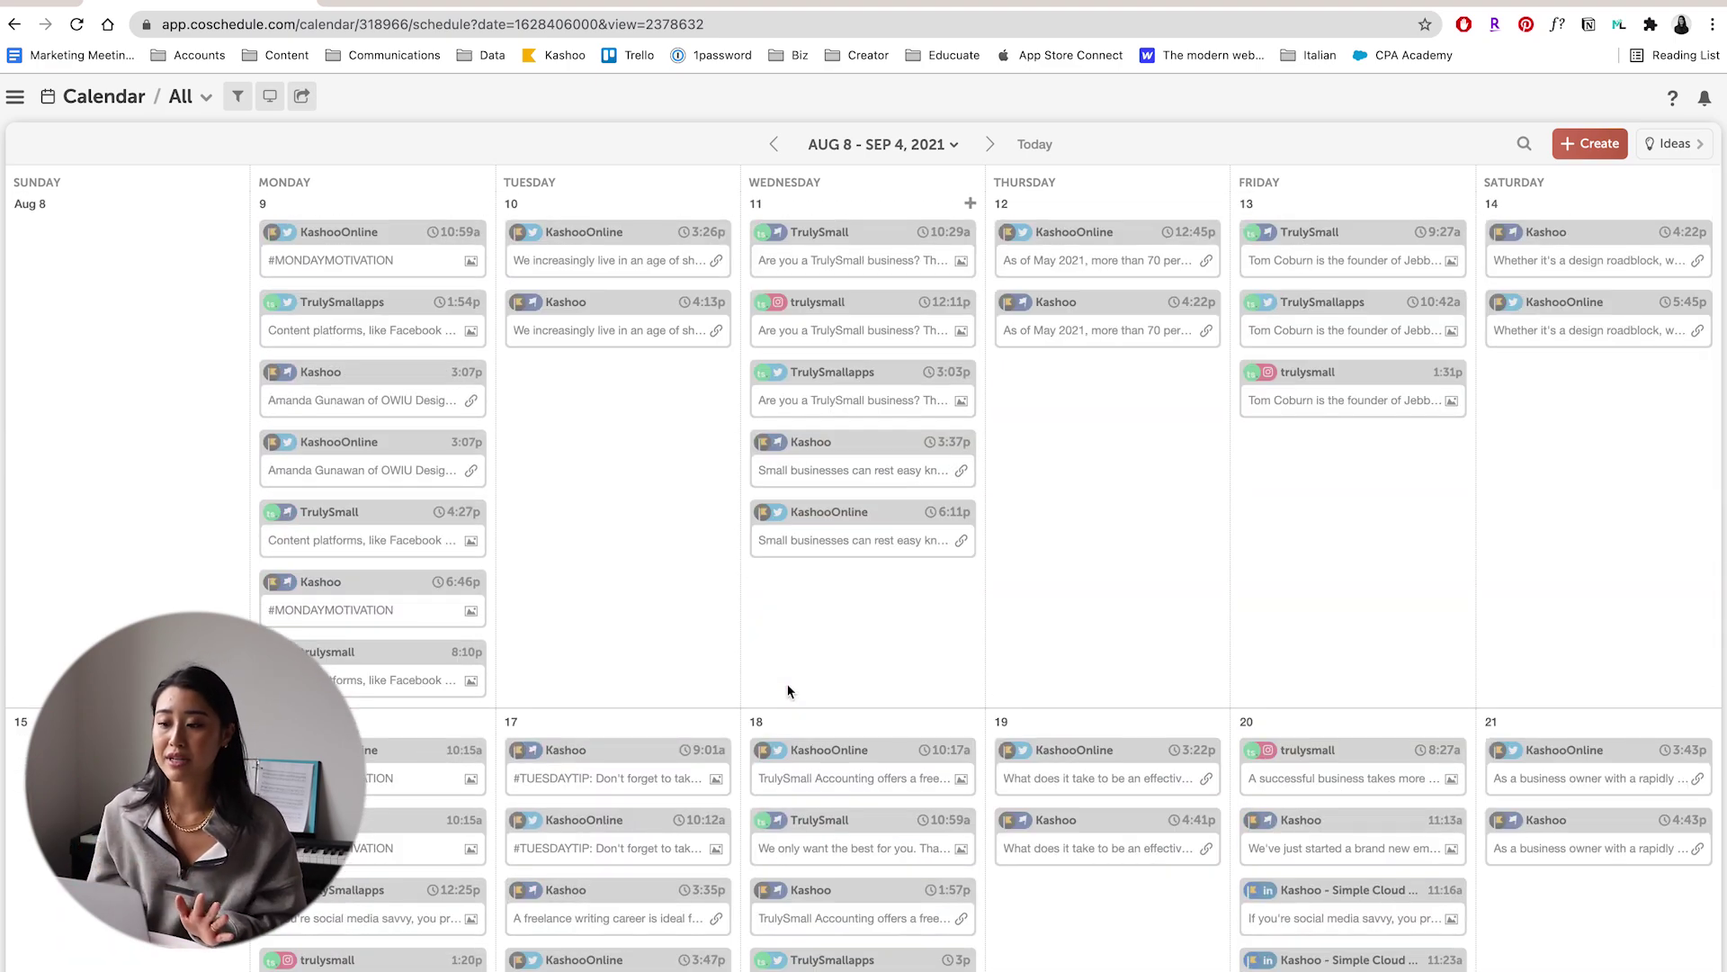
left_click(1035, 144)
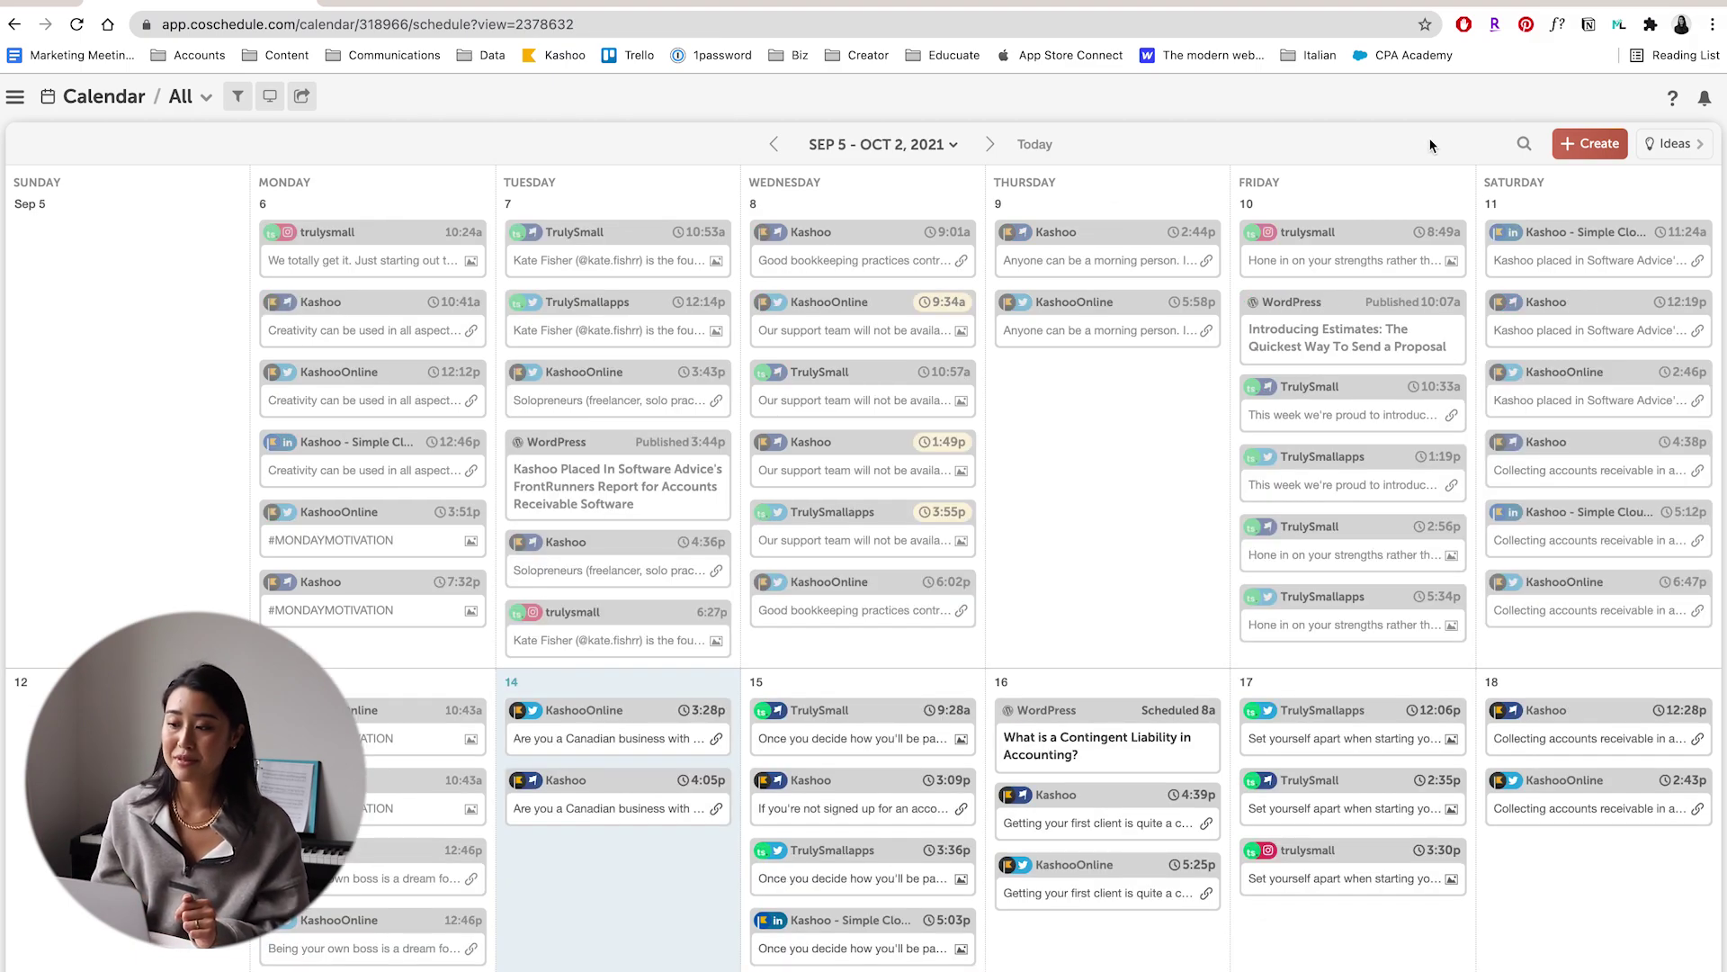
left_click(1590, 144)
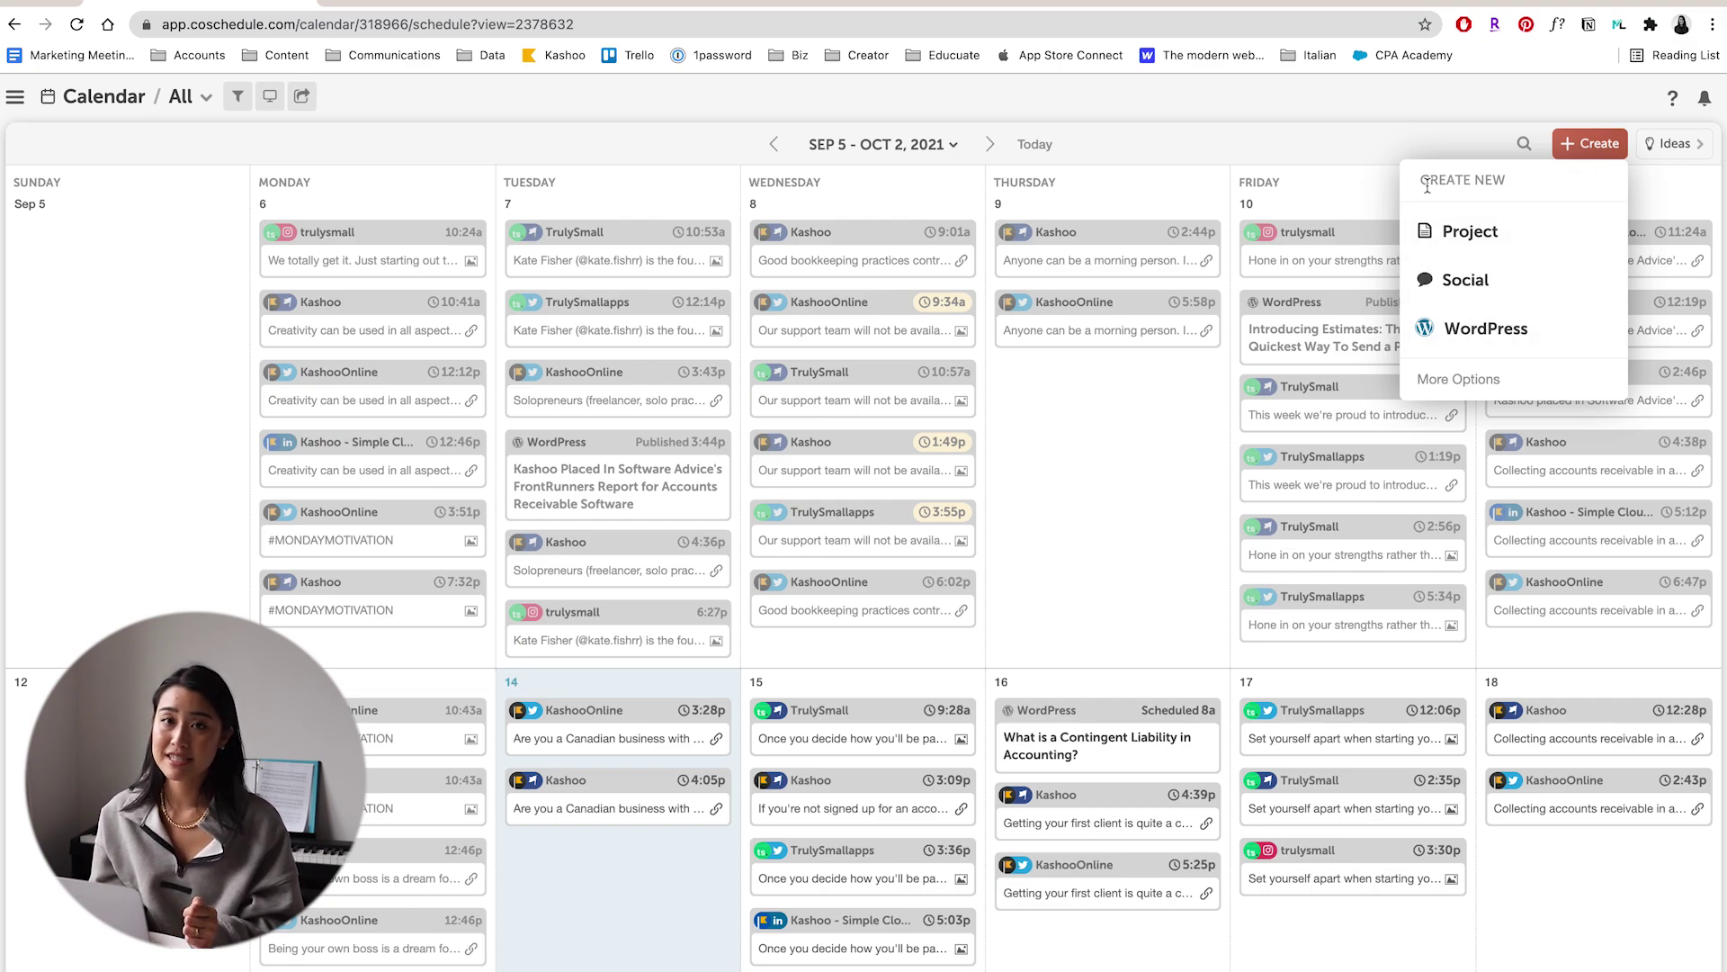
left_click(1508, 243)
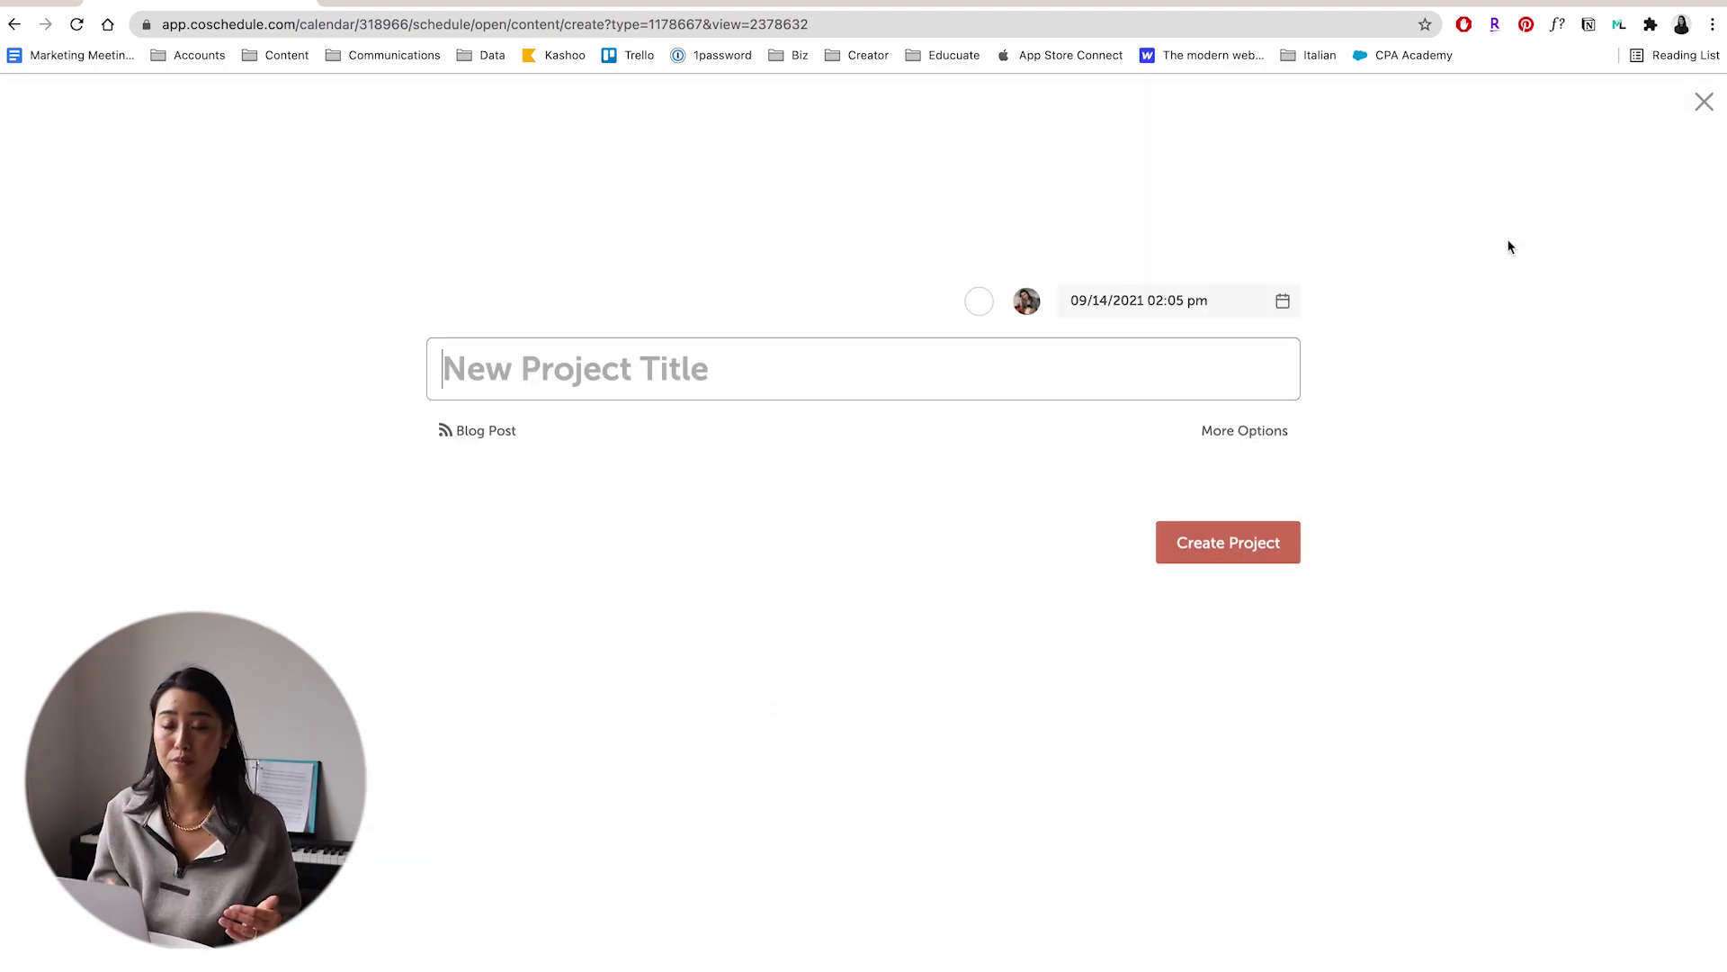
- Drop the project form and start a social message posting to trulysmall and Kashoo
left_click(1703, 100)
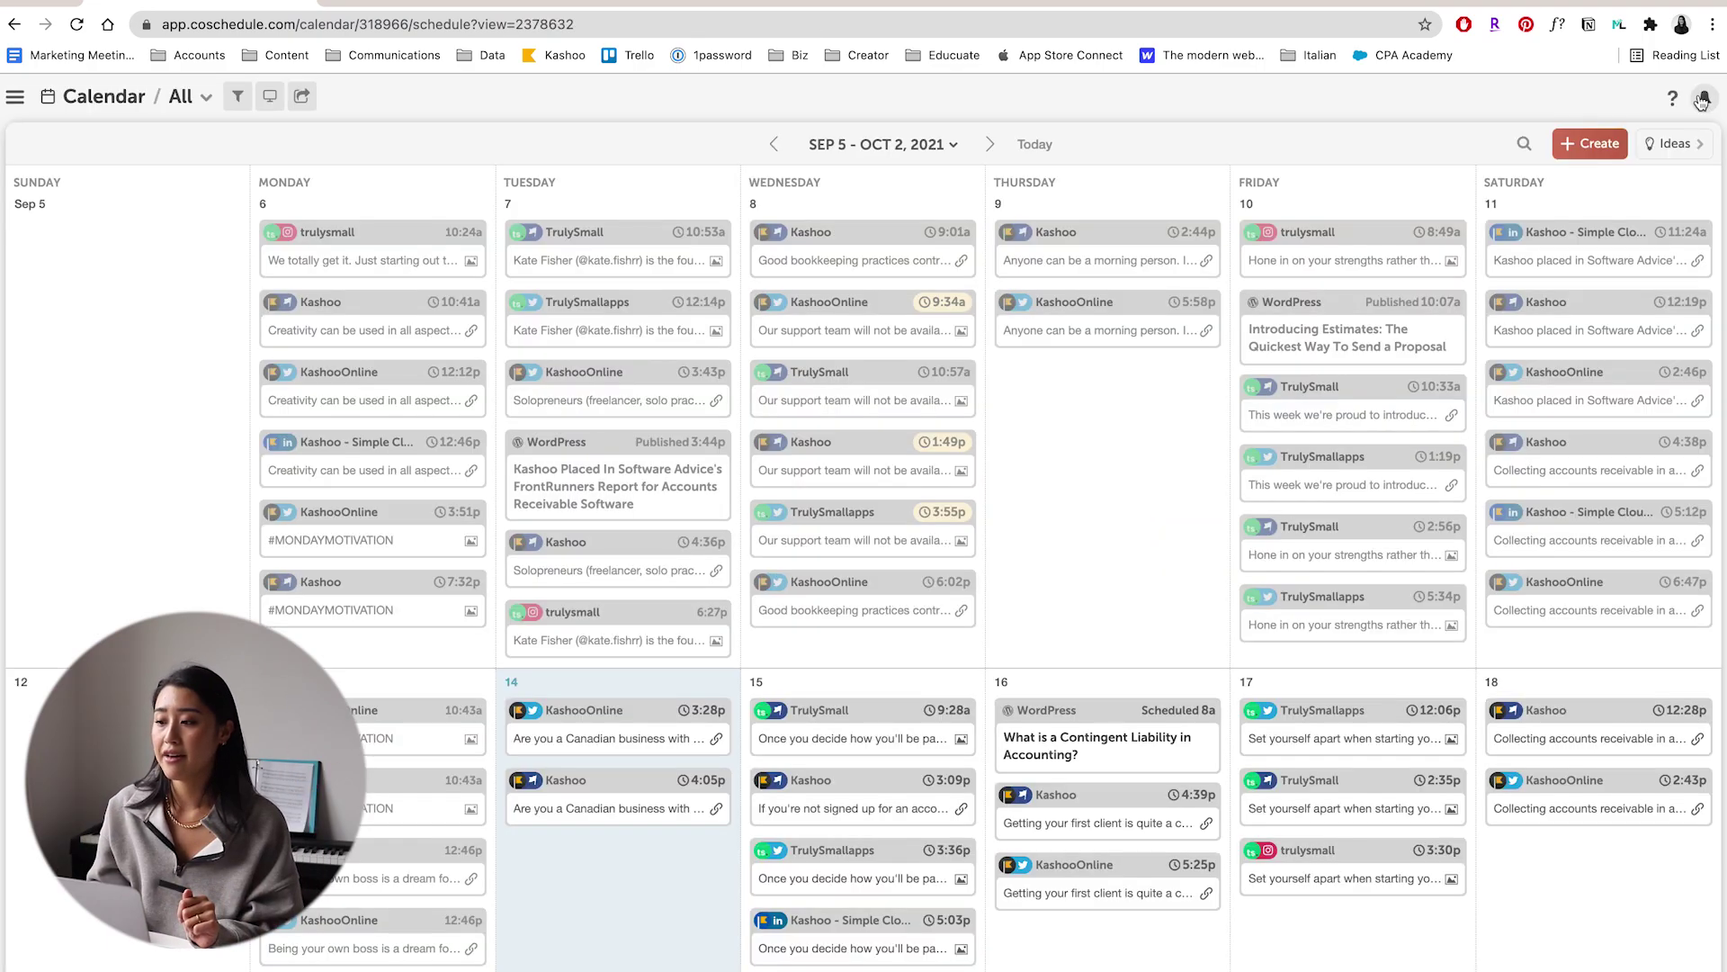
left_click(1590, 144)
left_click(1463, 271)
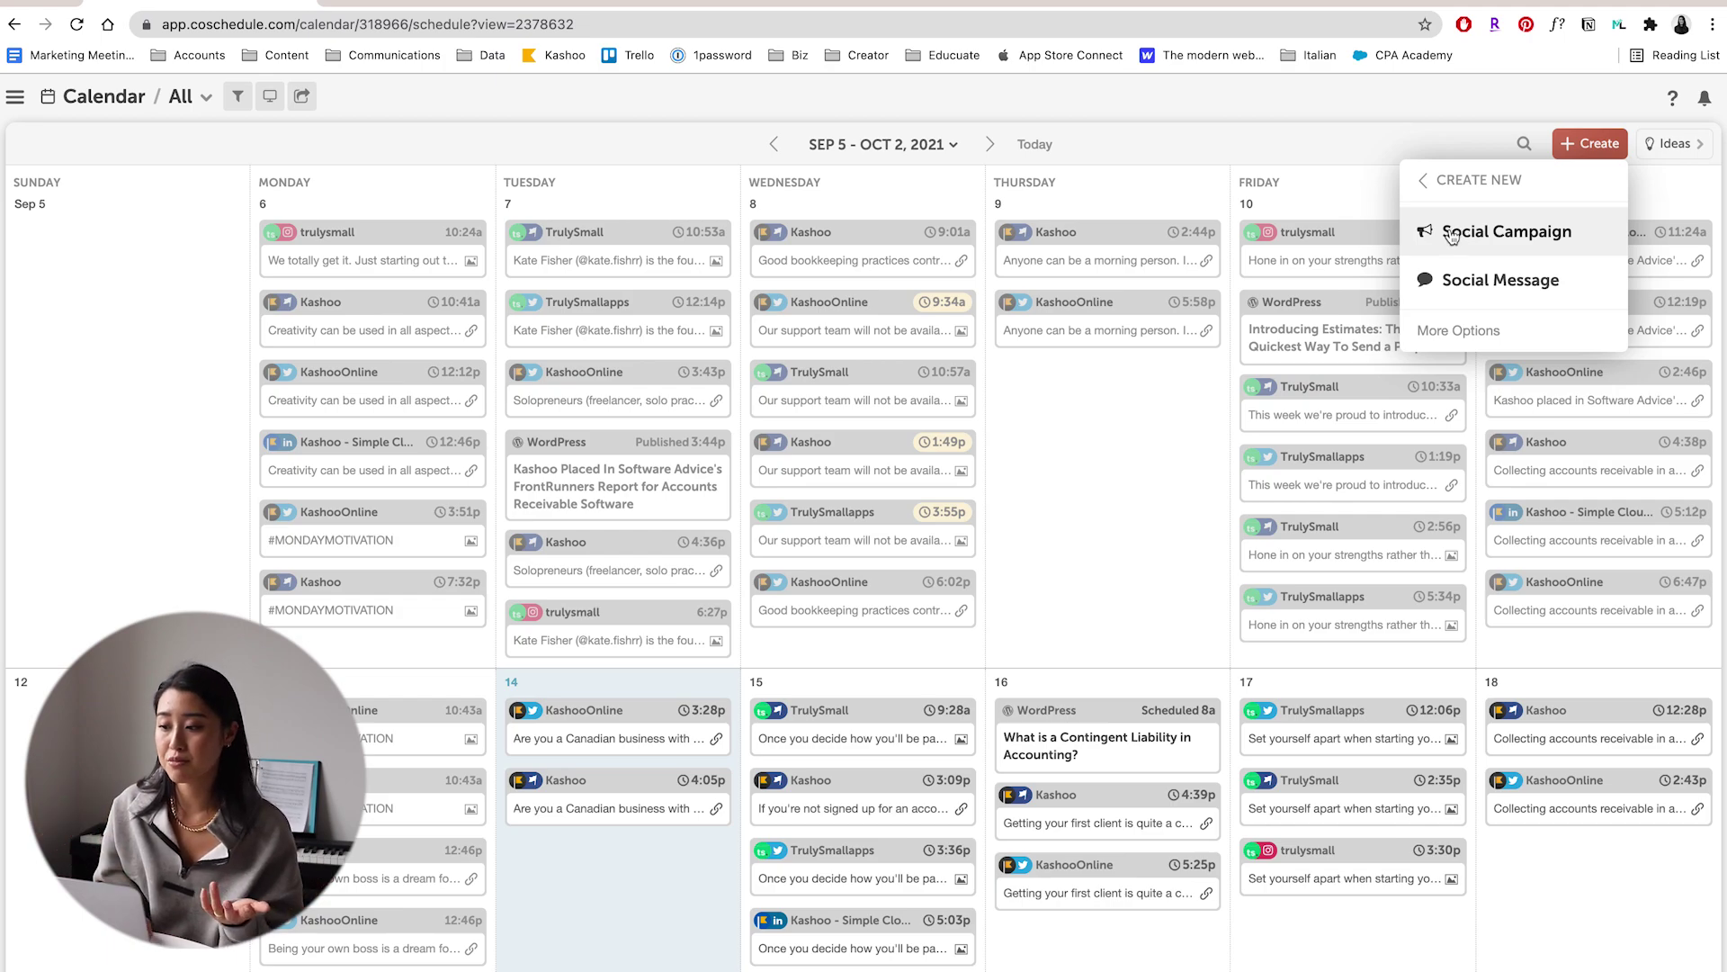
left_click(1489, 301)
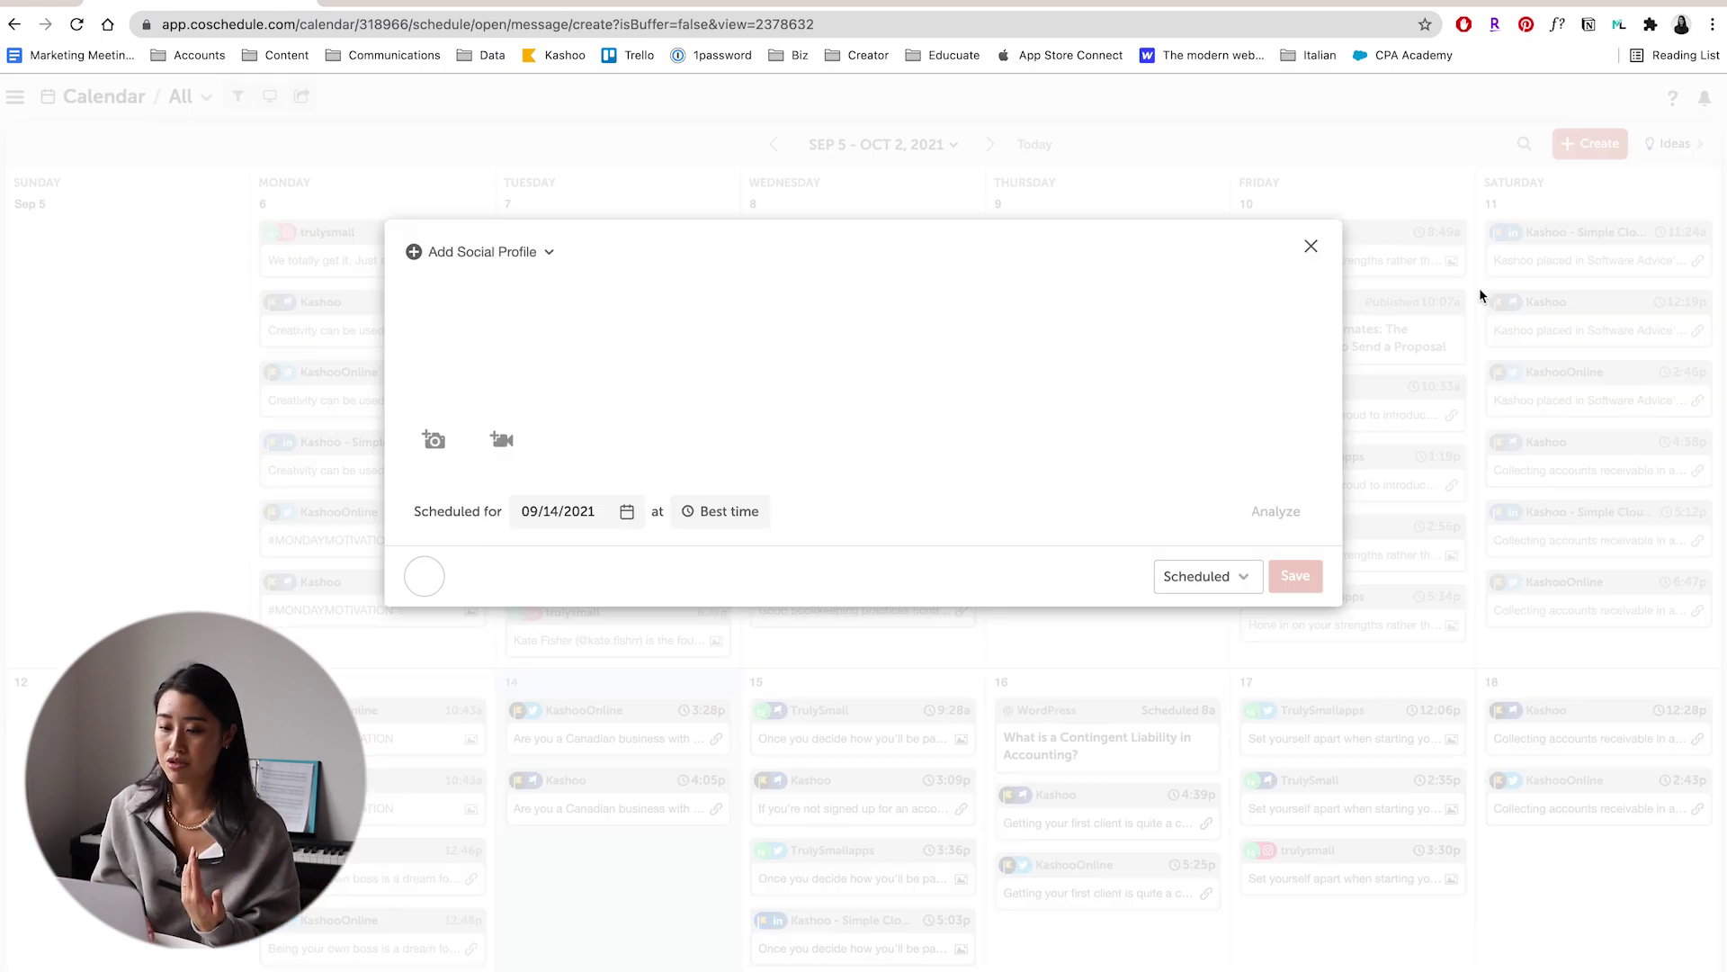
left_click(483, 251)
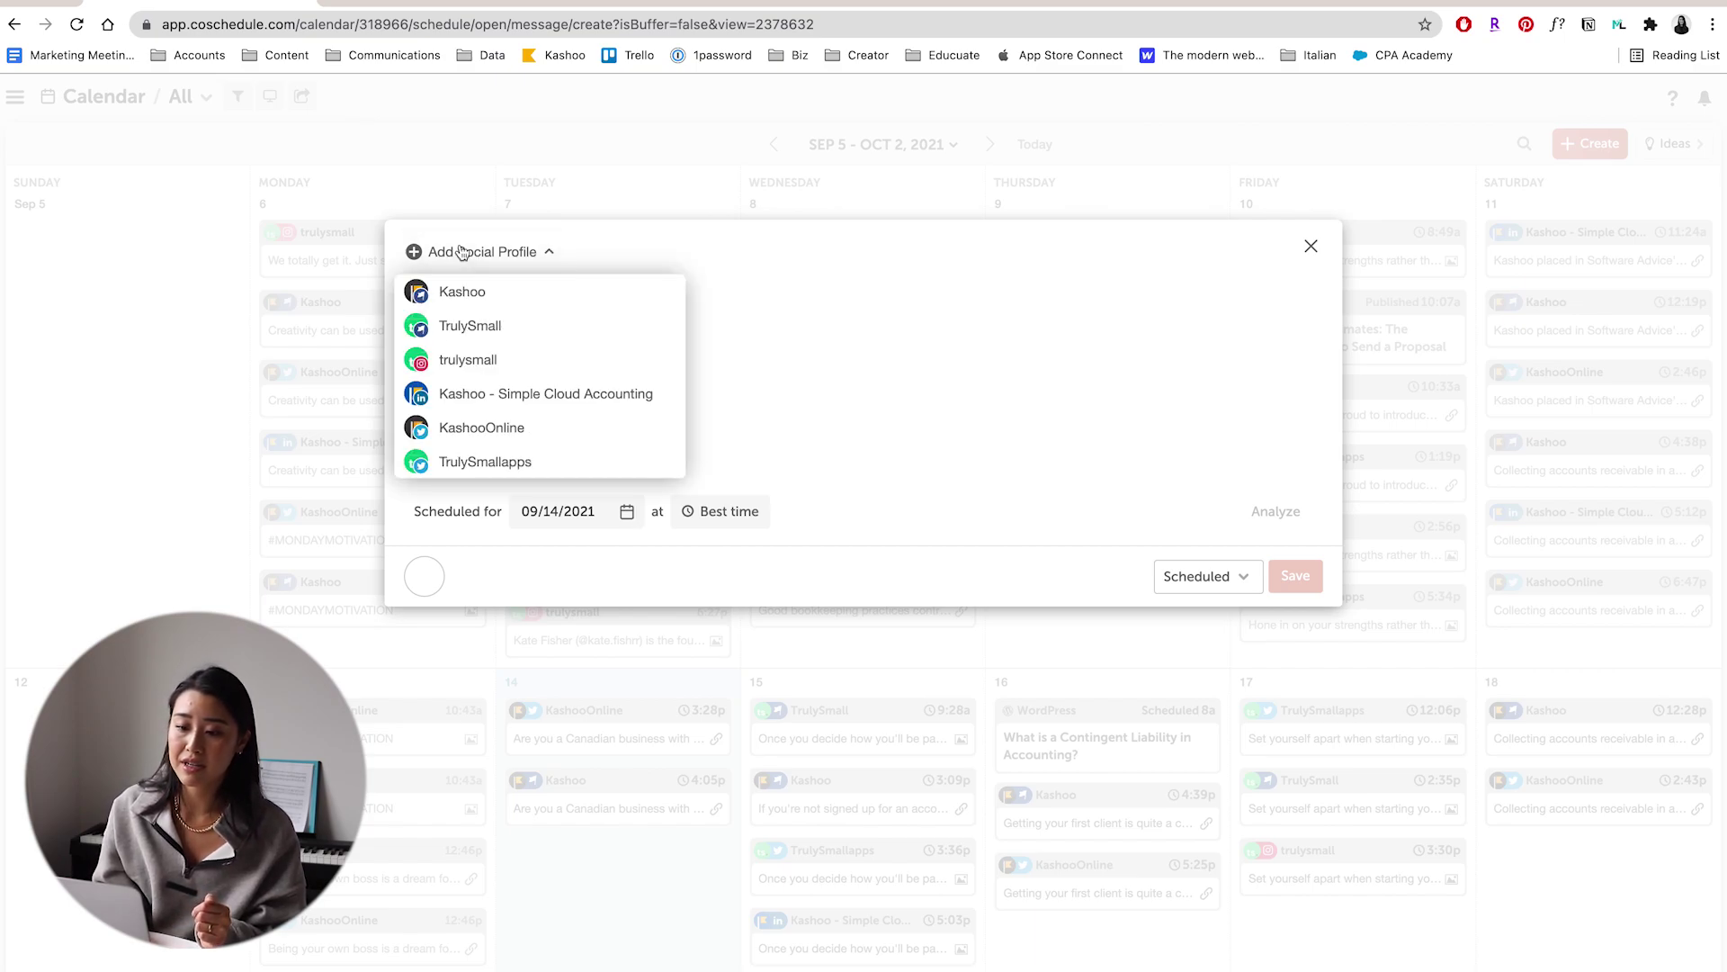
left_click(453, 371)
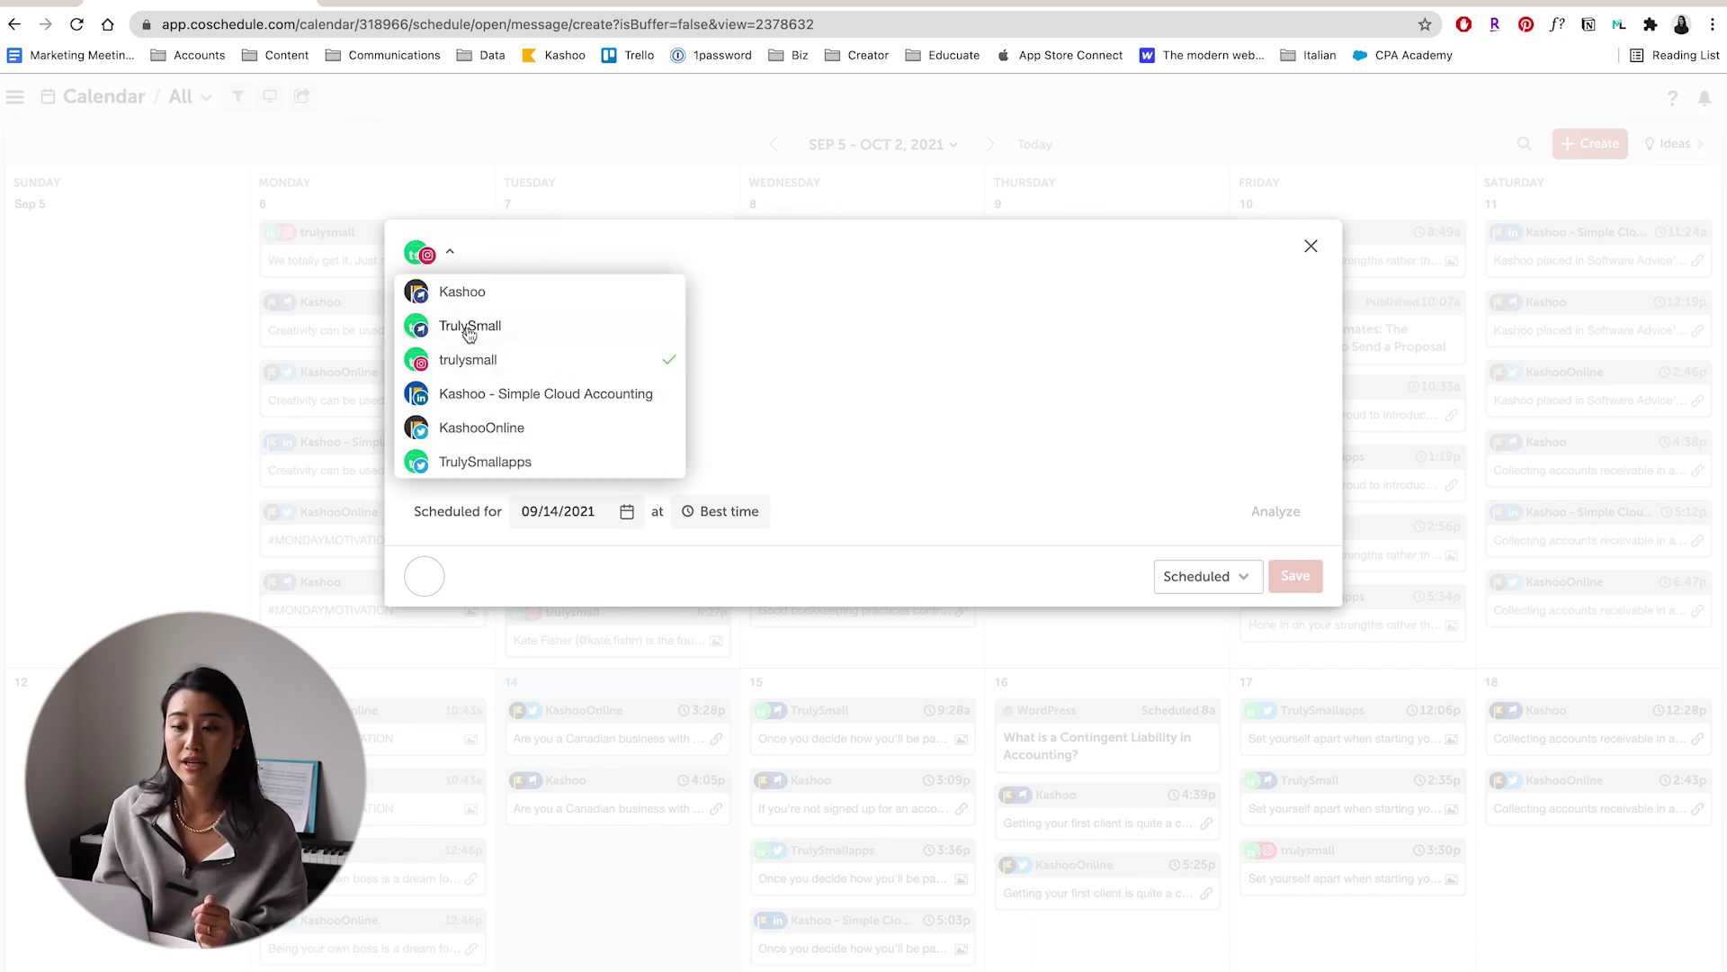
left_click(443, 303)
left_click(540, 299)
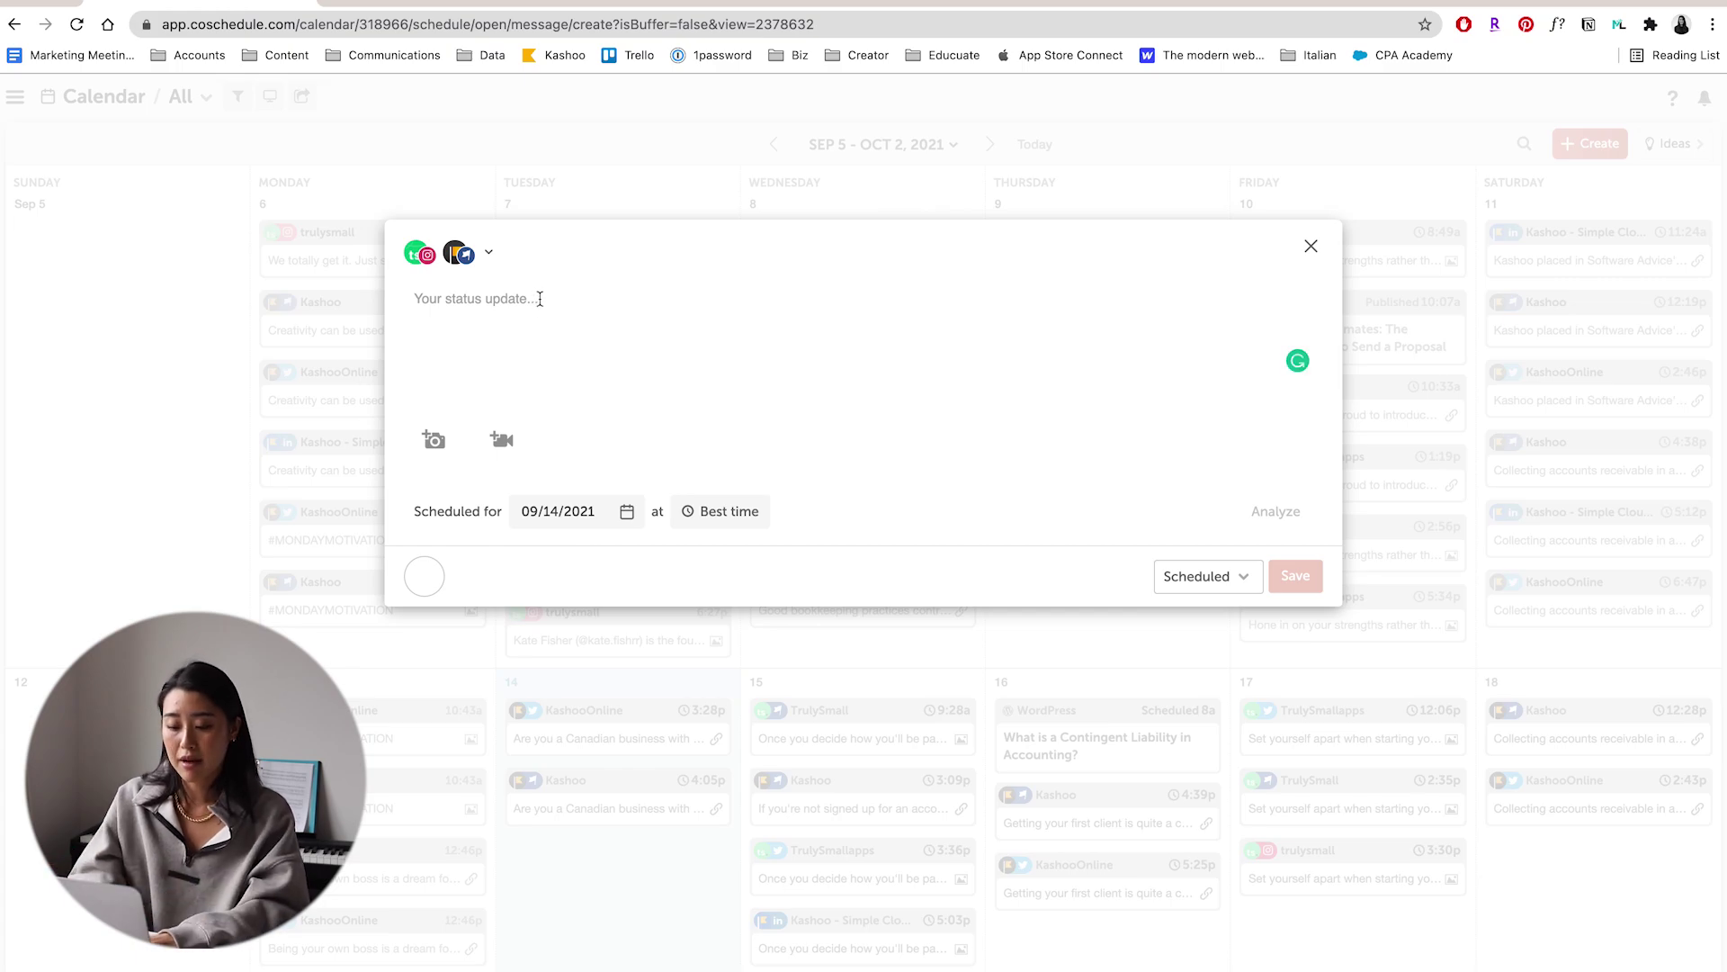
- Write the status 'This is an update!', then close the composer and discard it
type("Update")
key("super+a")
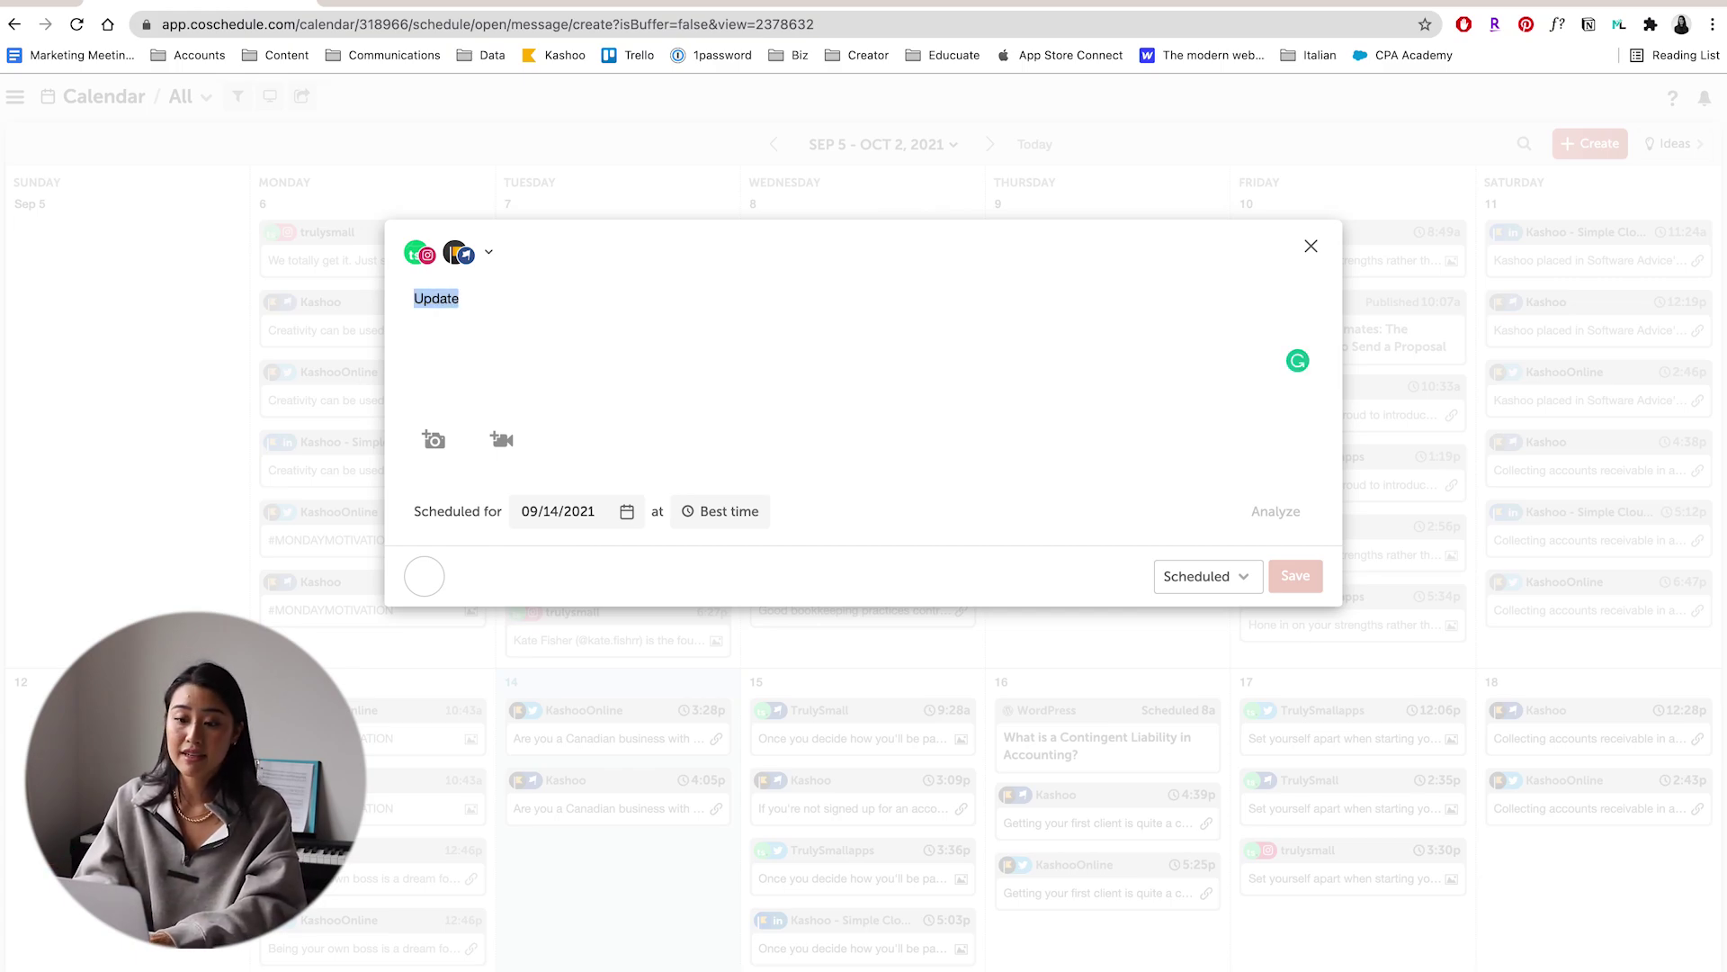
type("This is an update!")
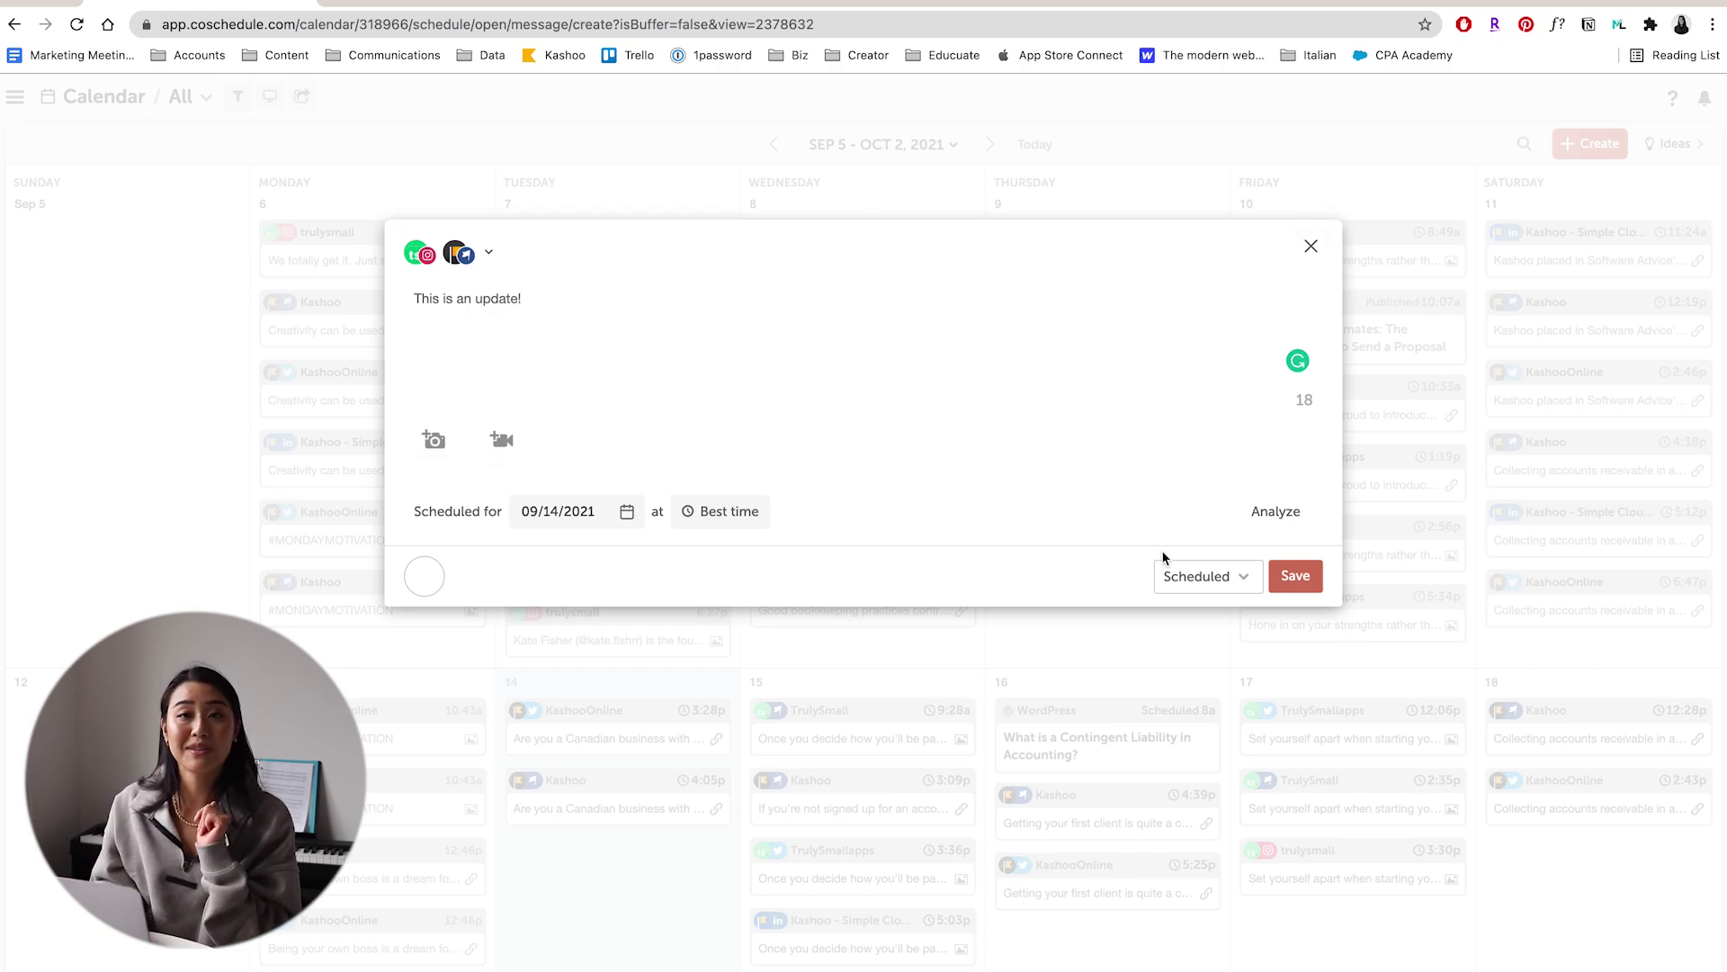
left_click(1310, 248)
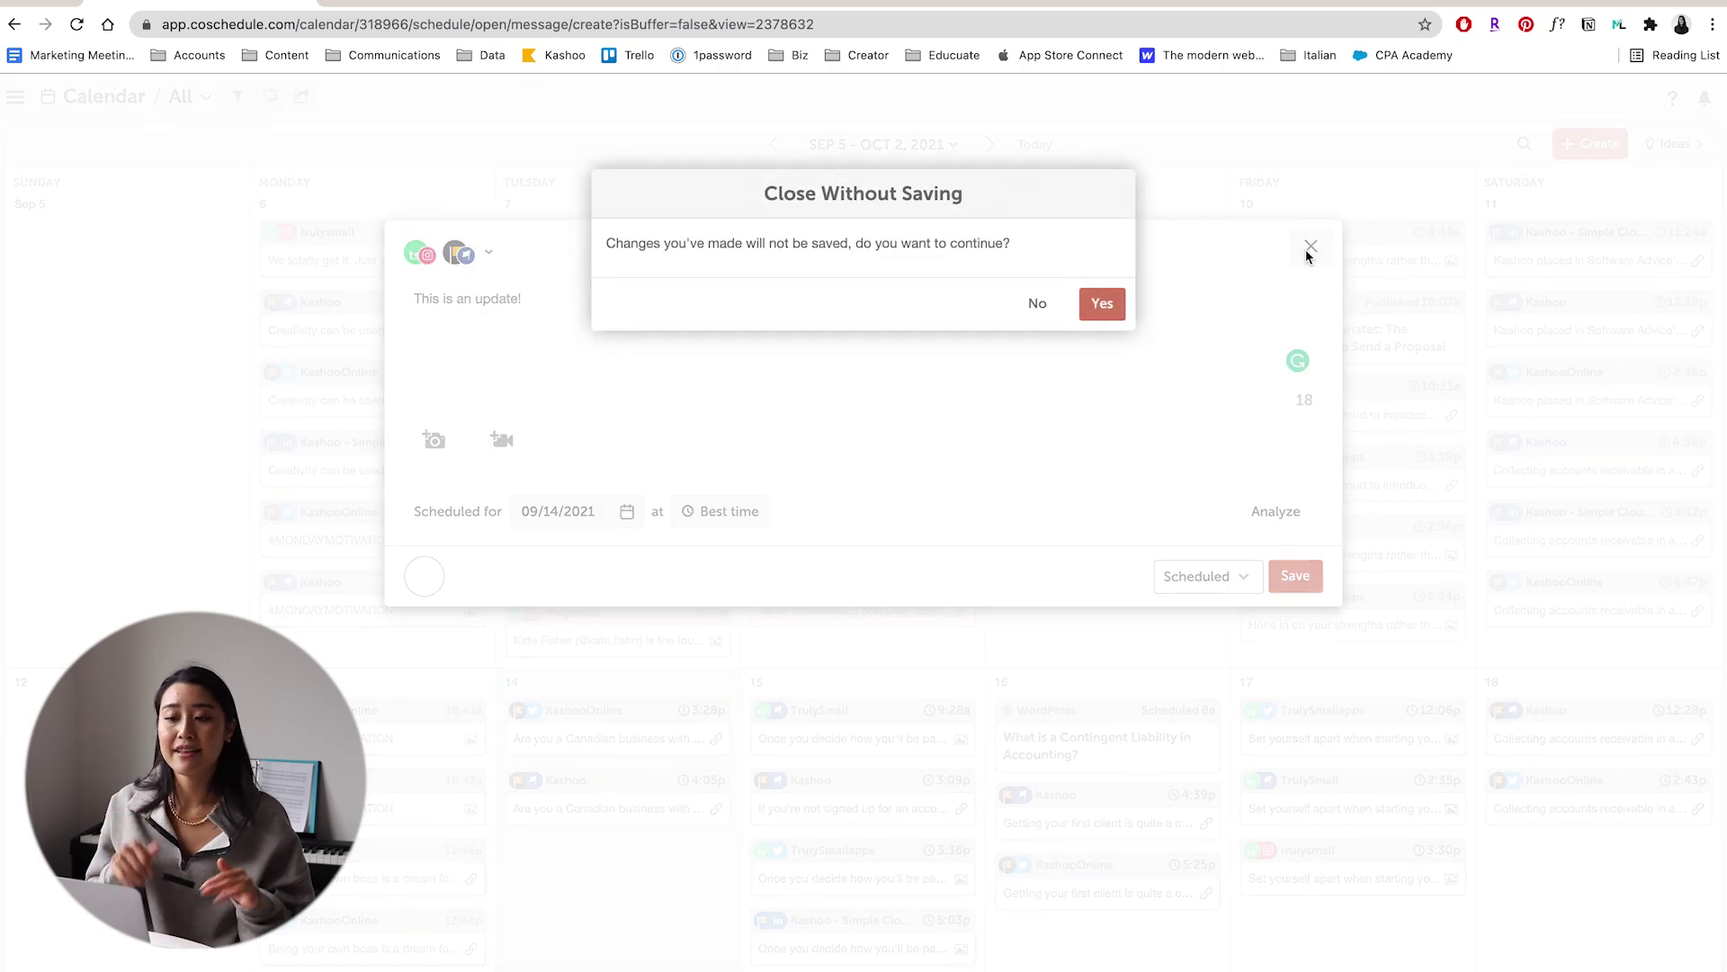
left_click(1101, 303)
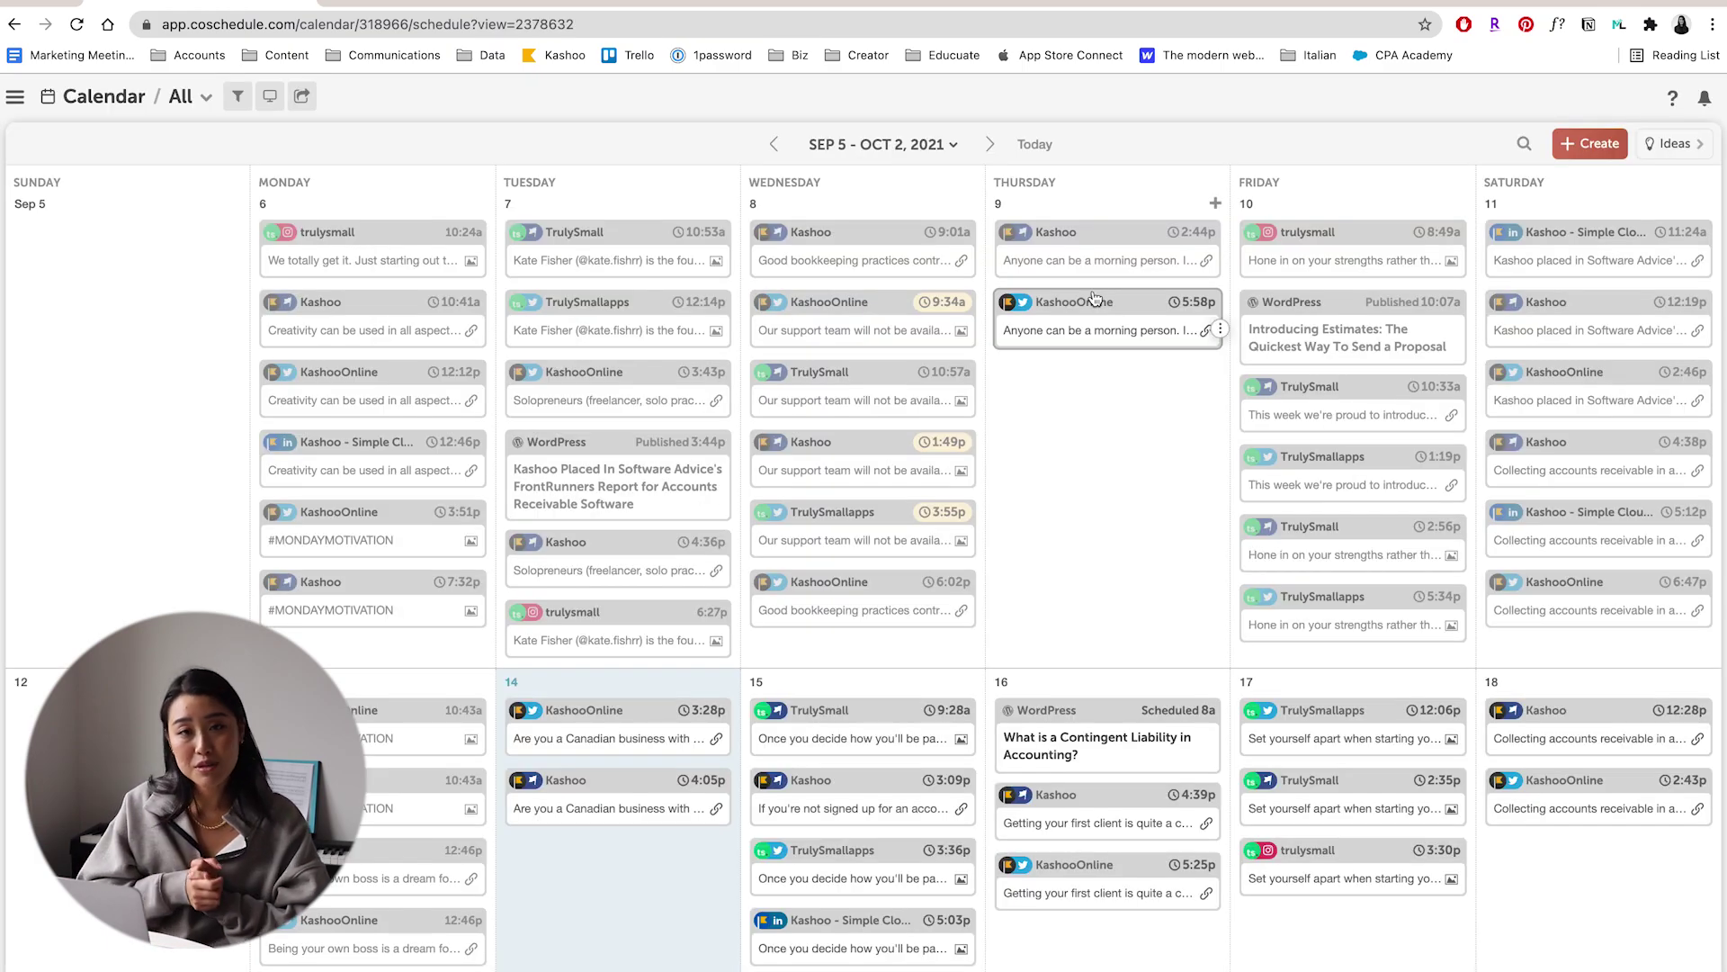
- Return to the CoSchedule Home page and dismiss the completed-milestones notification
scroll(1095, 298, "down", 3)
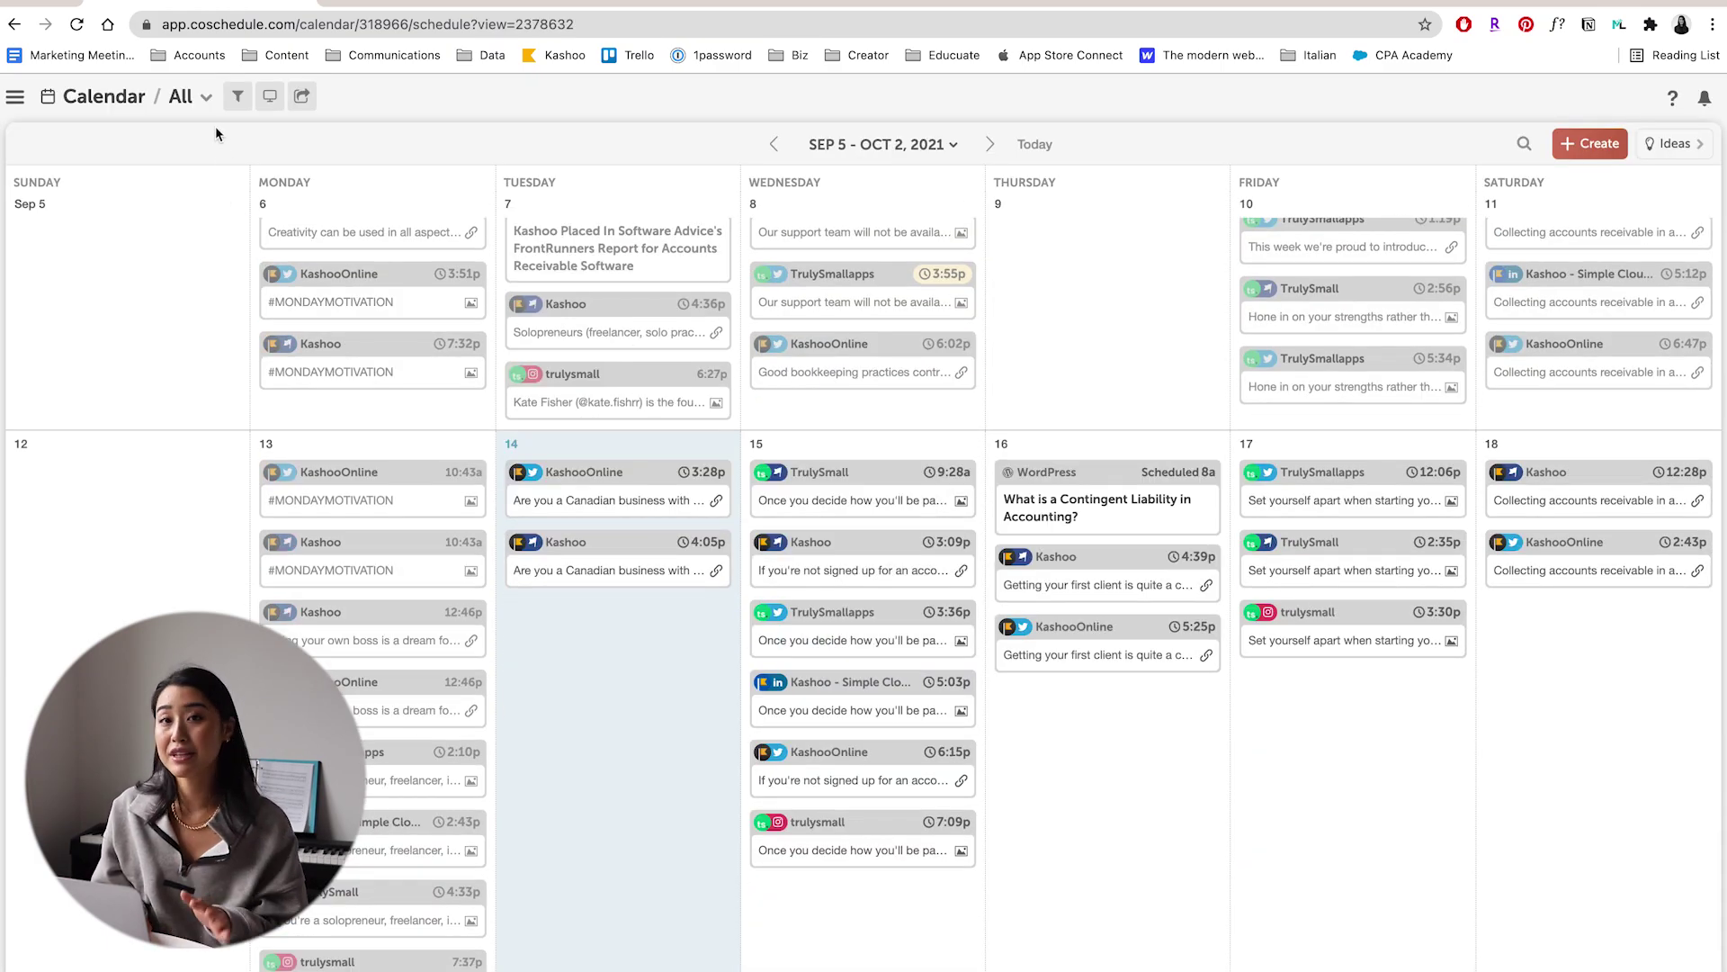
left_click(24, 99)
left_click(56, 153)
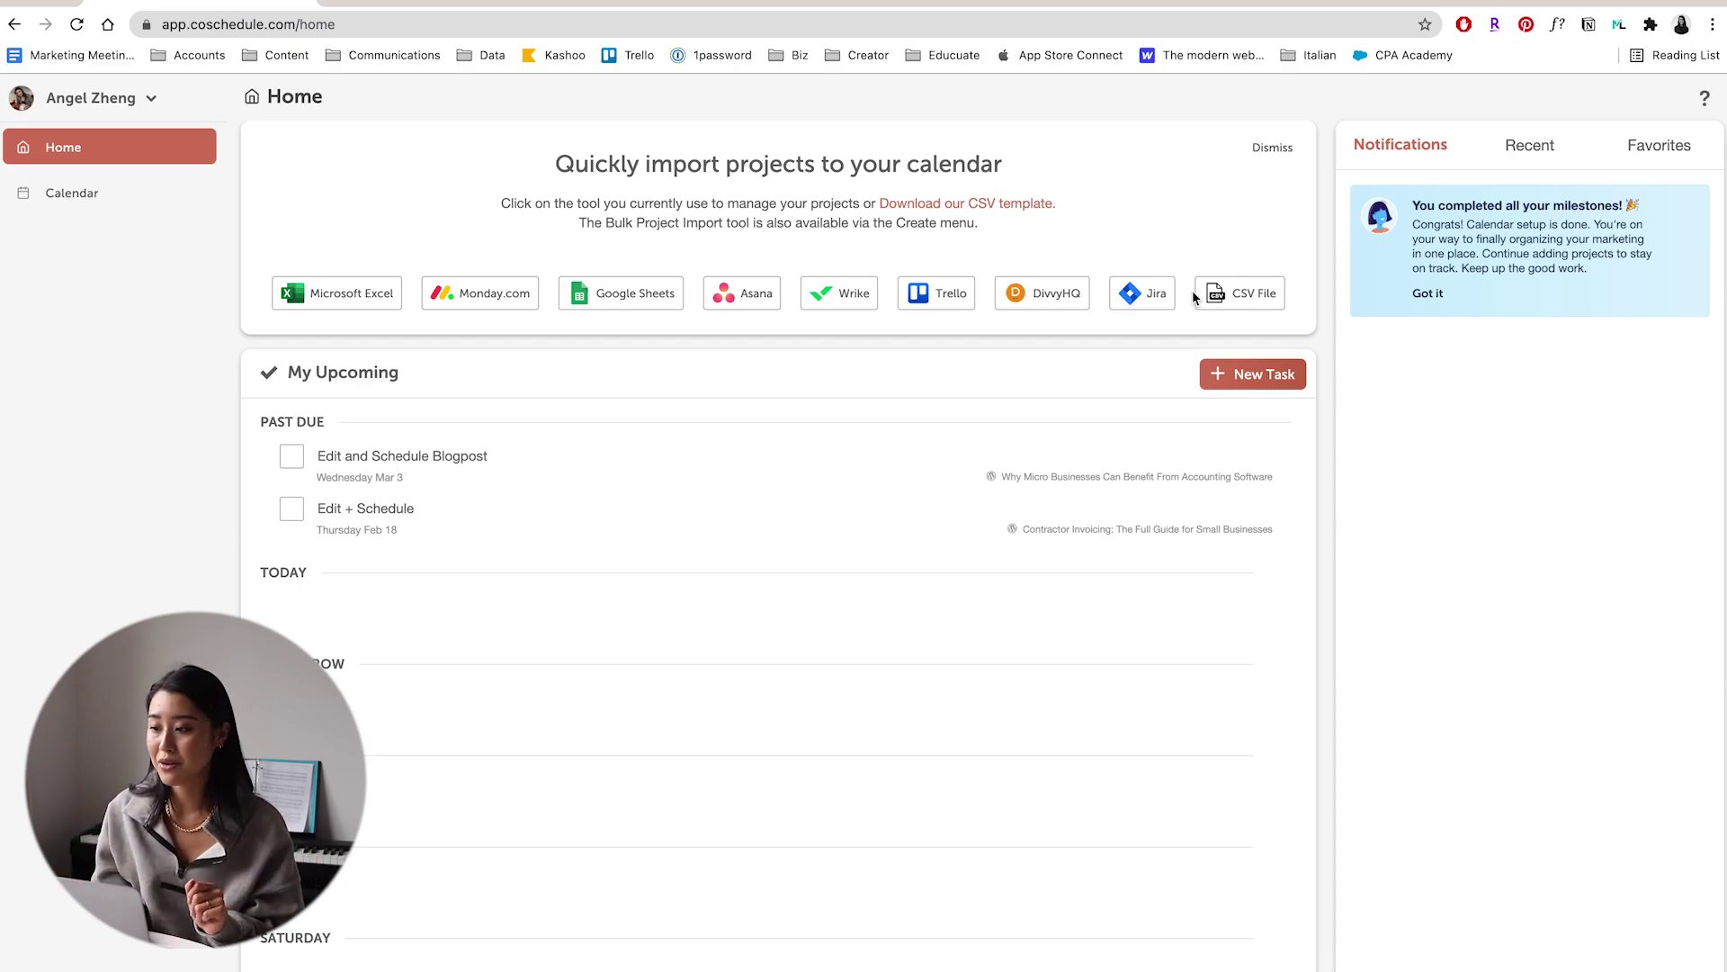
left_click(1459, 232)
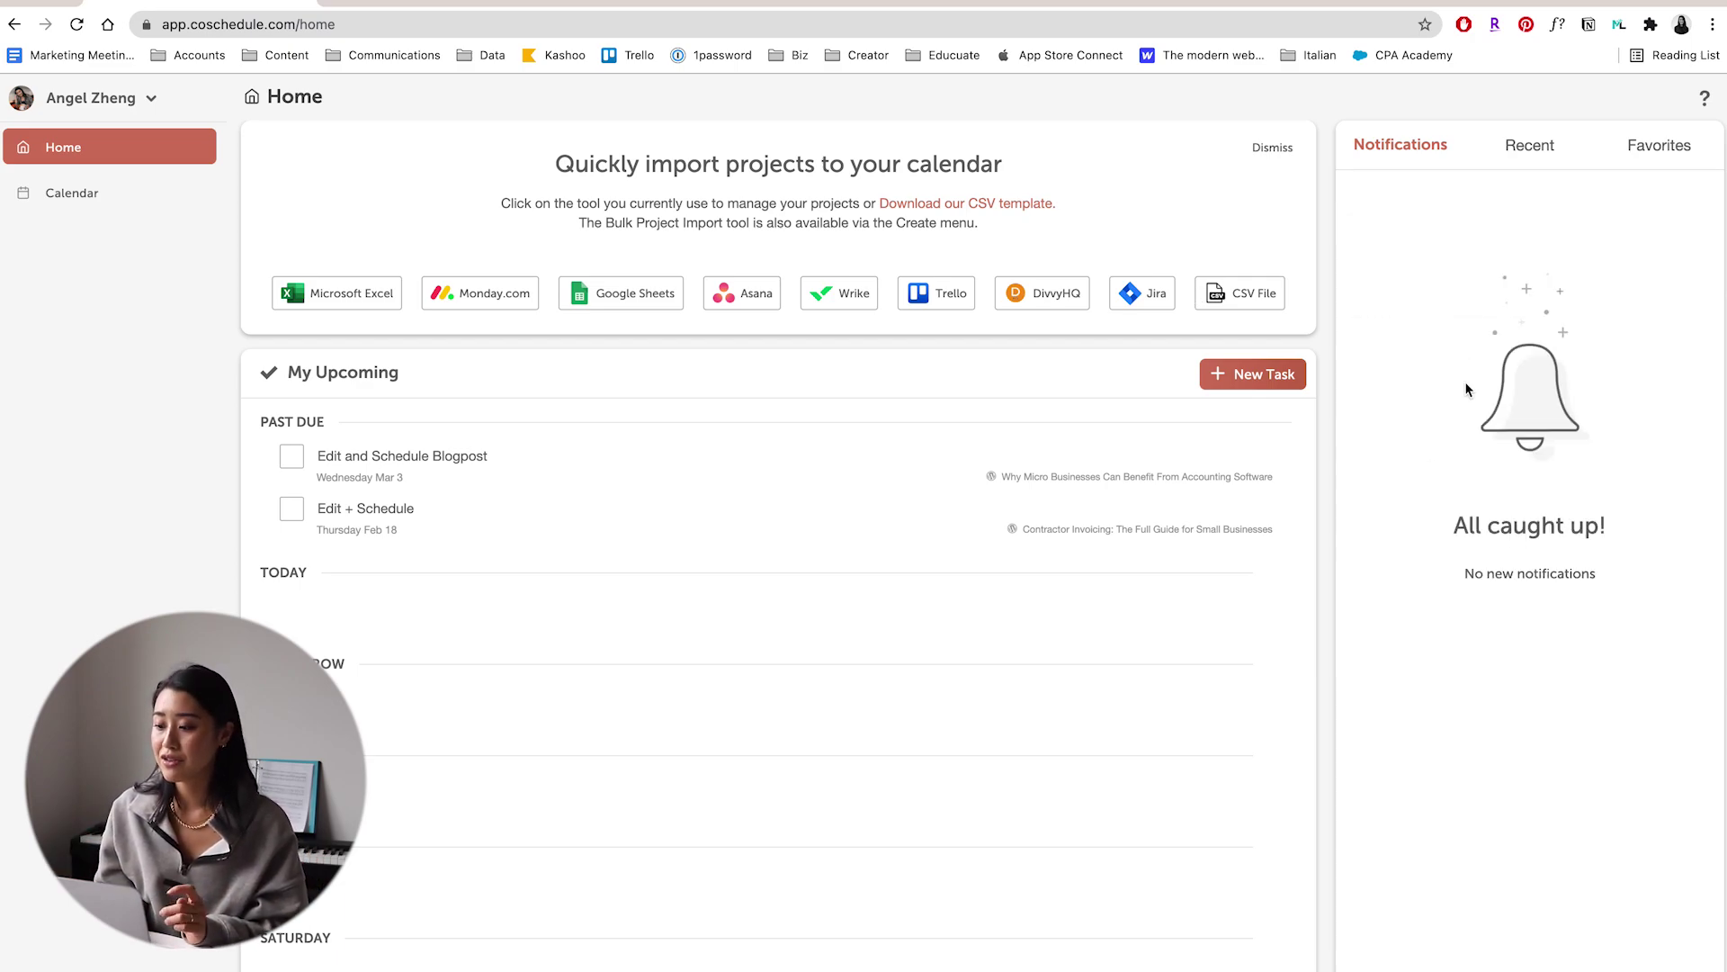
mouse_move(1446, 374)
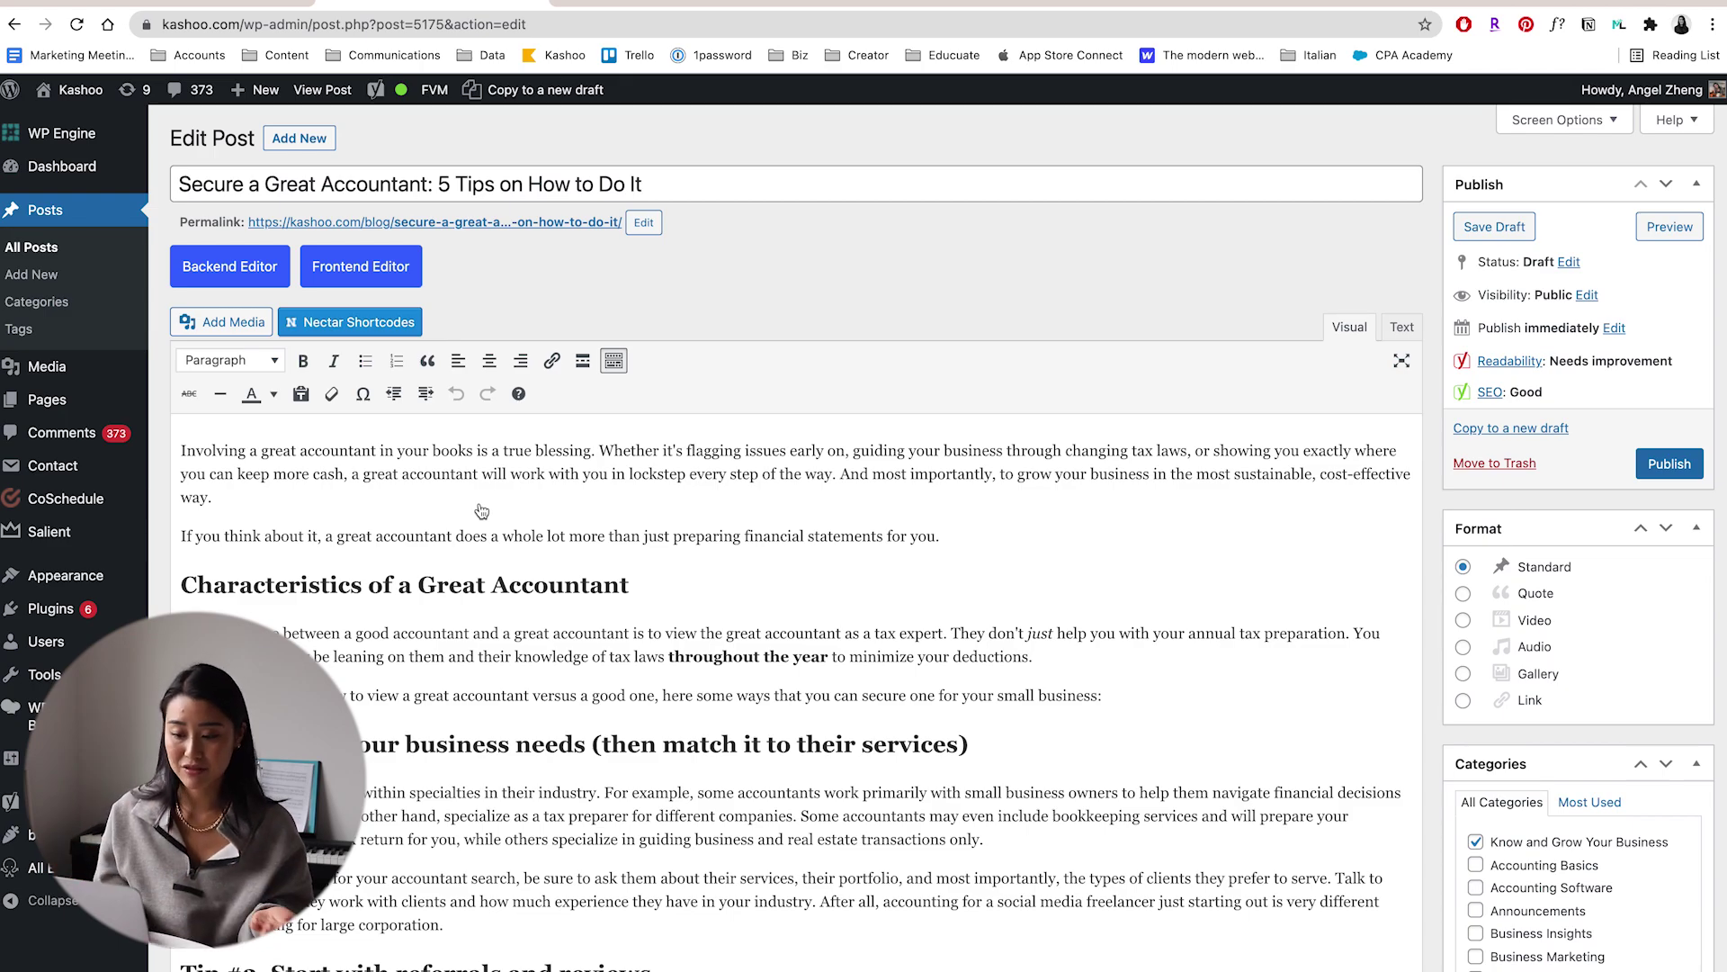
scroll(482, 510, "down", 20)
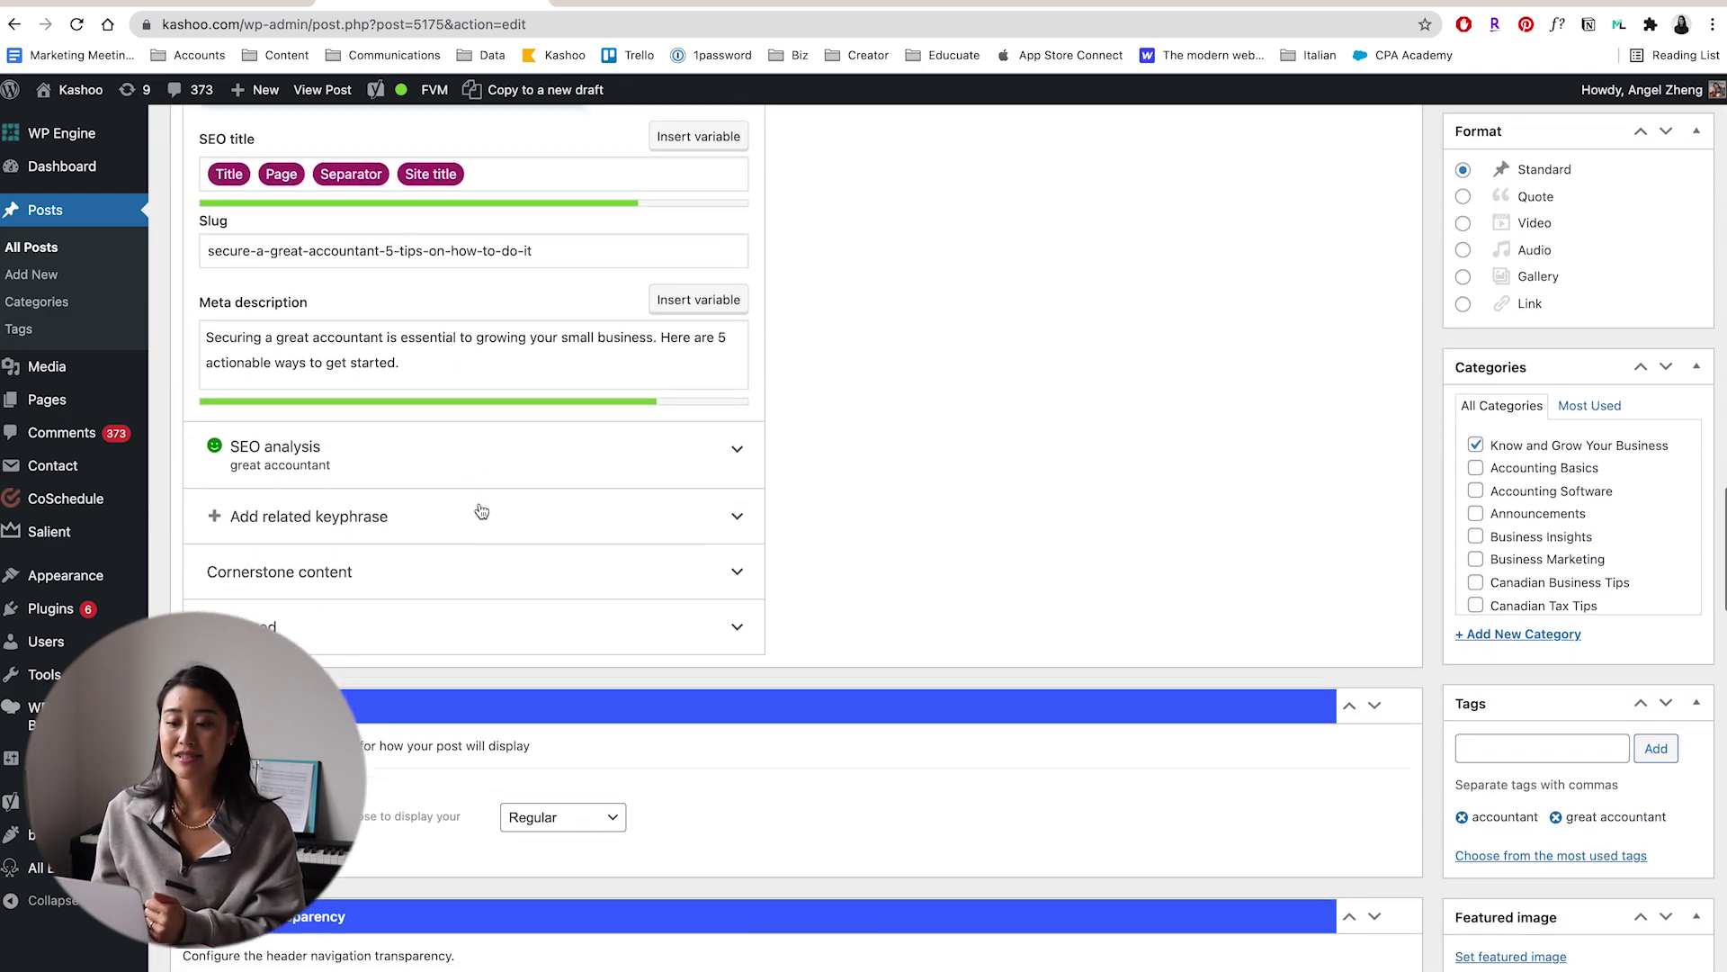
scroll(481, 510, "down", 20)
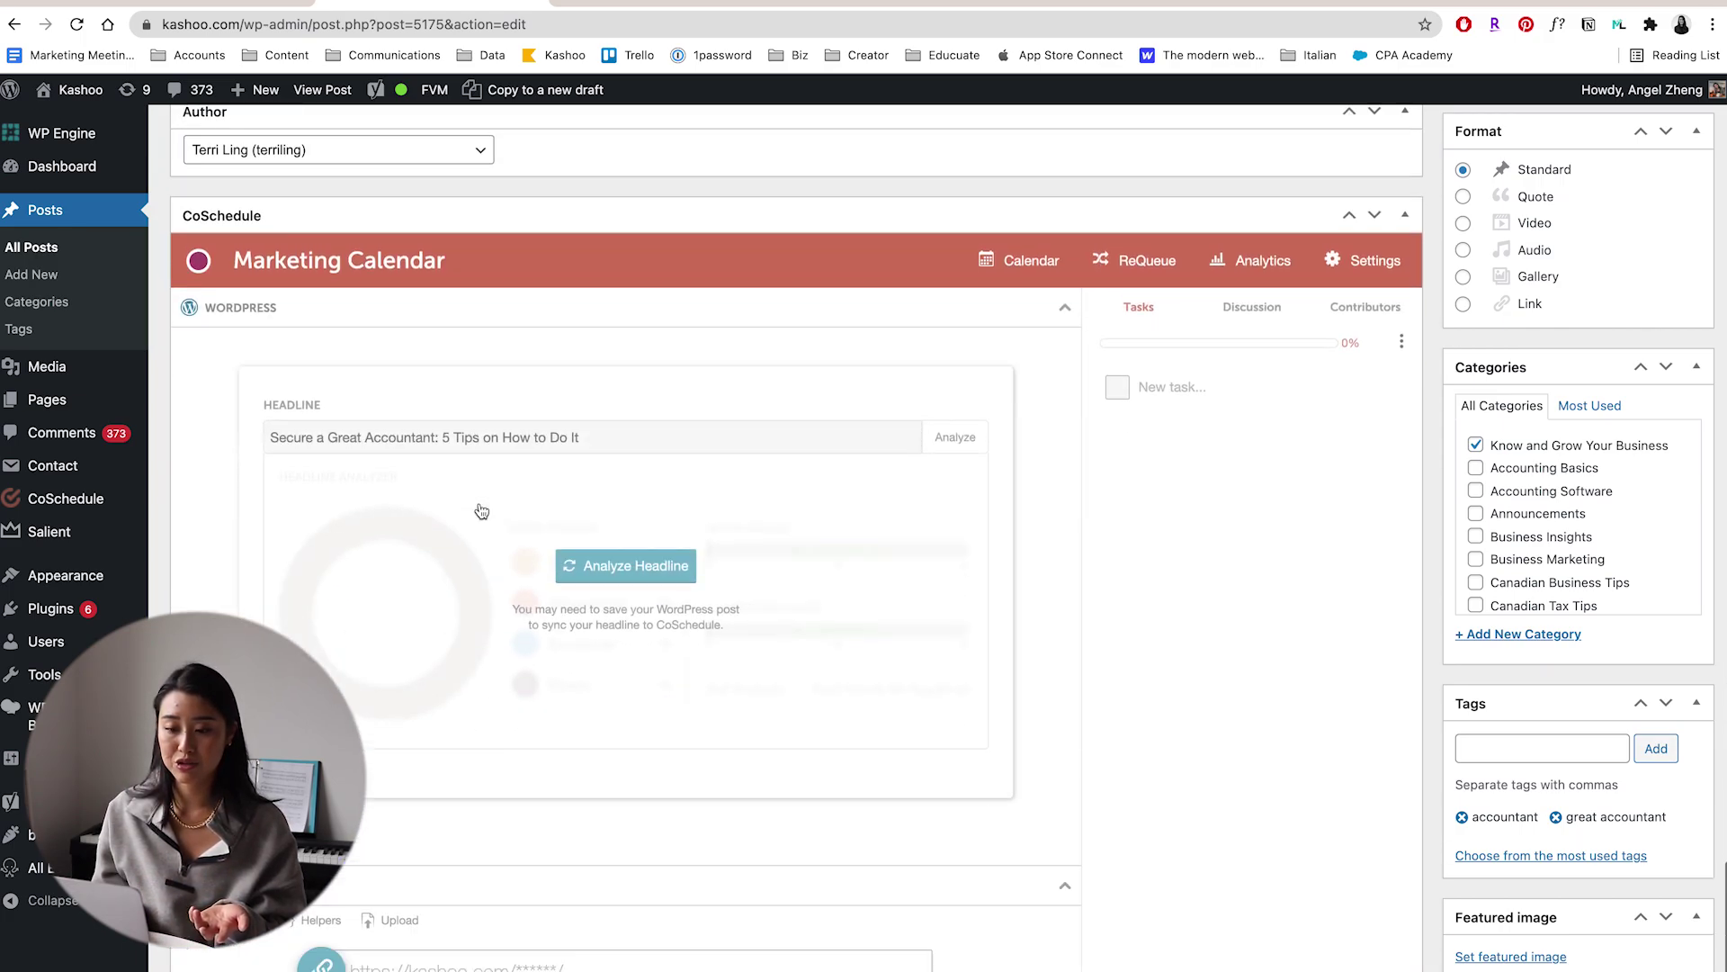
scroll(481, 510, "down", 5)
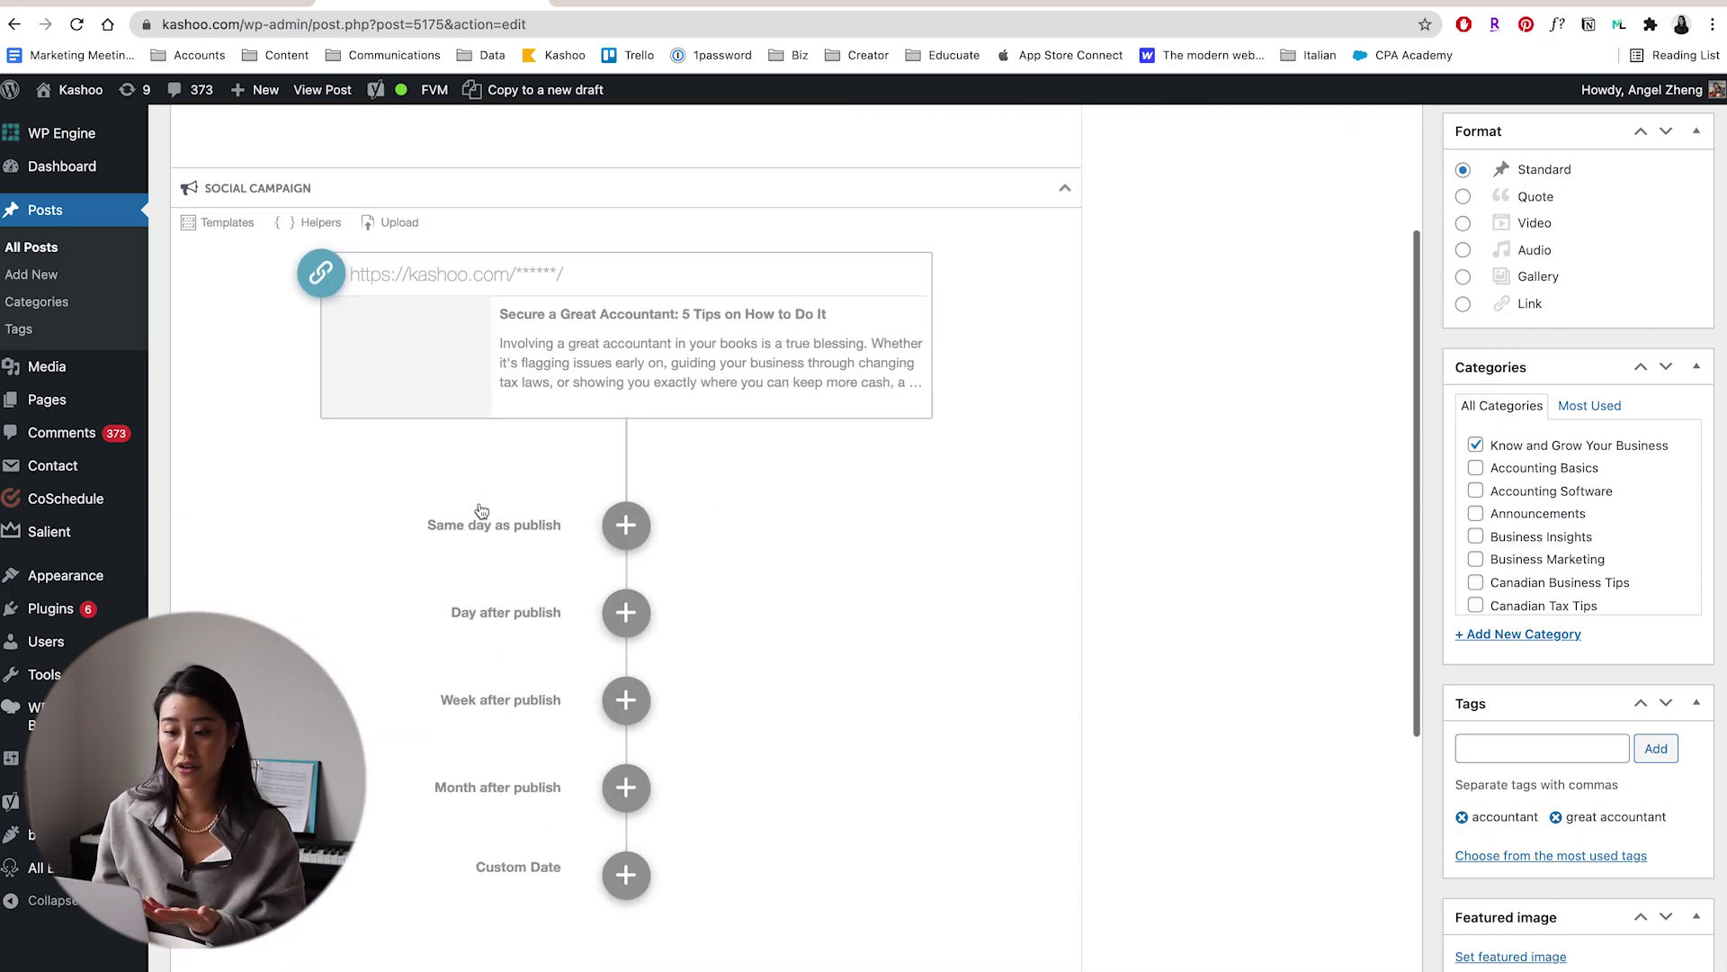
scroll(482, 510, "up", 2)
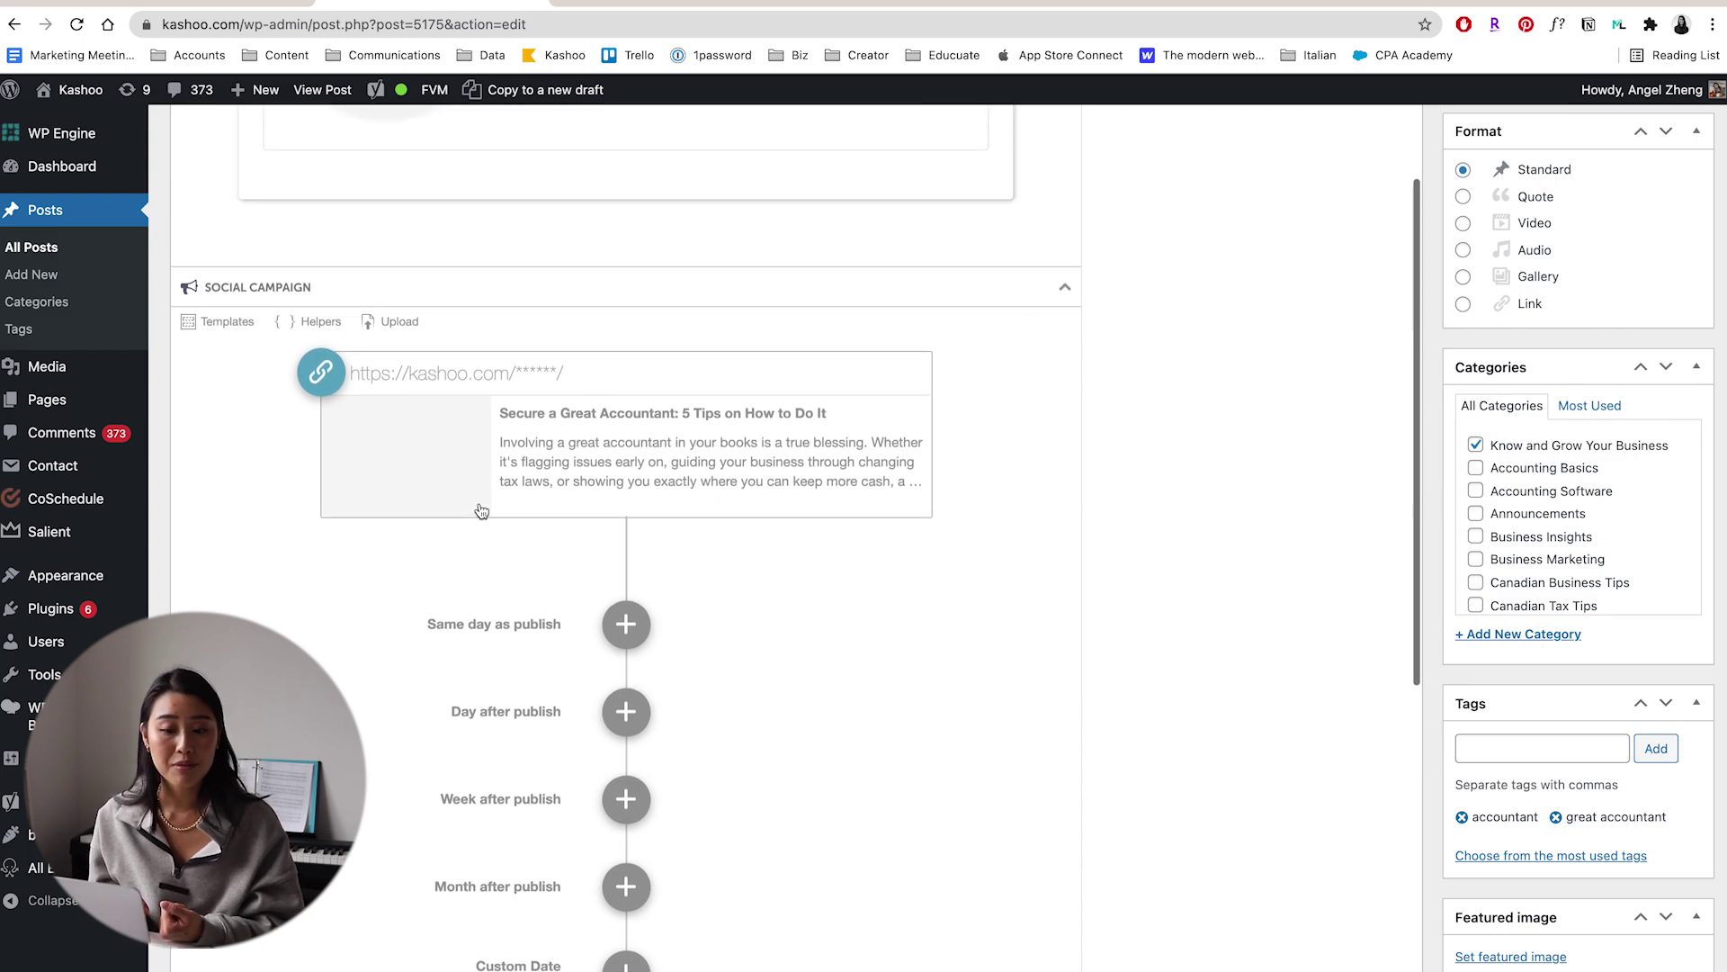
scroll(481, 510, "down", 2)
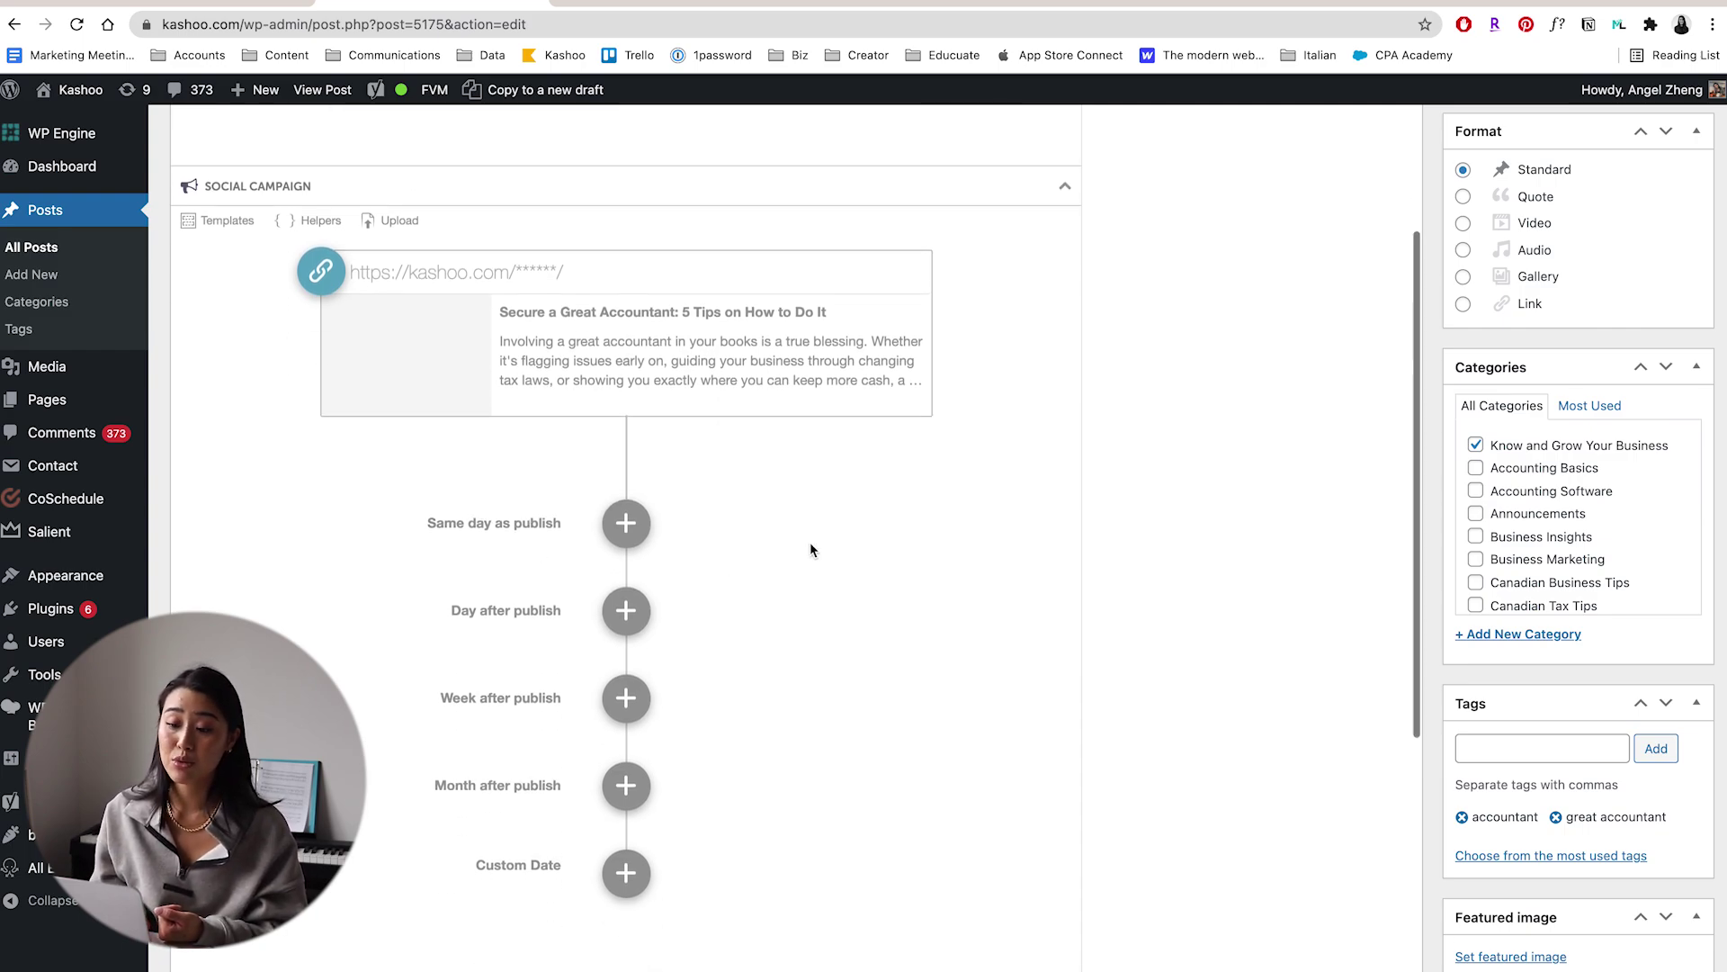
scroll(809, 542, "up", 1)
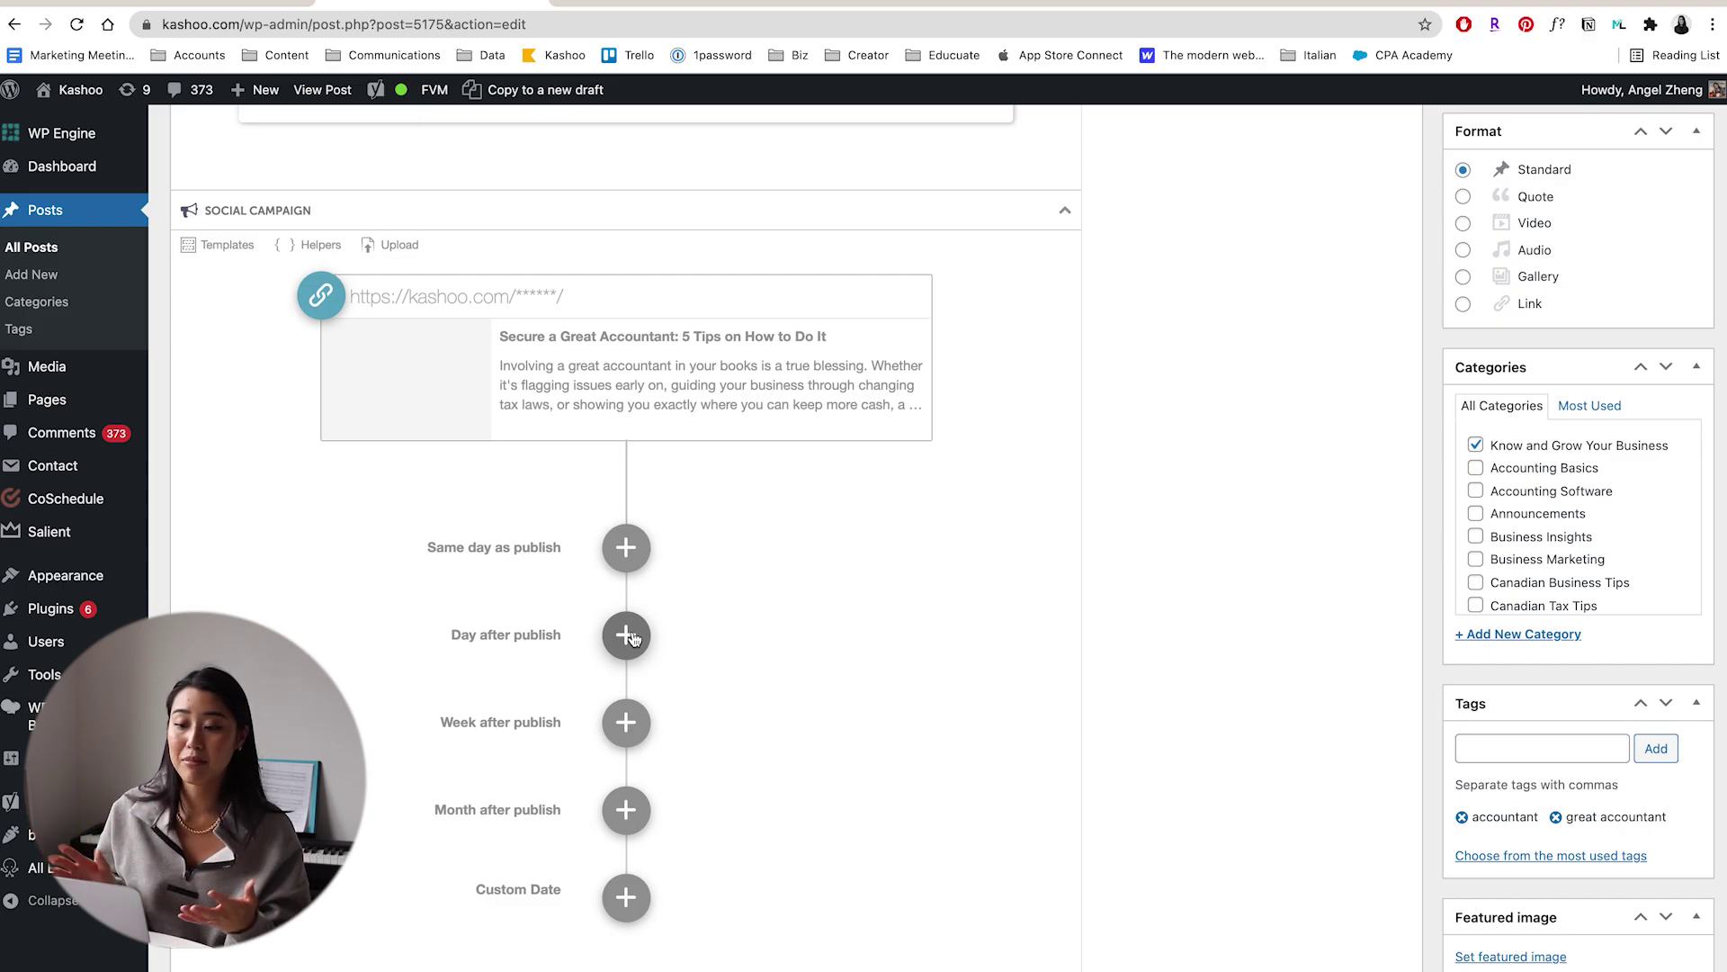
scroll(633, 637, "up", 20)
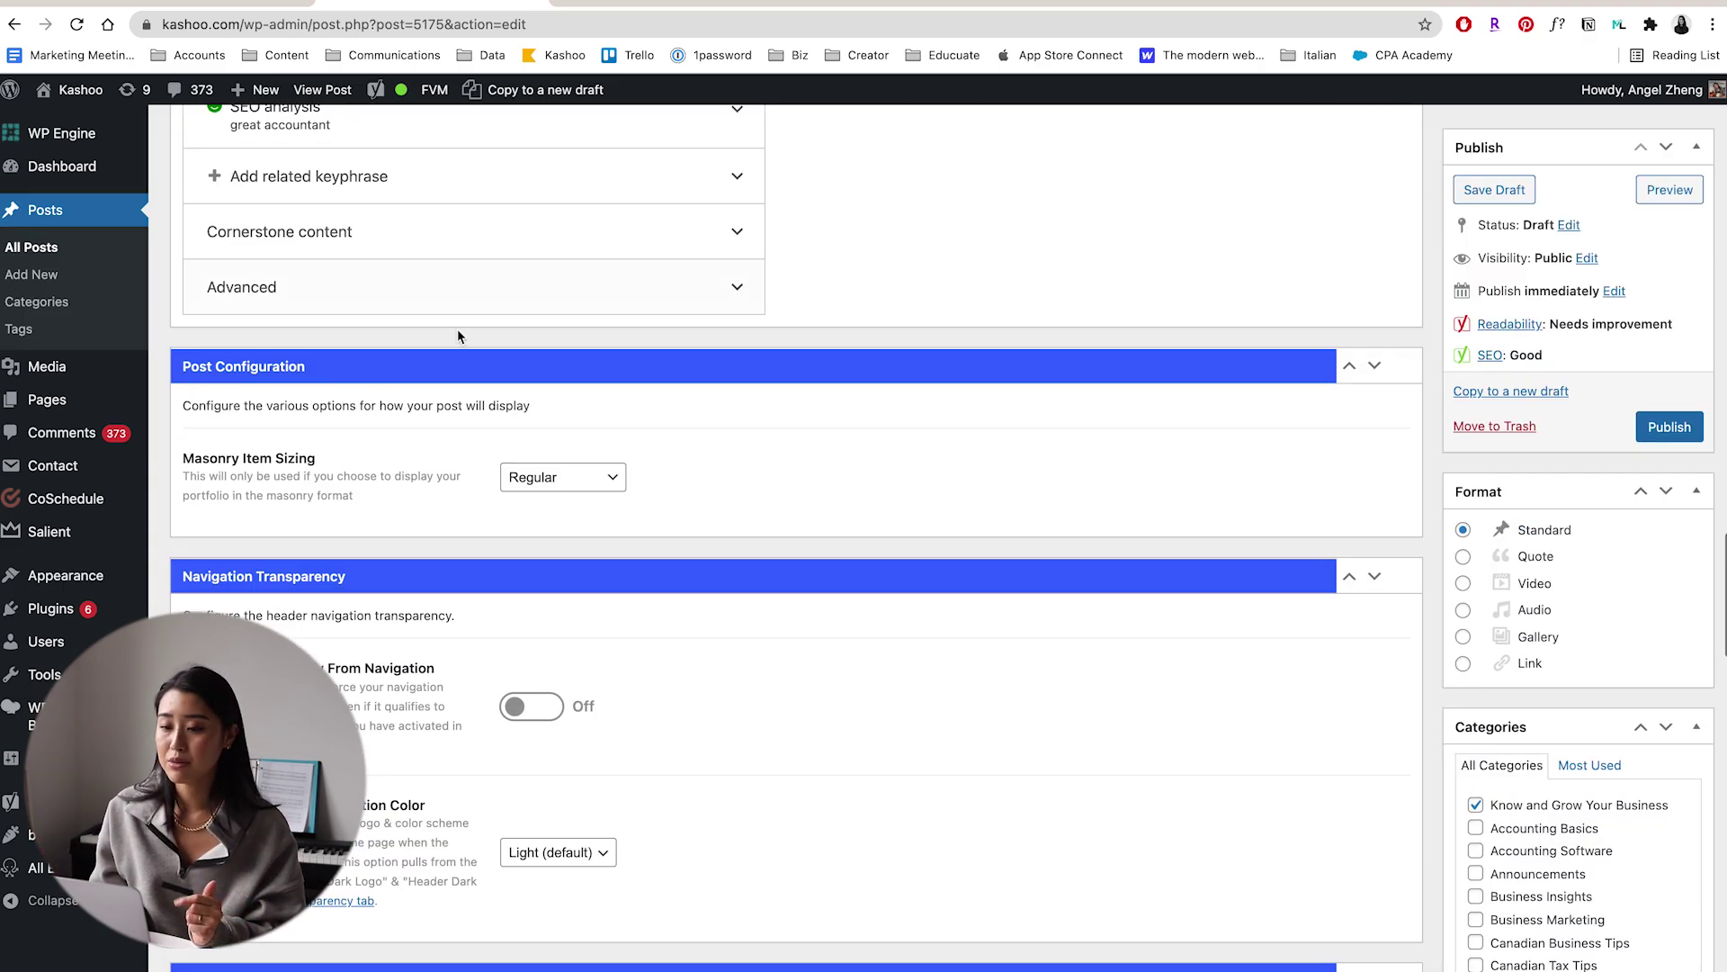
scroll(457, 330, "up", 10)
scroll(457, 327, "down", 20)
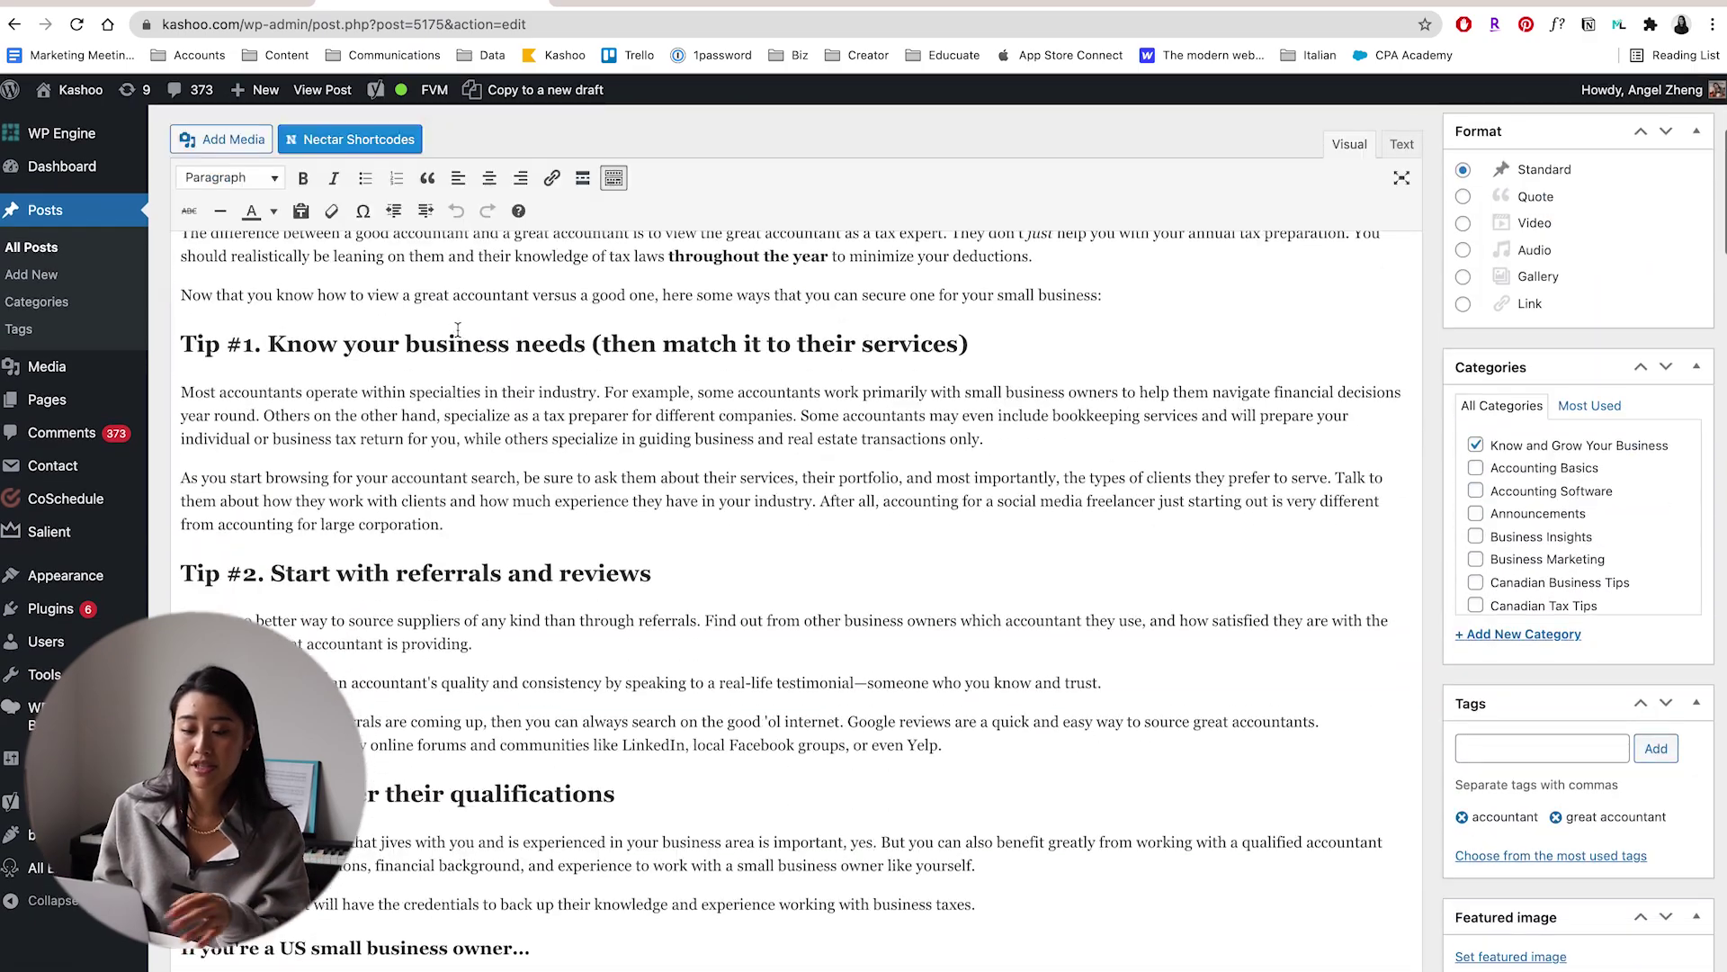
scroll(459, 337, "down", 15)
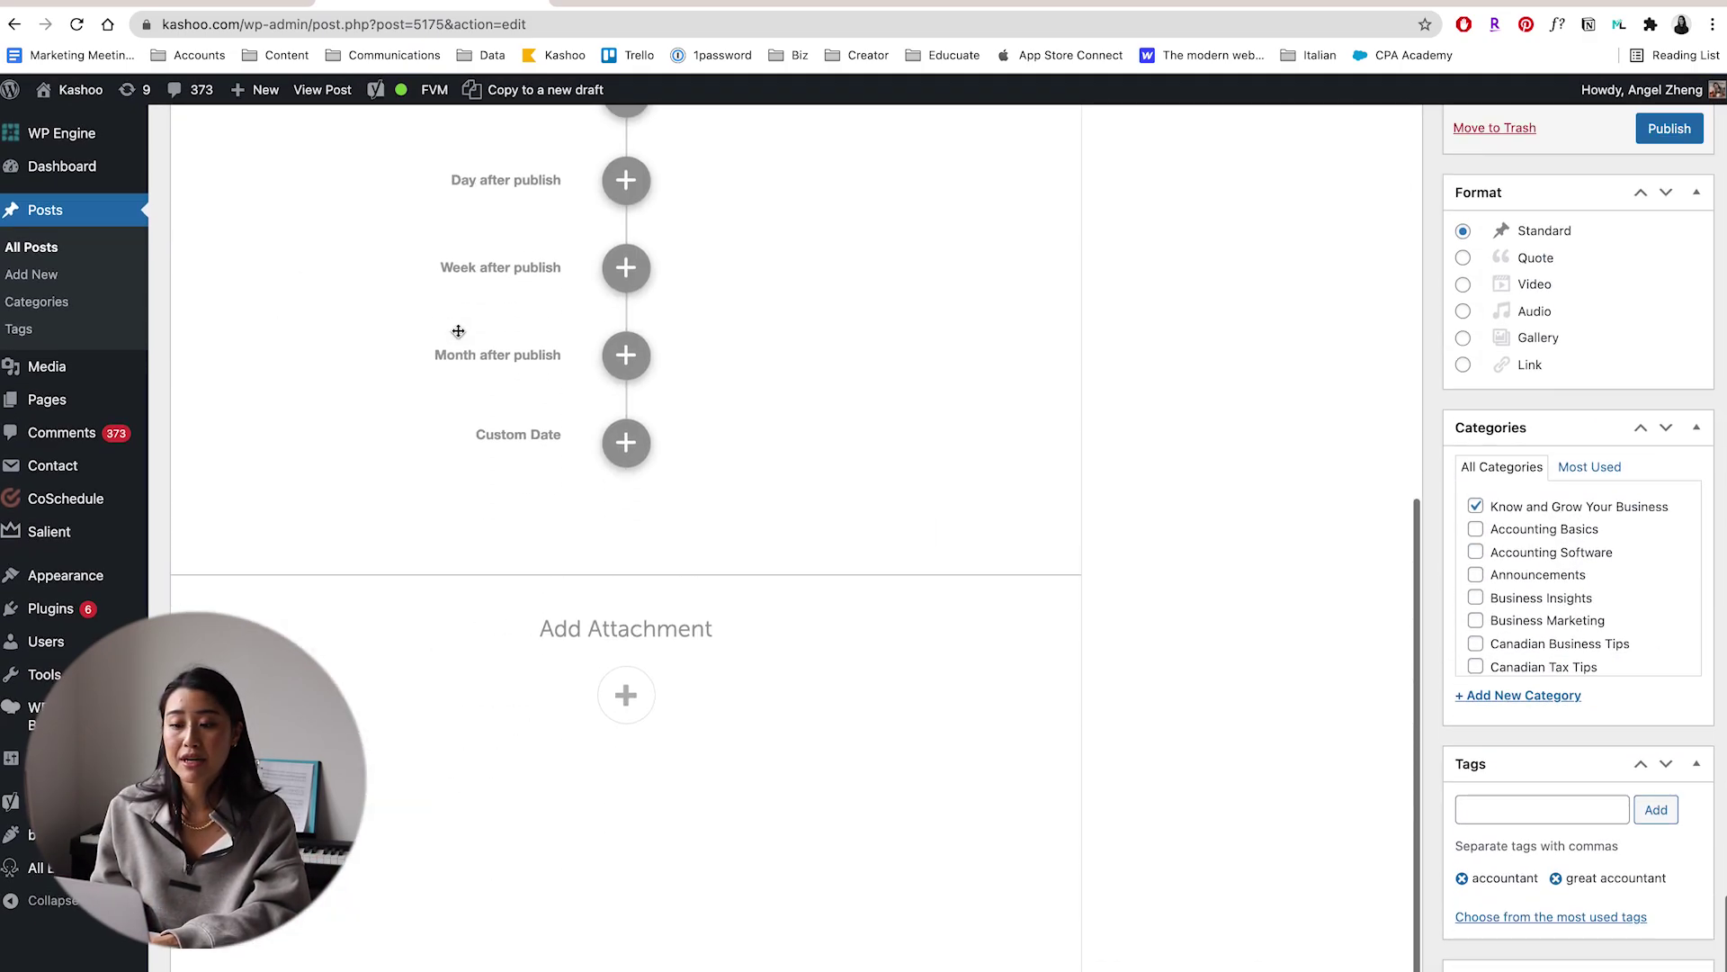
scroll(457, 335, "up", 10)
scroll(458, 335, "down", 5)
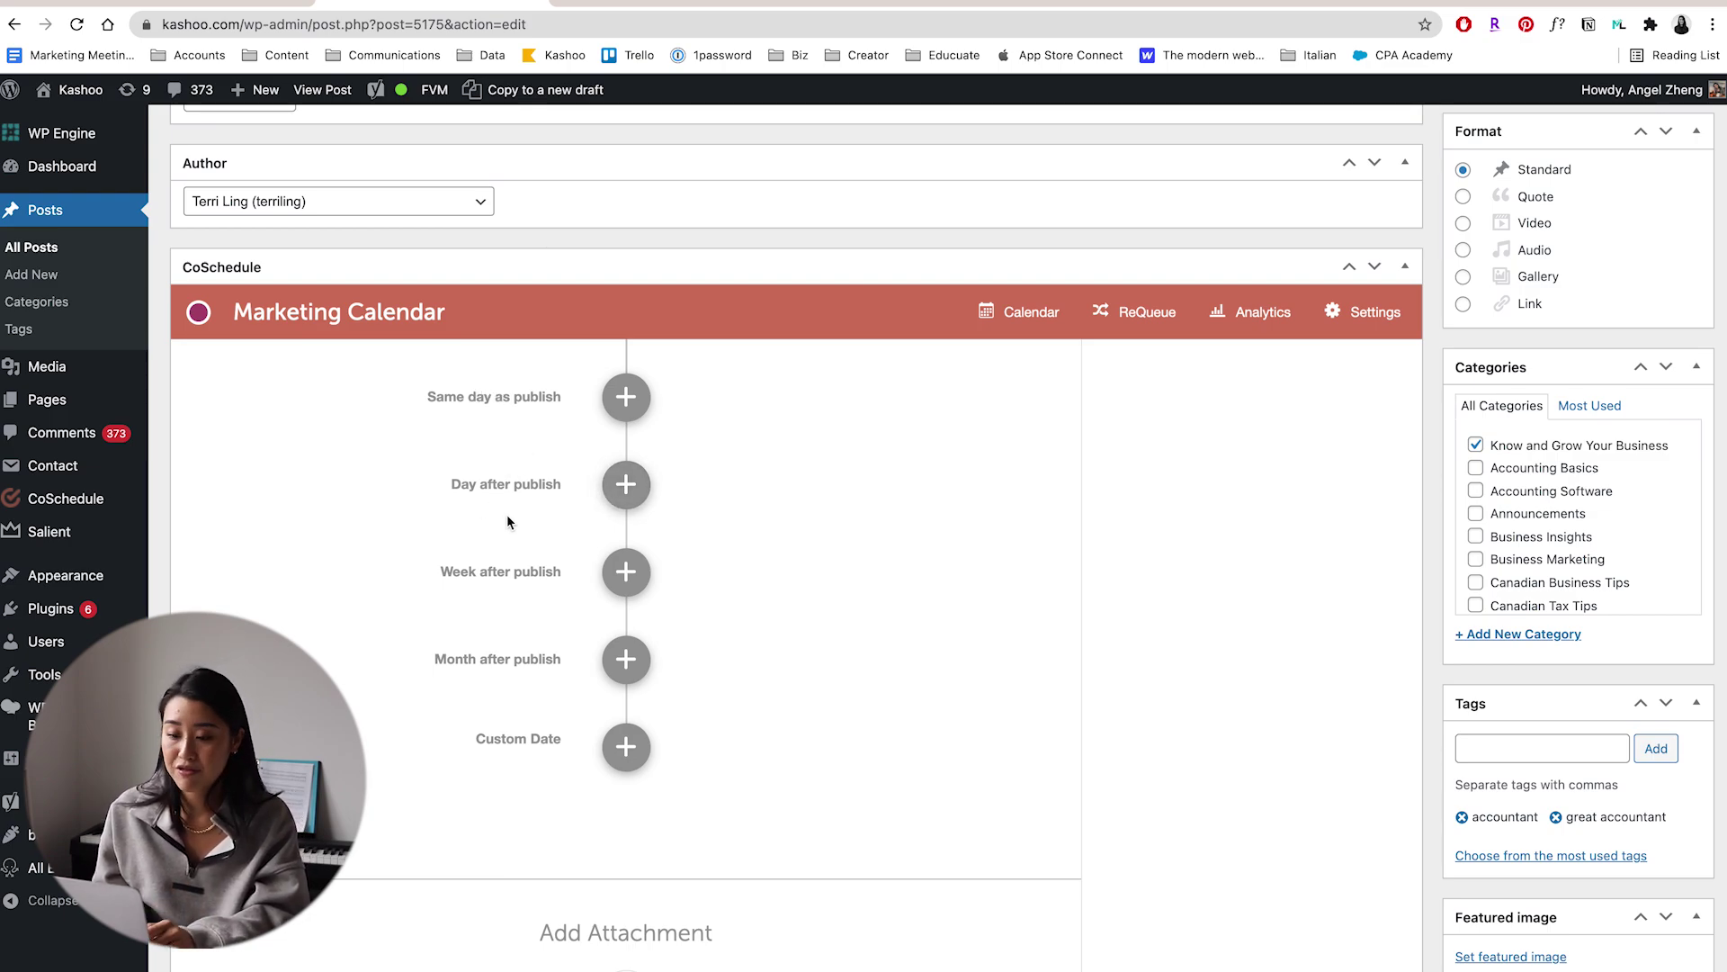
- Add a day-after-publish message beginning 'This is our newest blogpost on the Kash is King blog!'
left_click(612, 506)
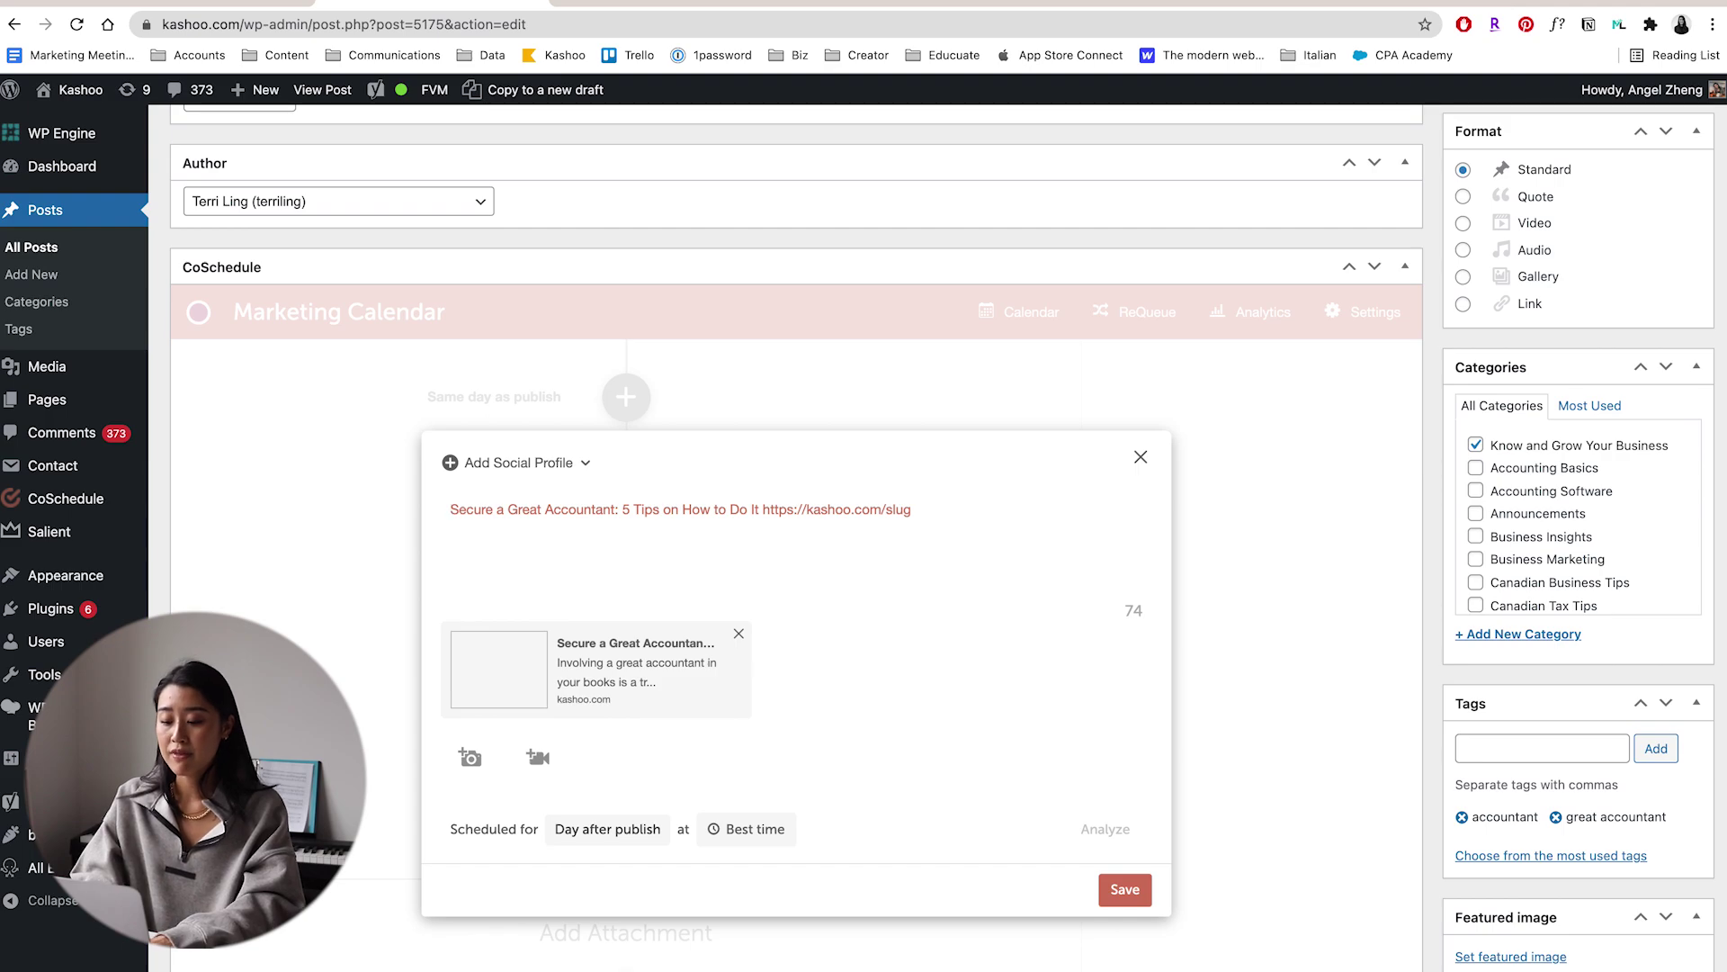
type("This is our newest ")
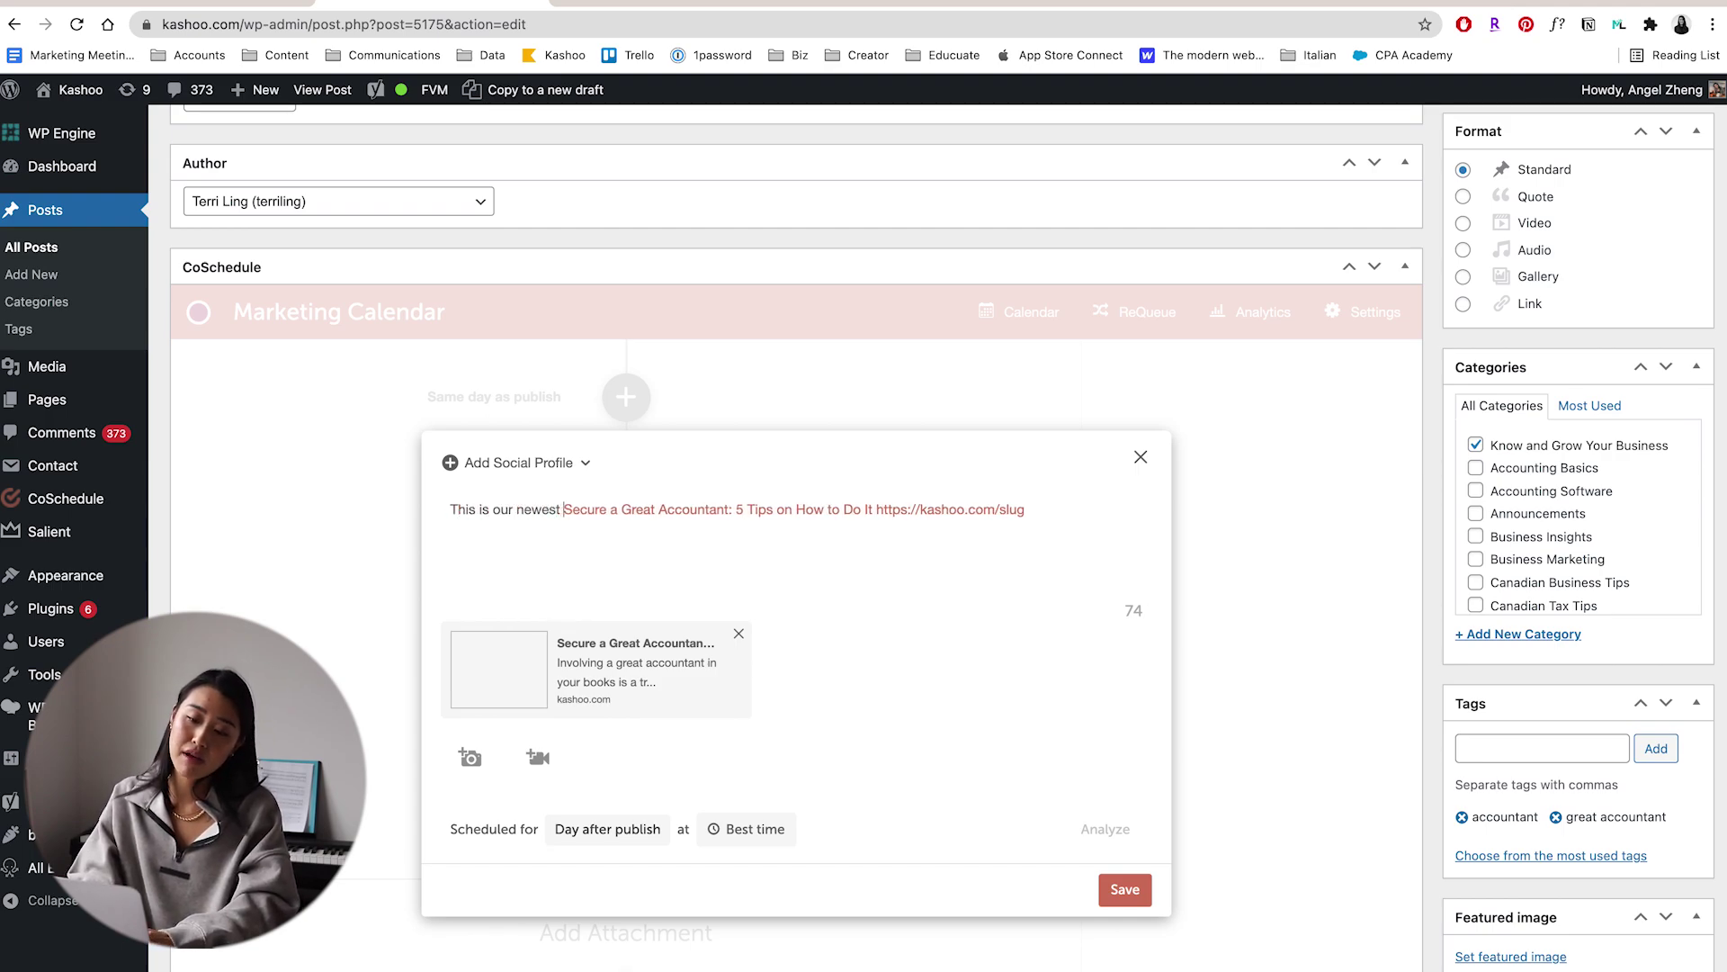
type("blogpost oin")
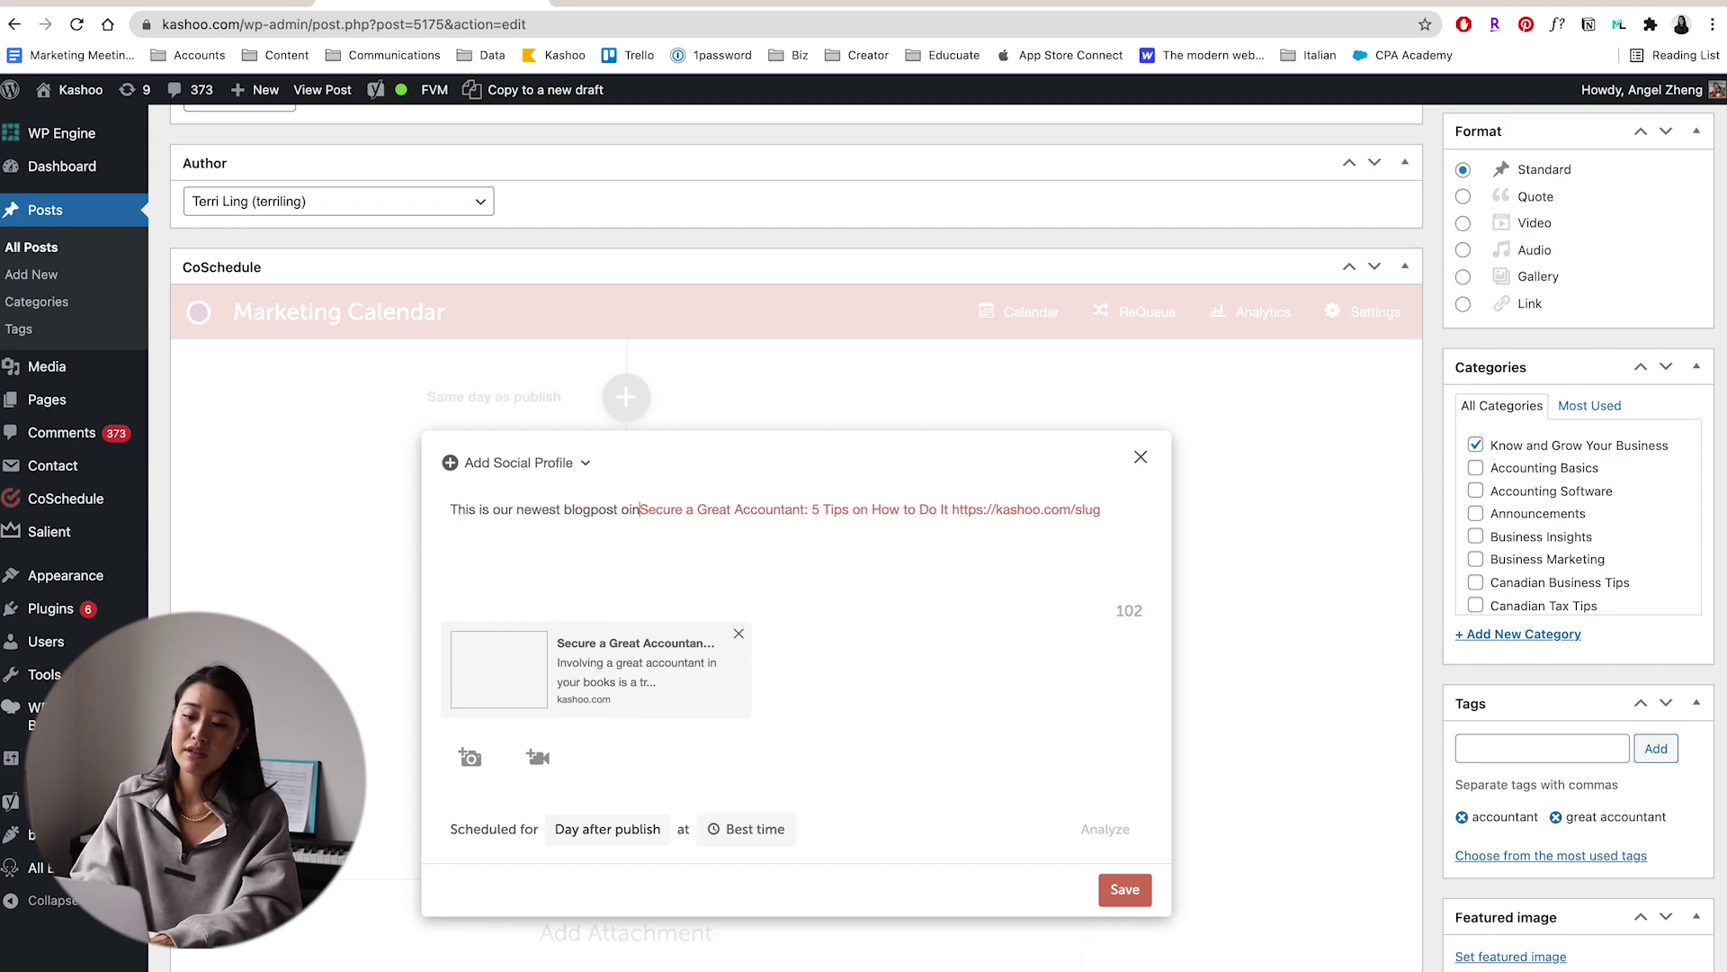
key("BackSpace")
key("BackSpace")
type("n the Kash is")
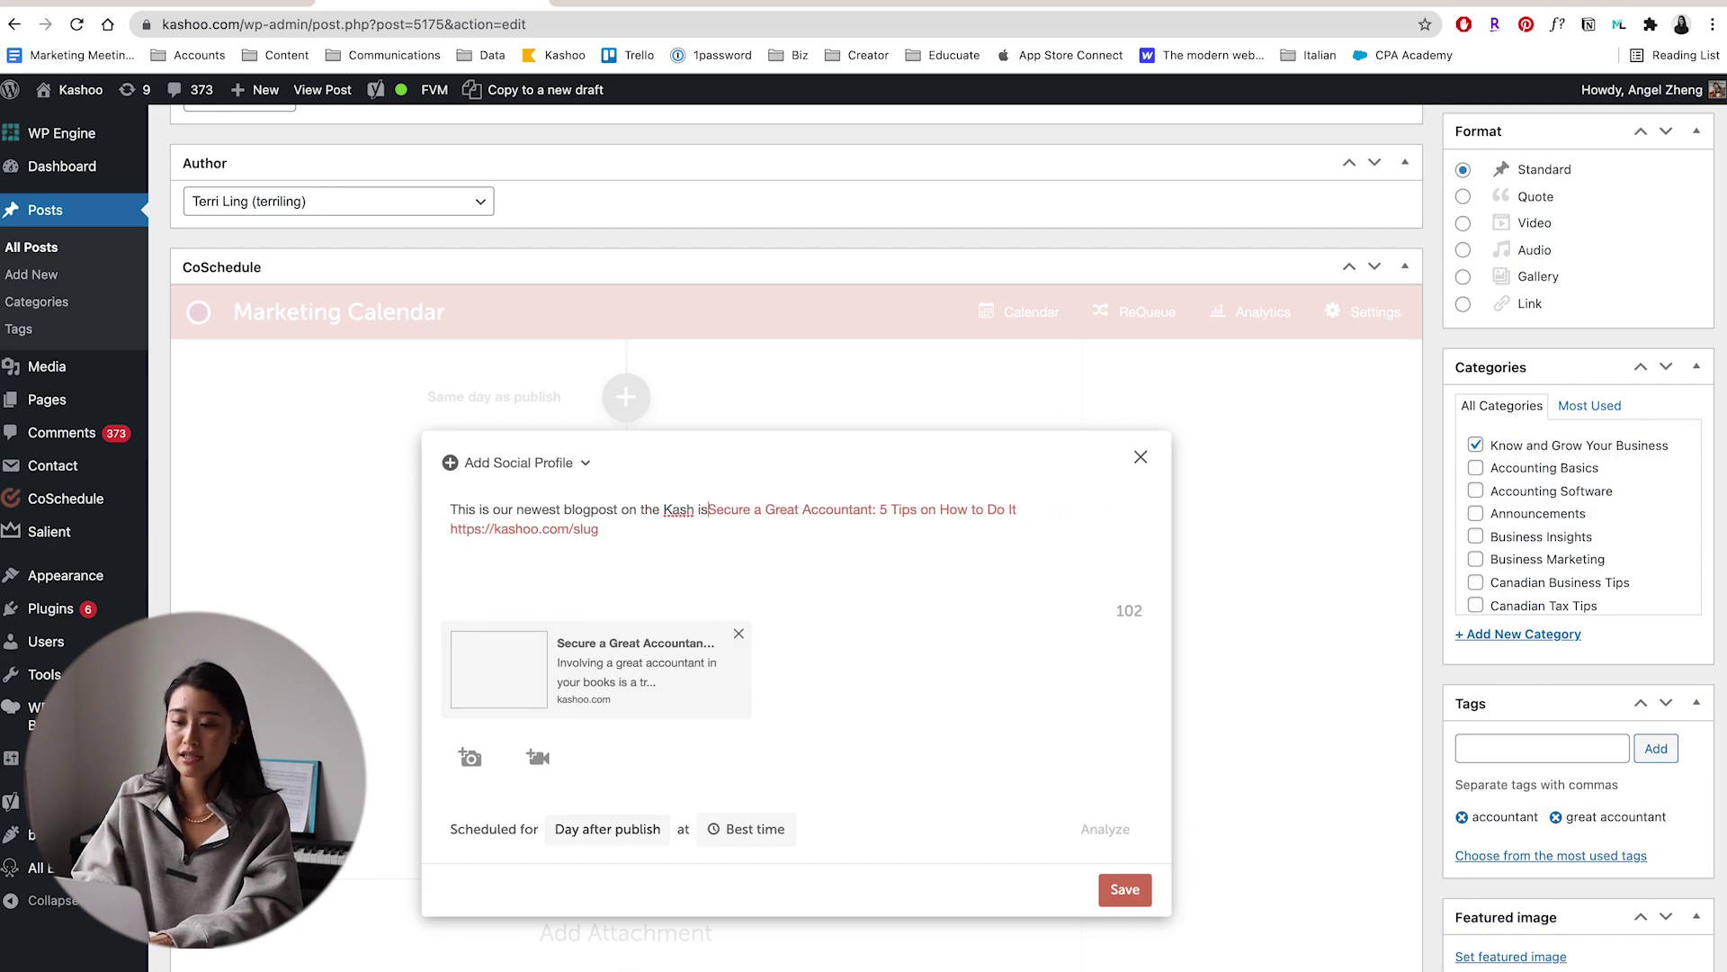
type(" King blog!")
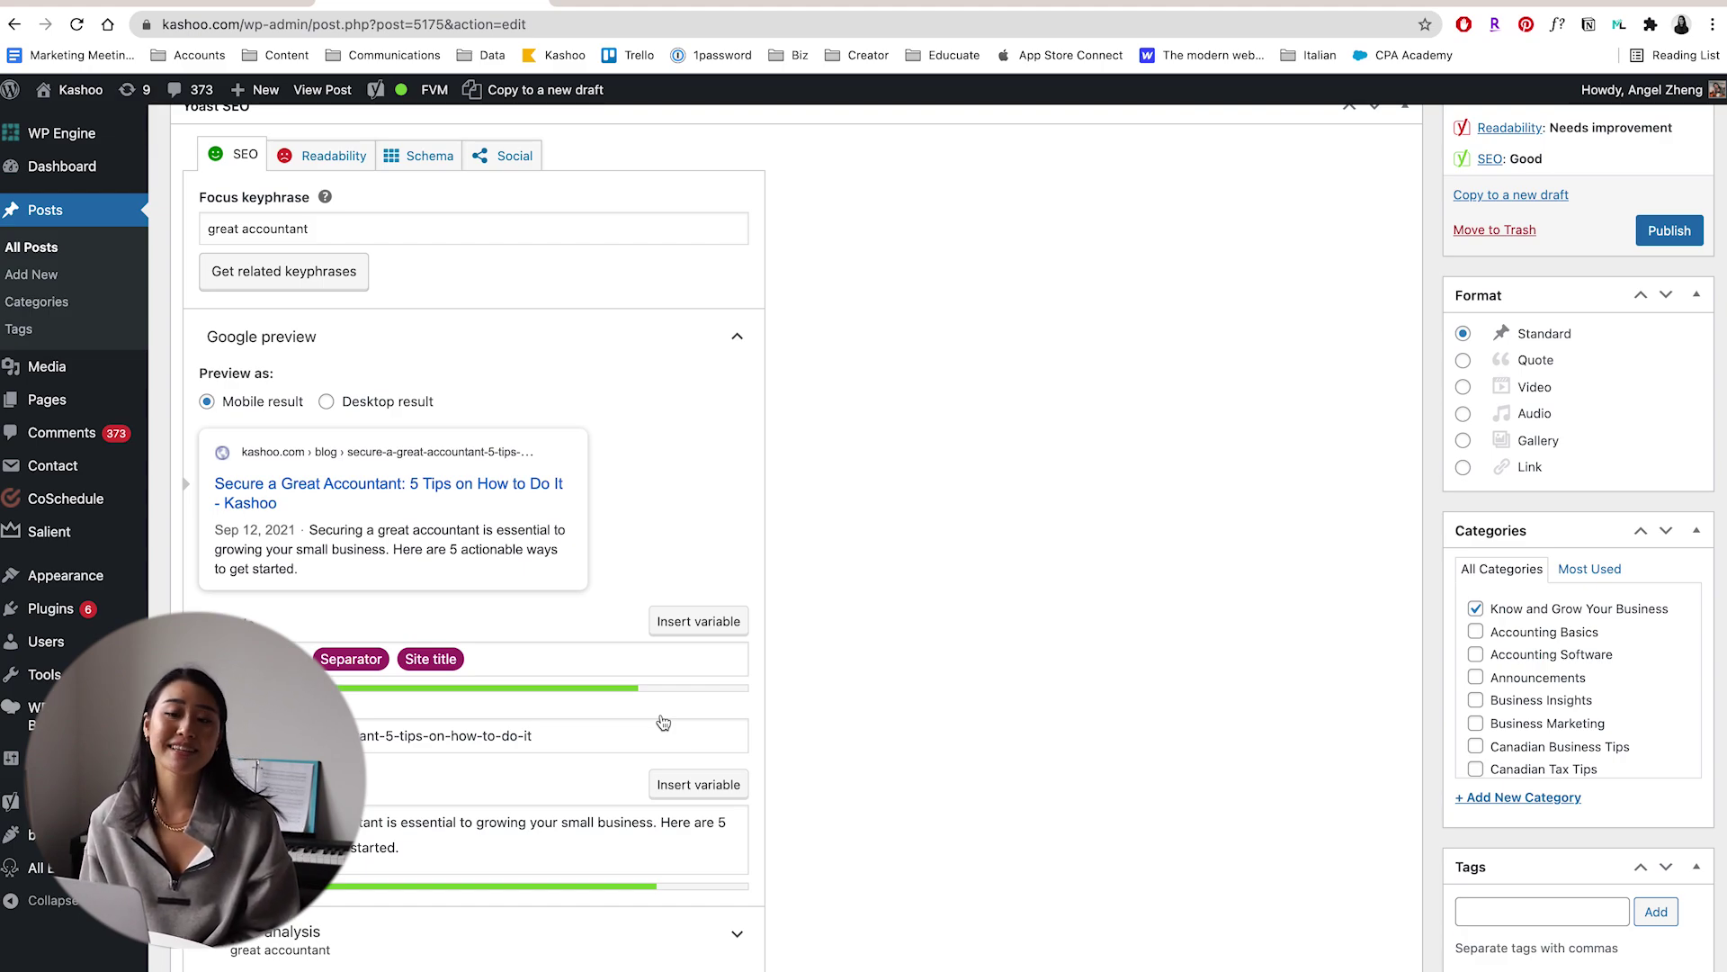
scroll(663, 721, "up", 2)
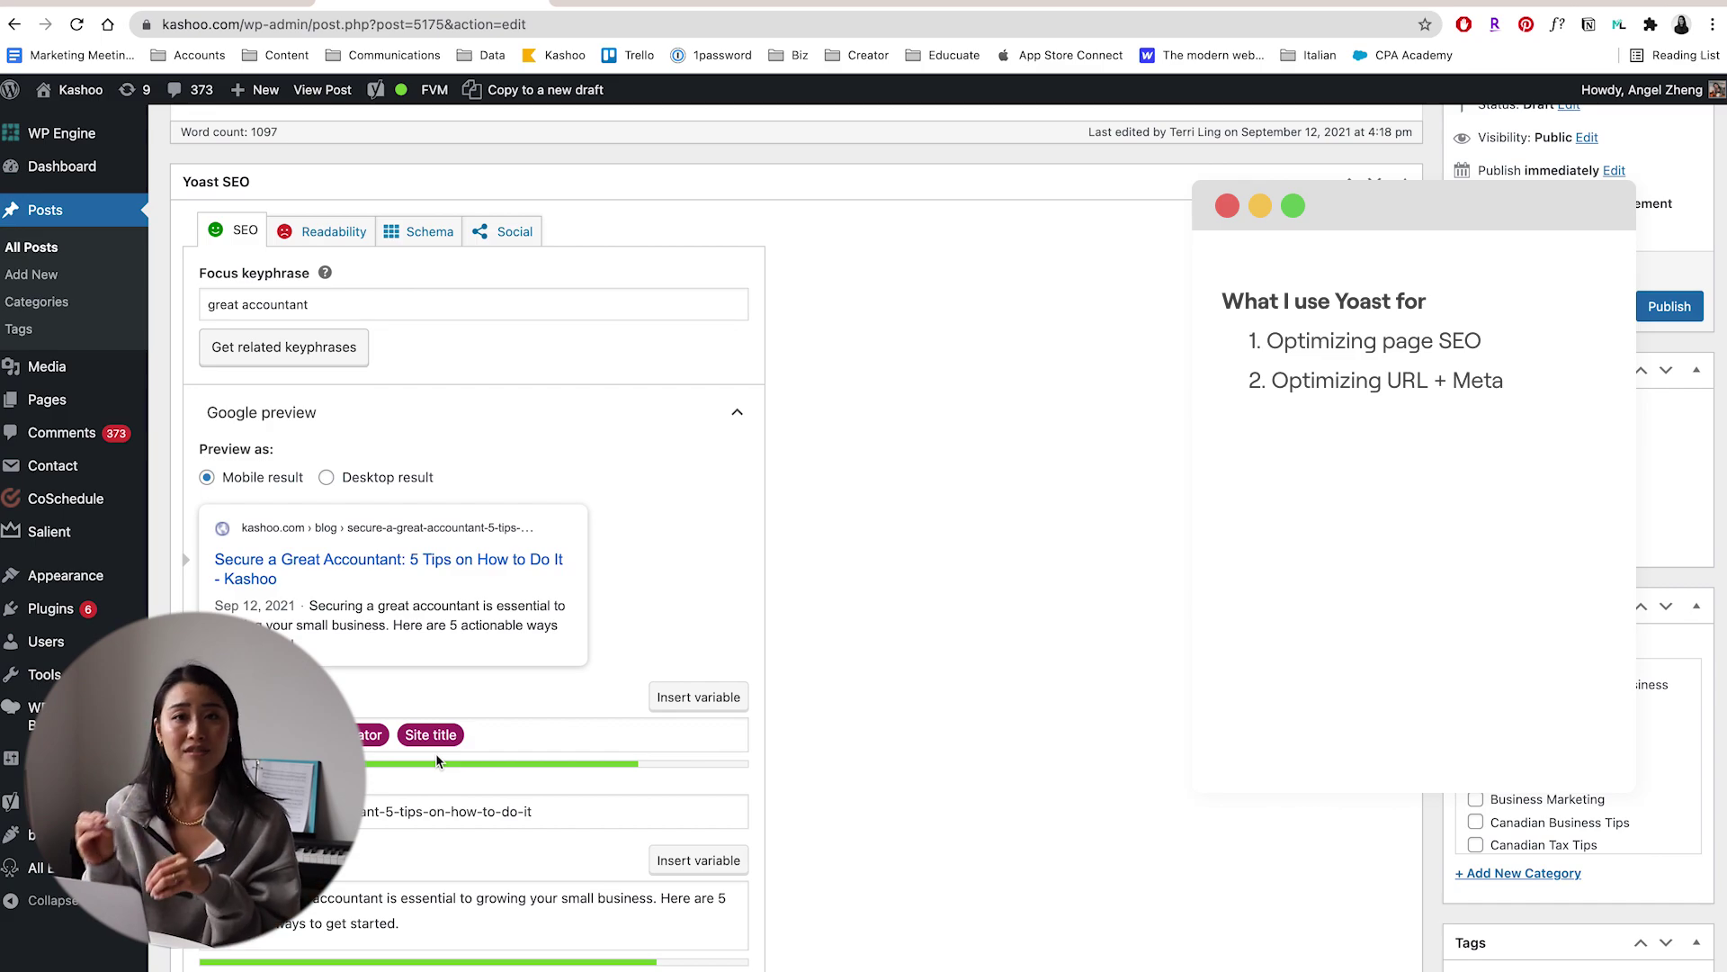
scroll(436, 753, "down", 1)
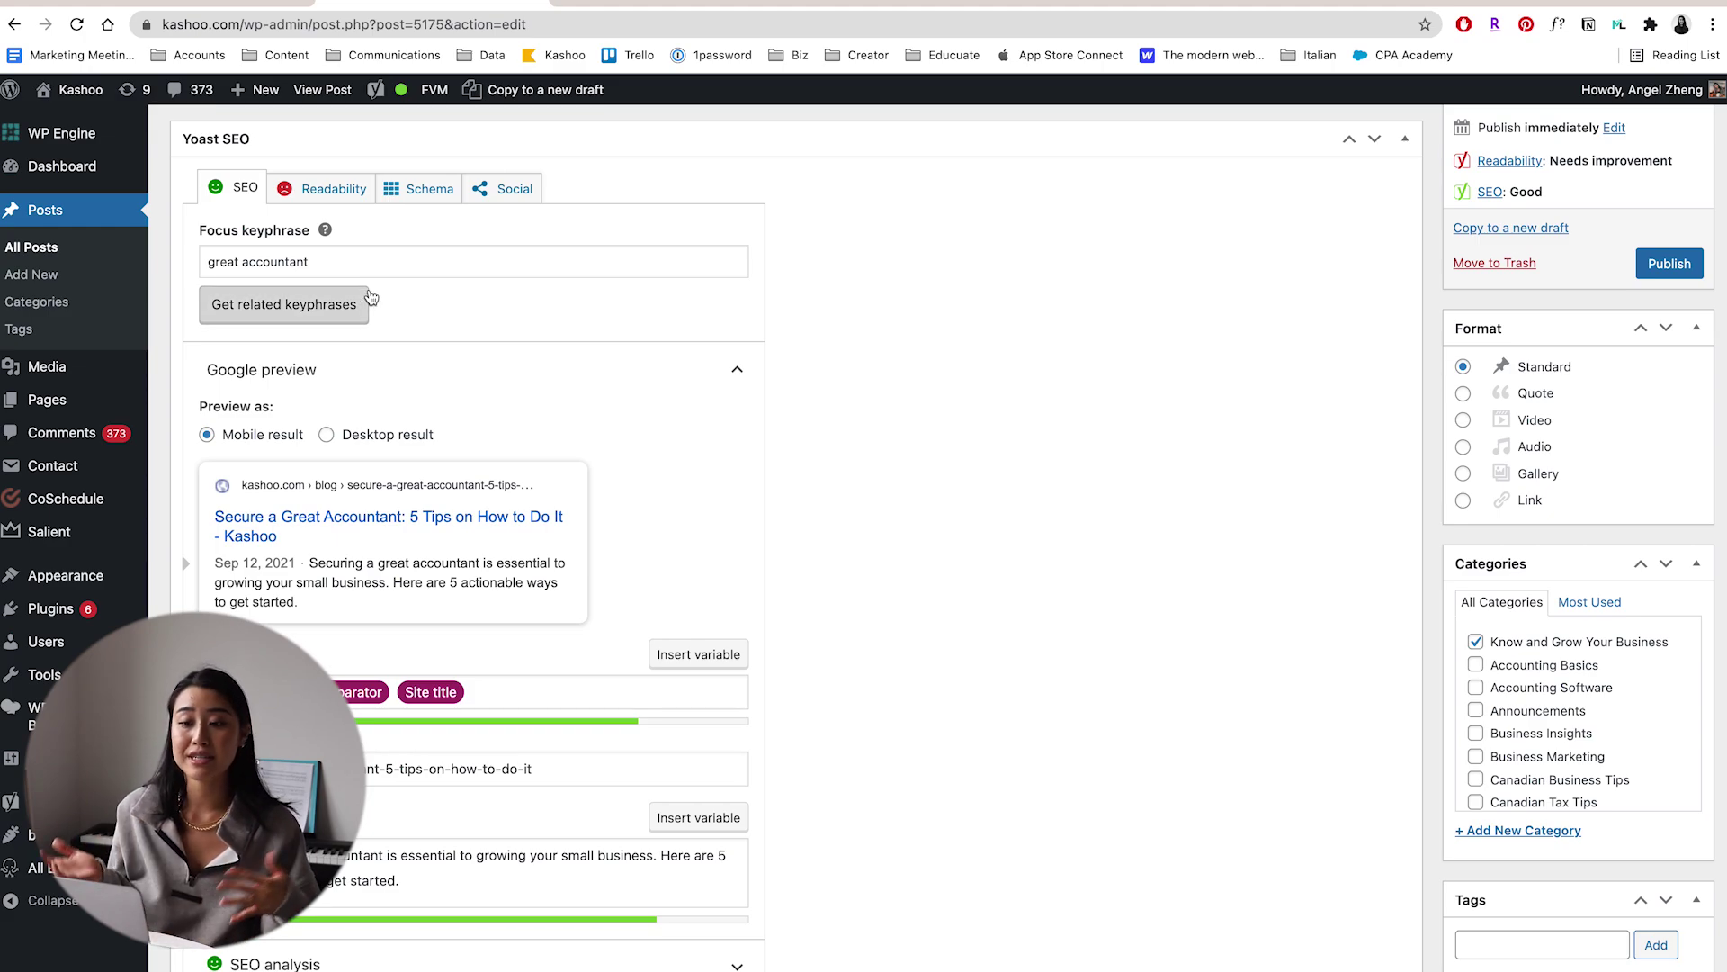
scroll(370, 297, "down", 1)
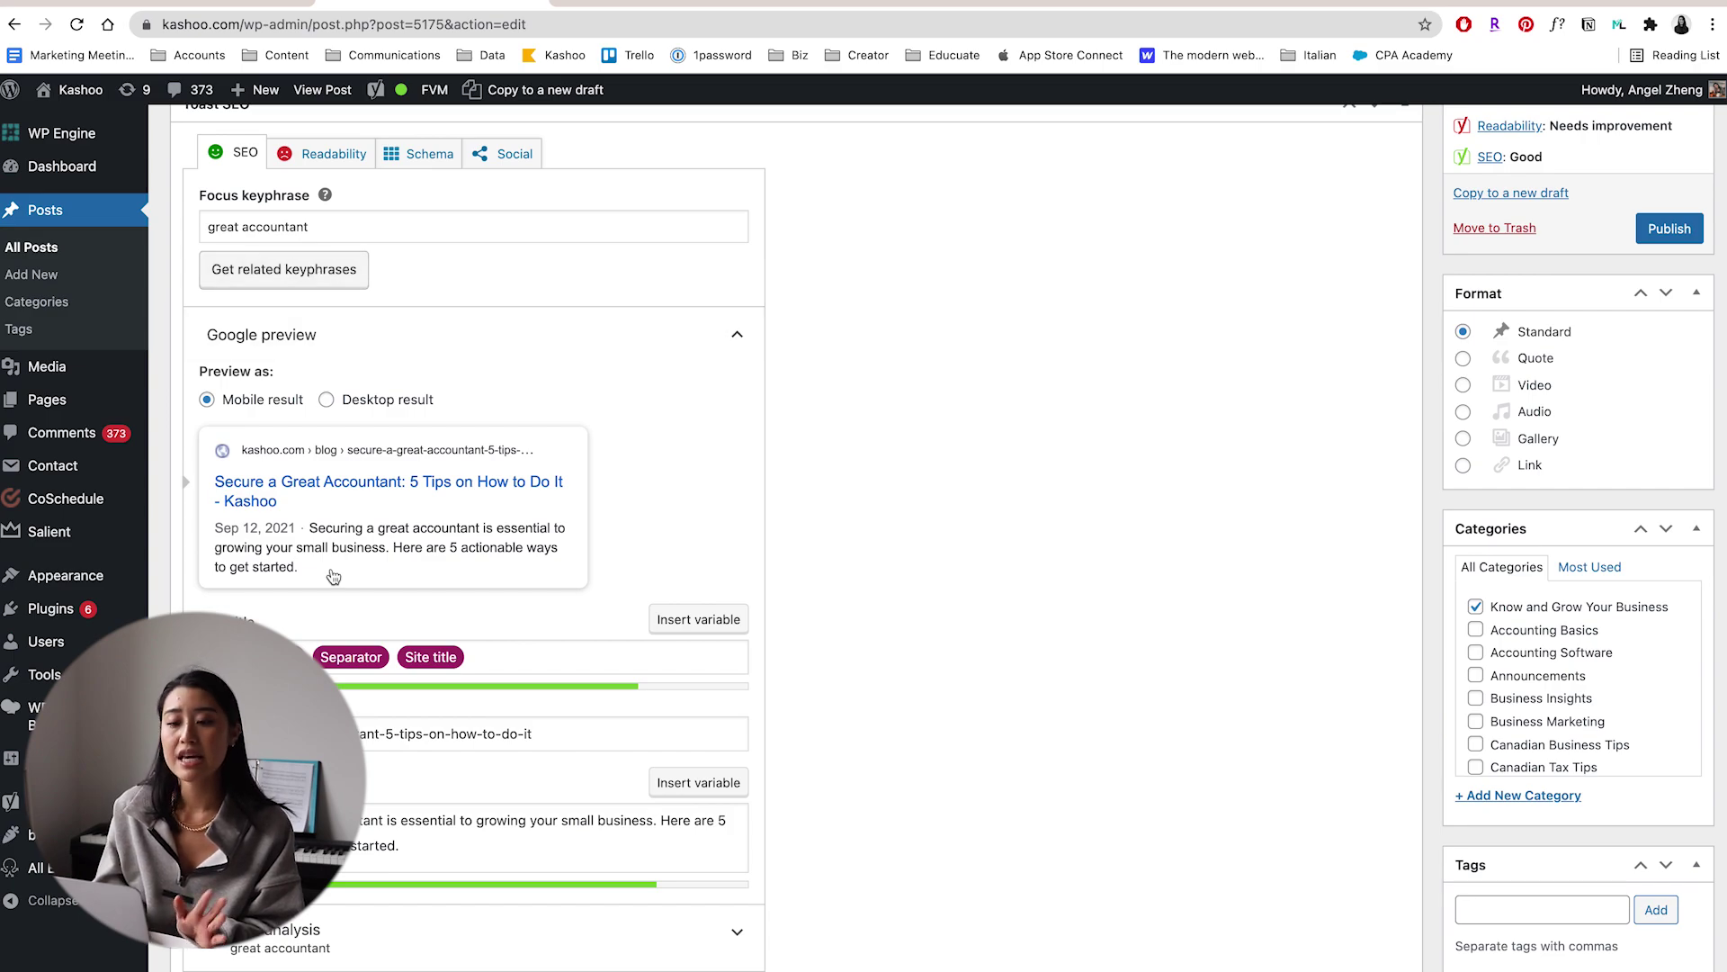
scroll(395, 333, "down", 1)
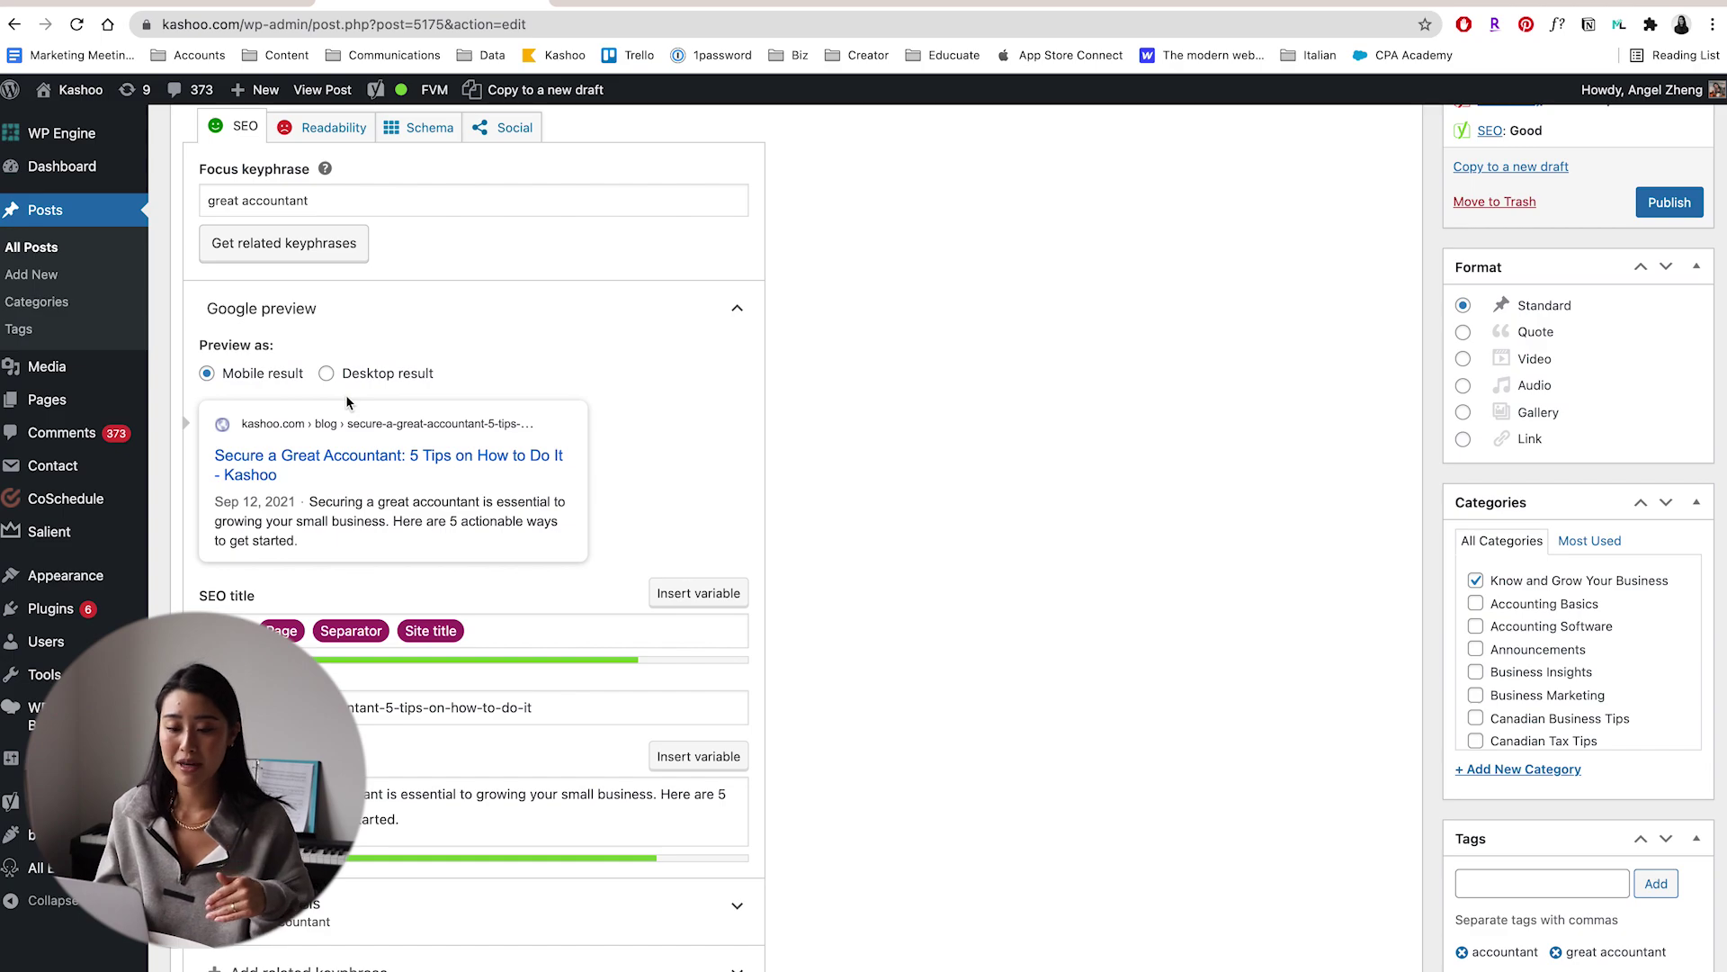
scroll(389, 416, "down", 1)
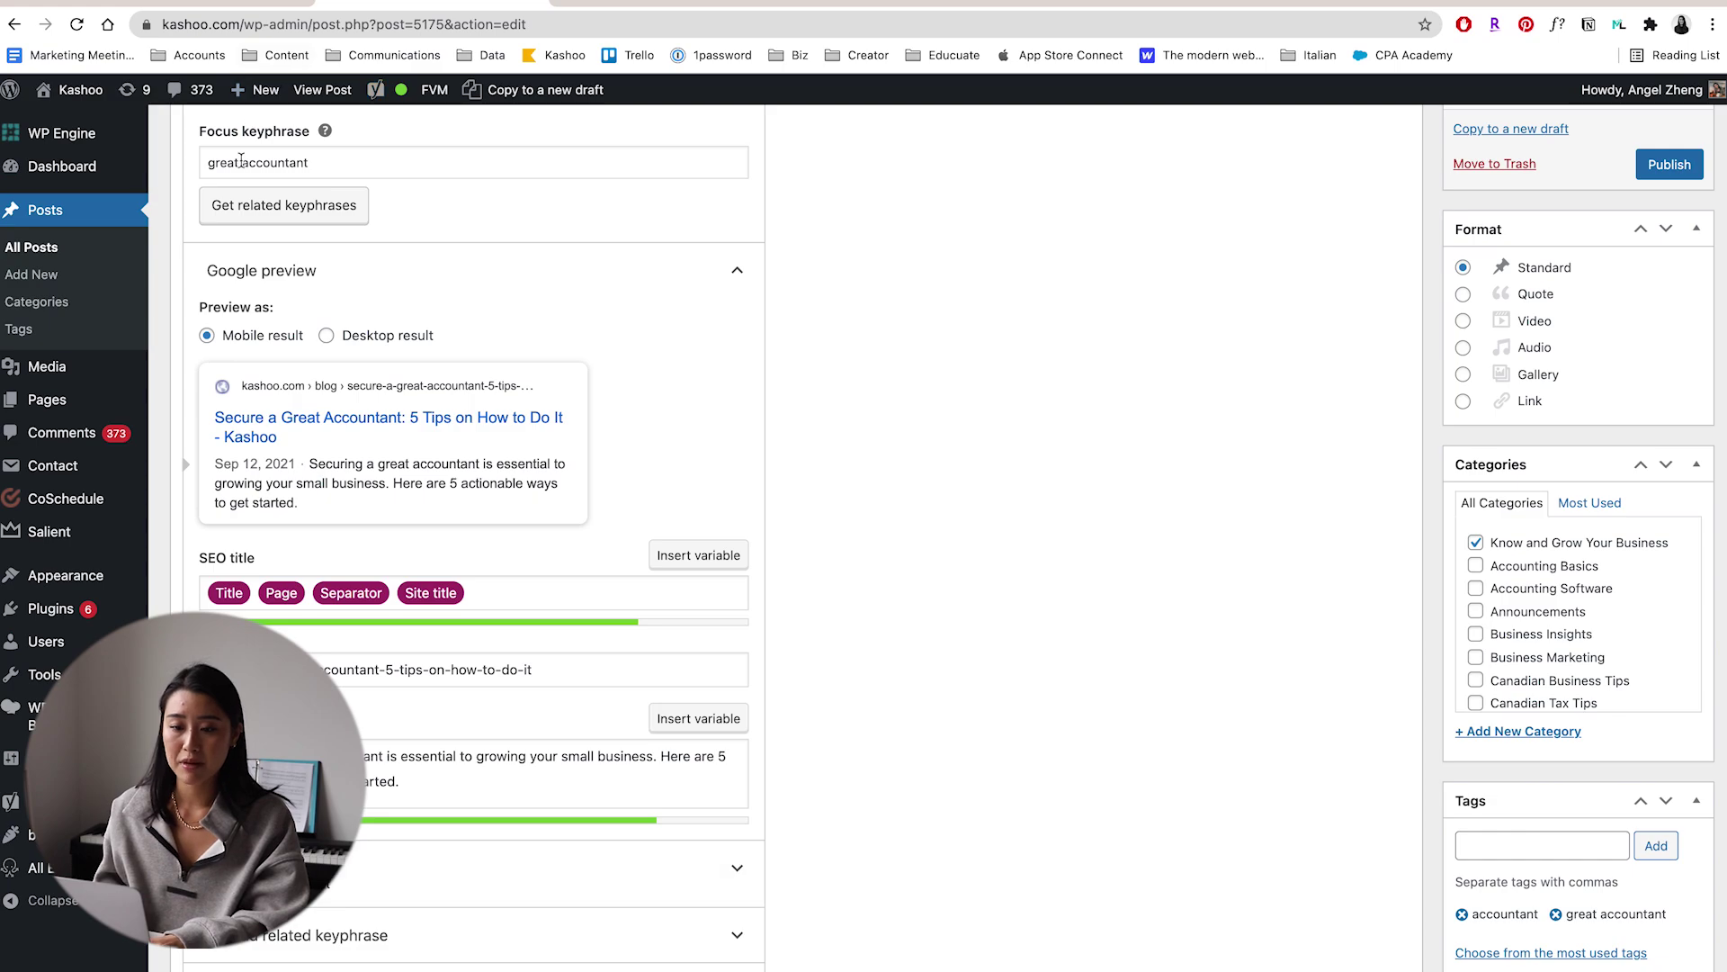
left_click_drag(310, 163, 76, 167)
- Replace the Yoast focus keyphrase 'great accountant' with 'Secure'
key("BackSpace")
type("accountant")
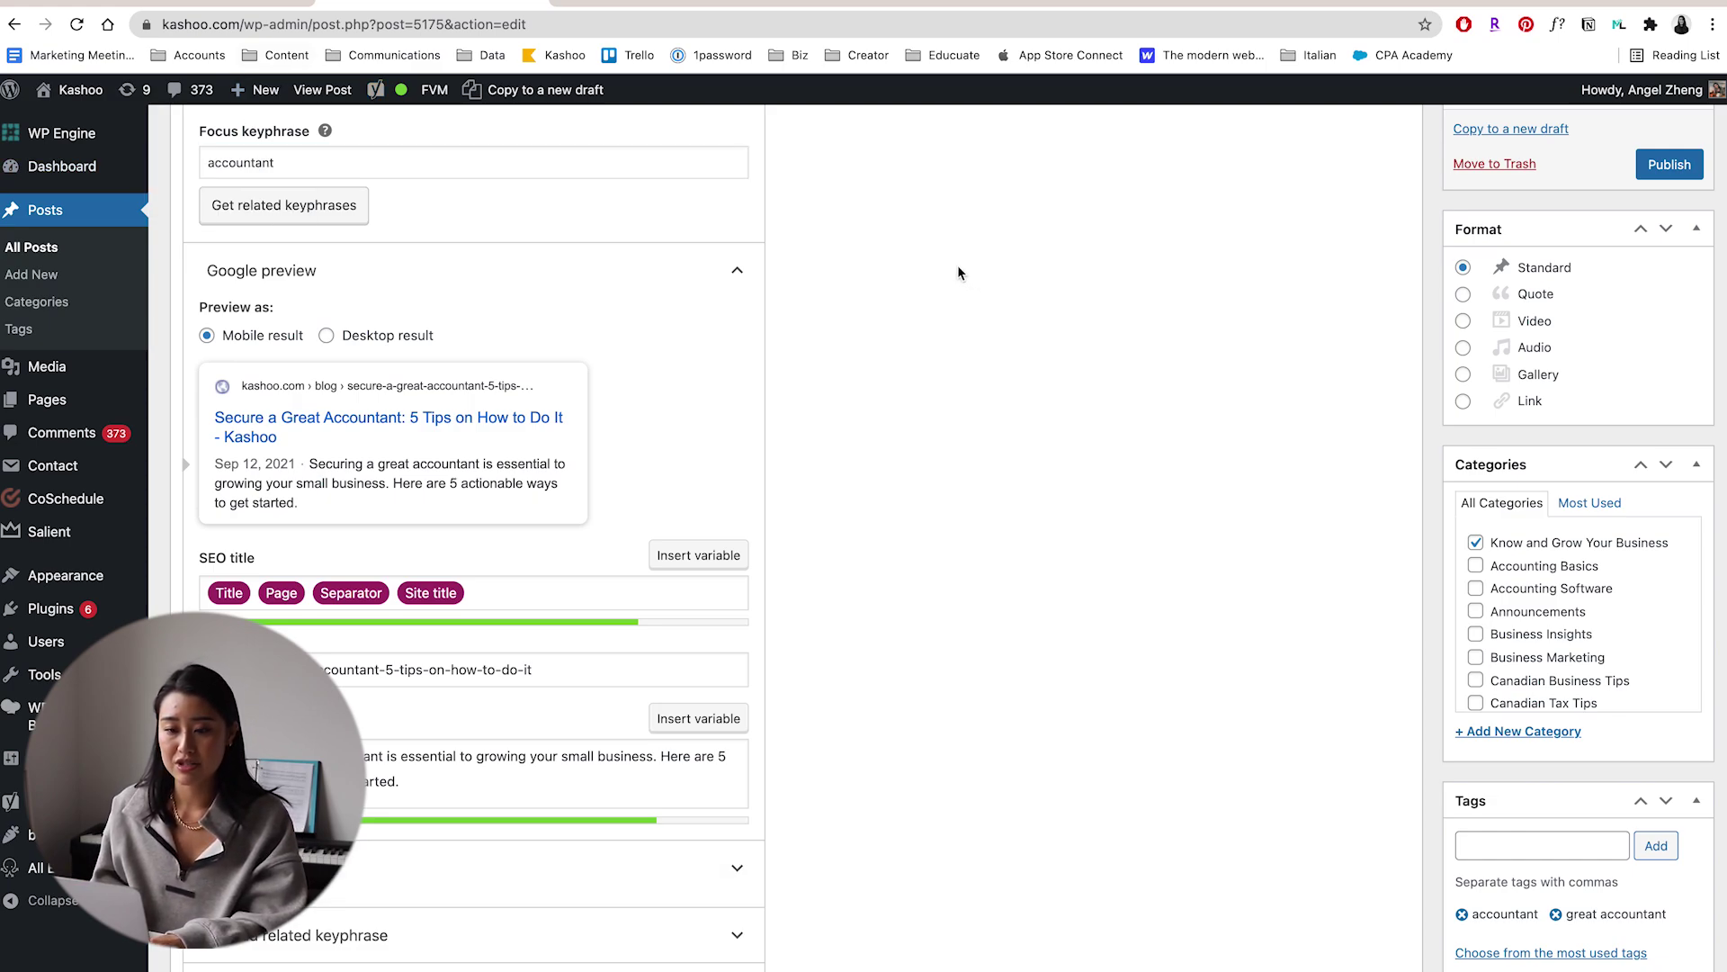
scroll(957, 272, "up", 3)
left_click(412, 331)
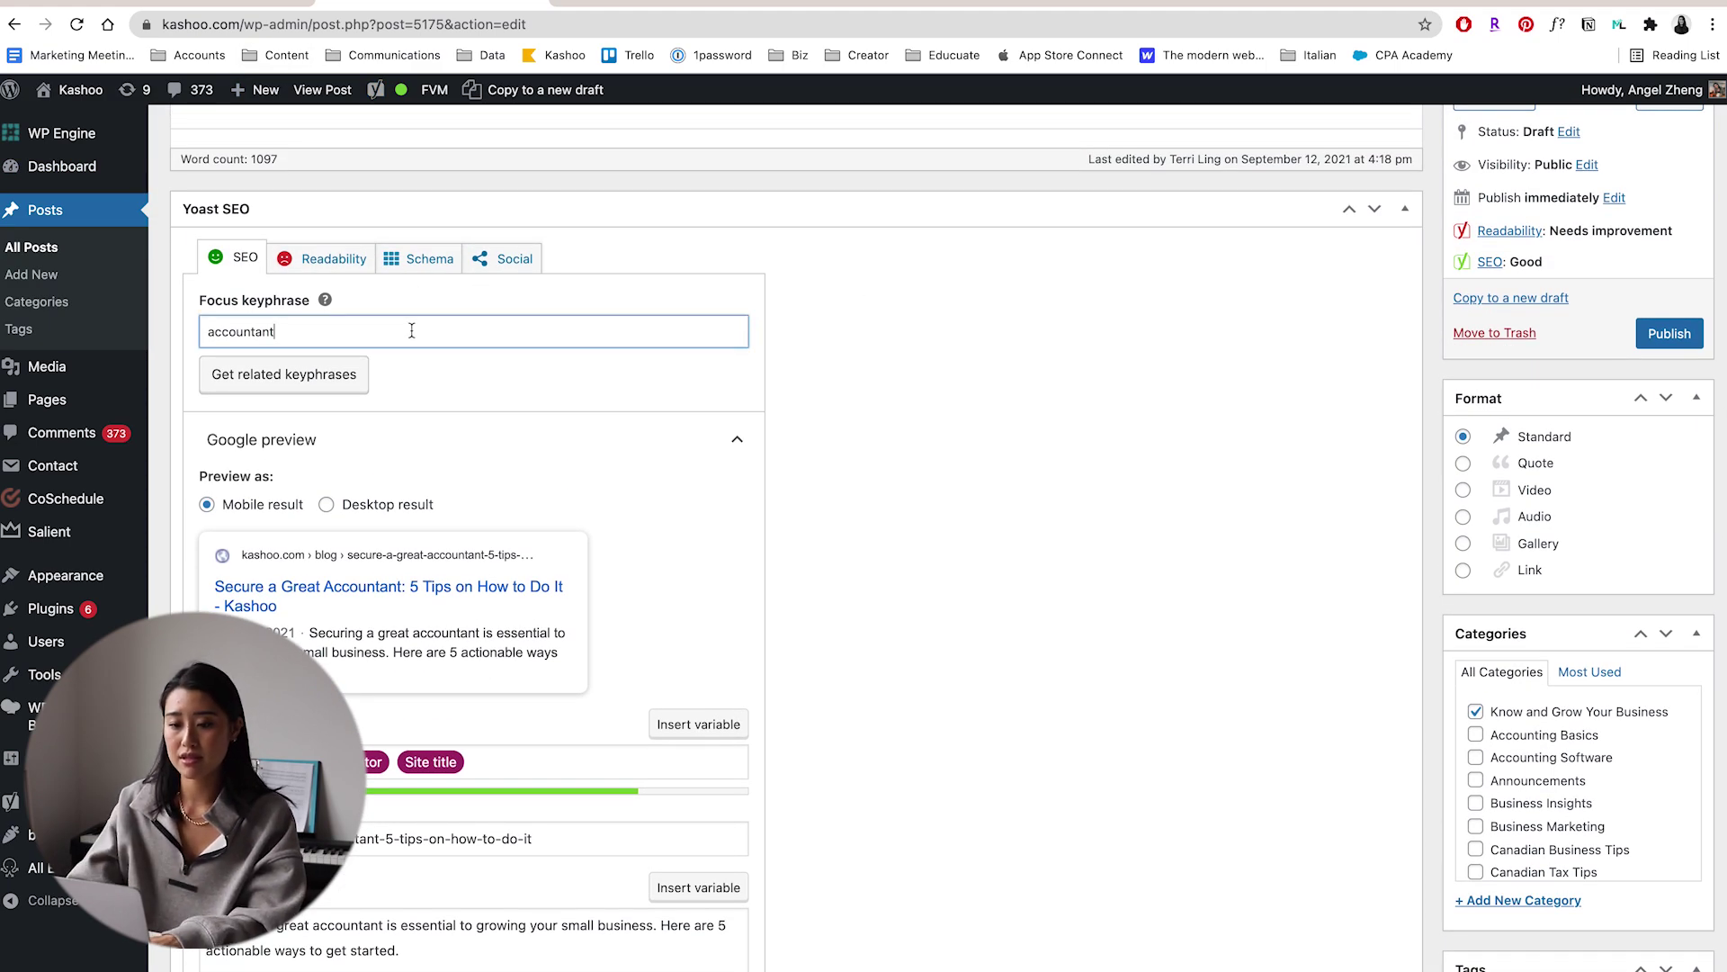
double_click(412, 331)
type("Secure")
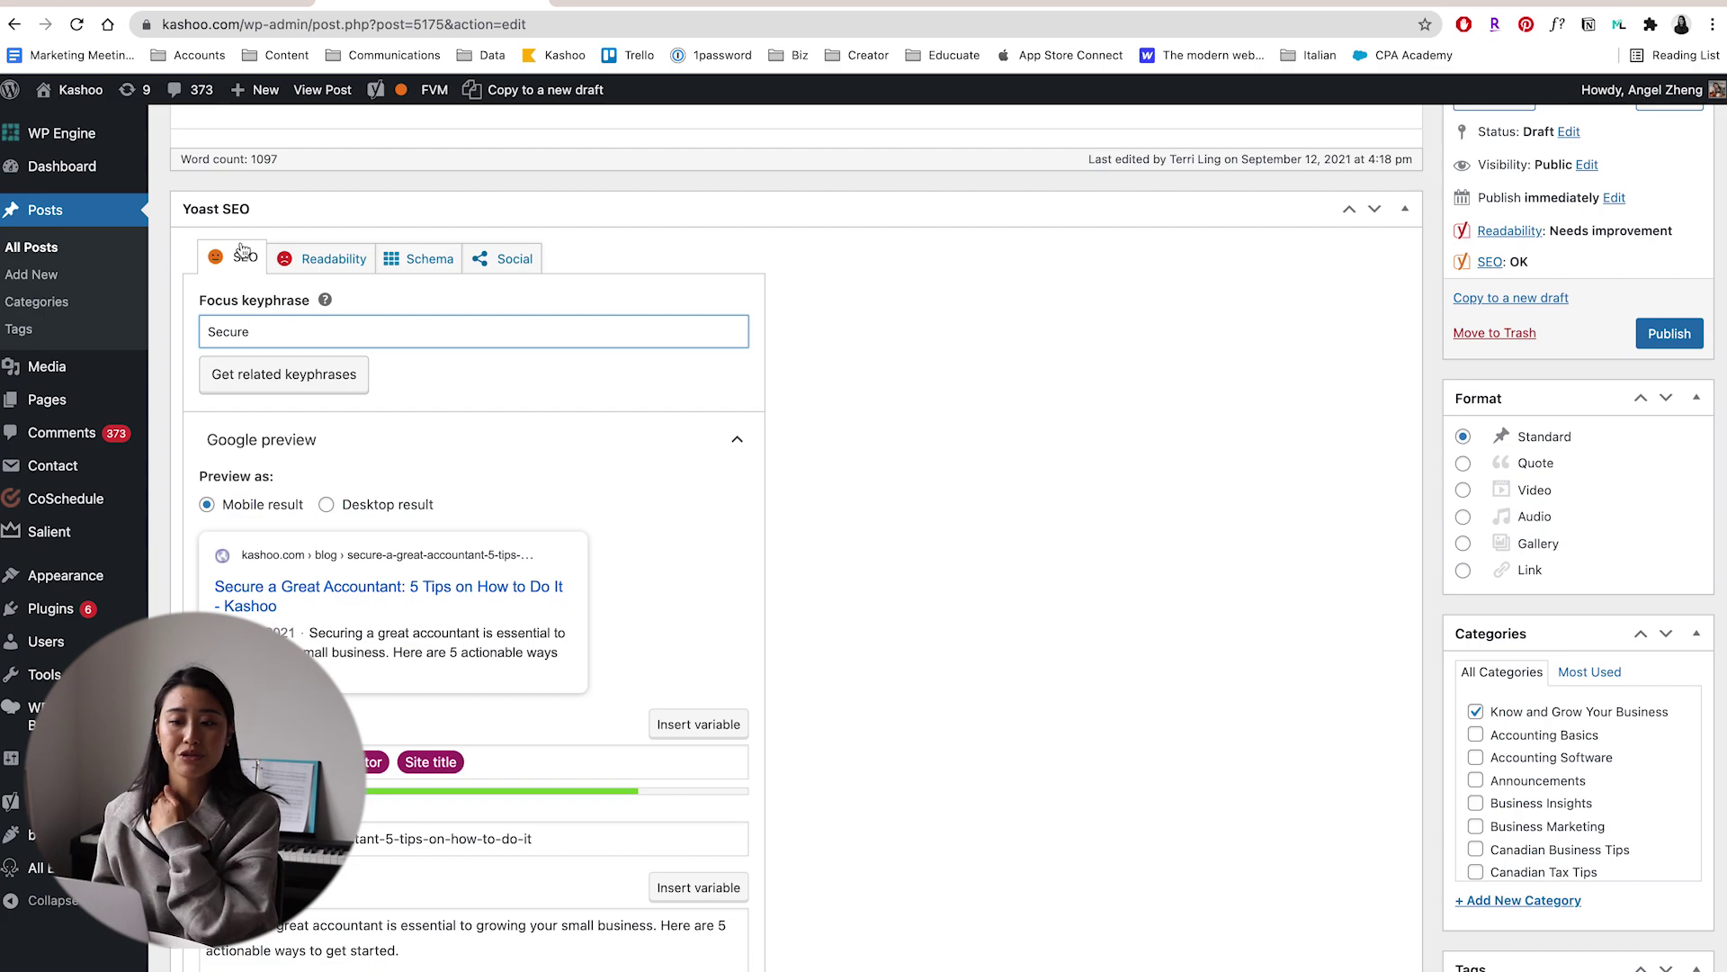
left_click(241, 252)
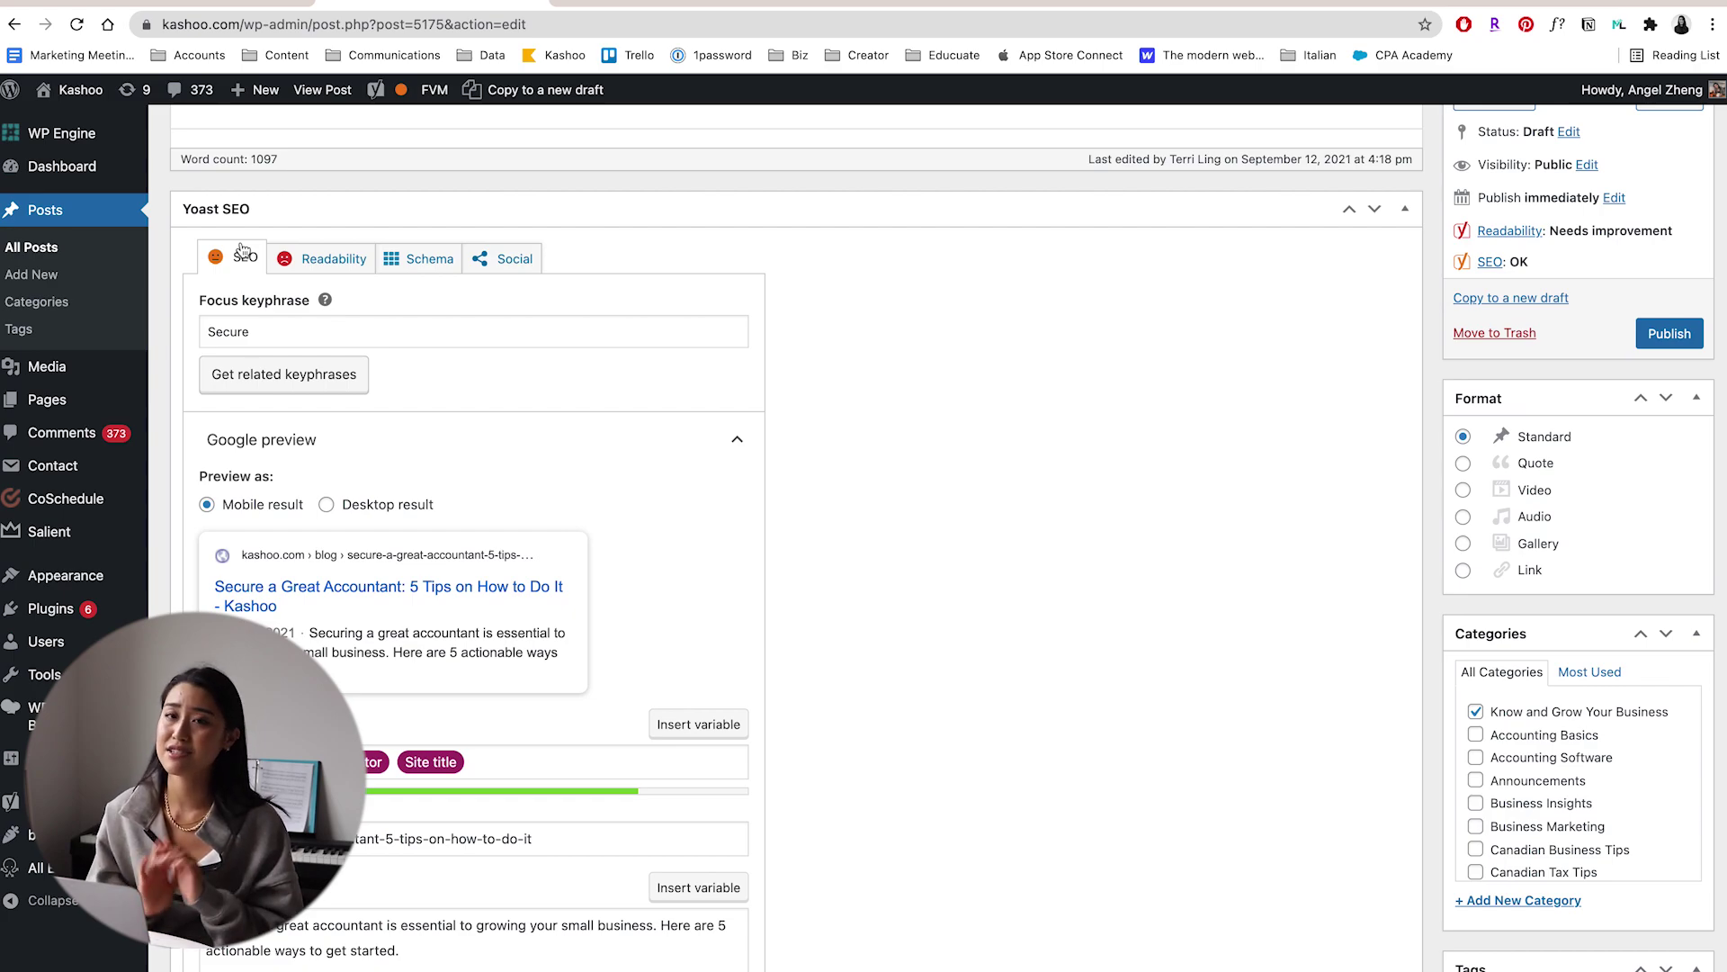
scroll(304, 494, "down", 5)
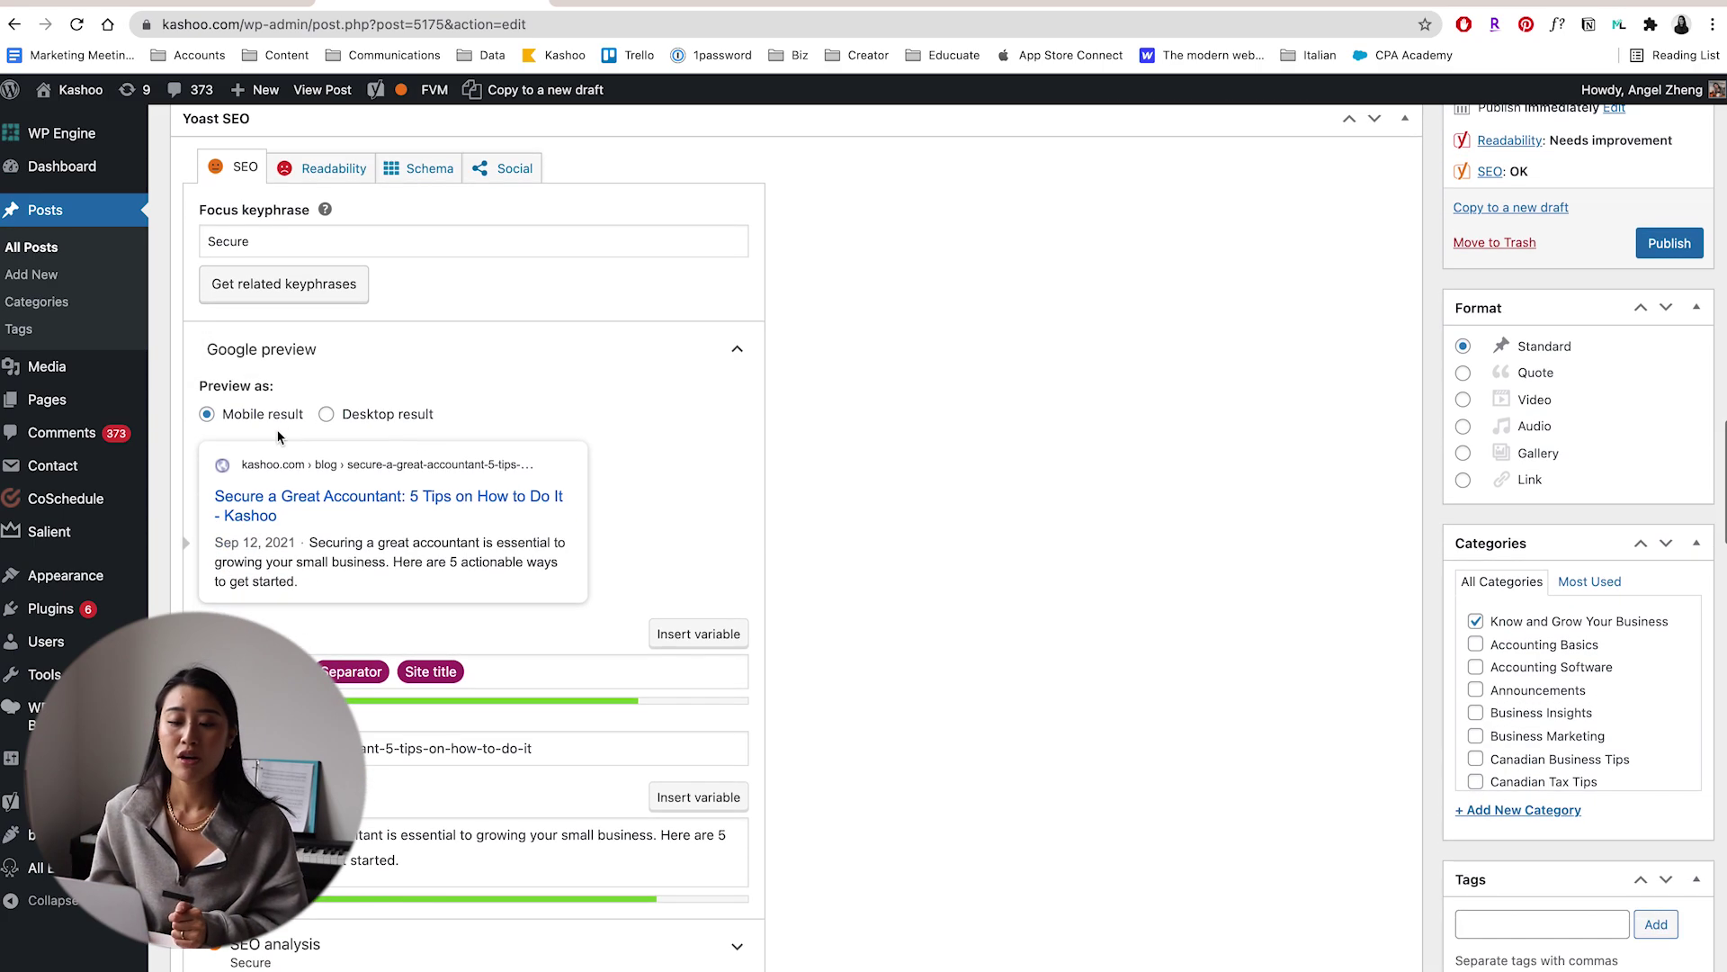
scroll(304, 495, "down", 1)
left_click(270, 753)
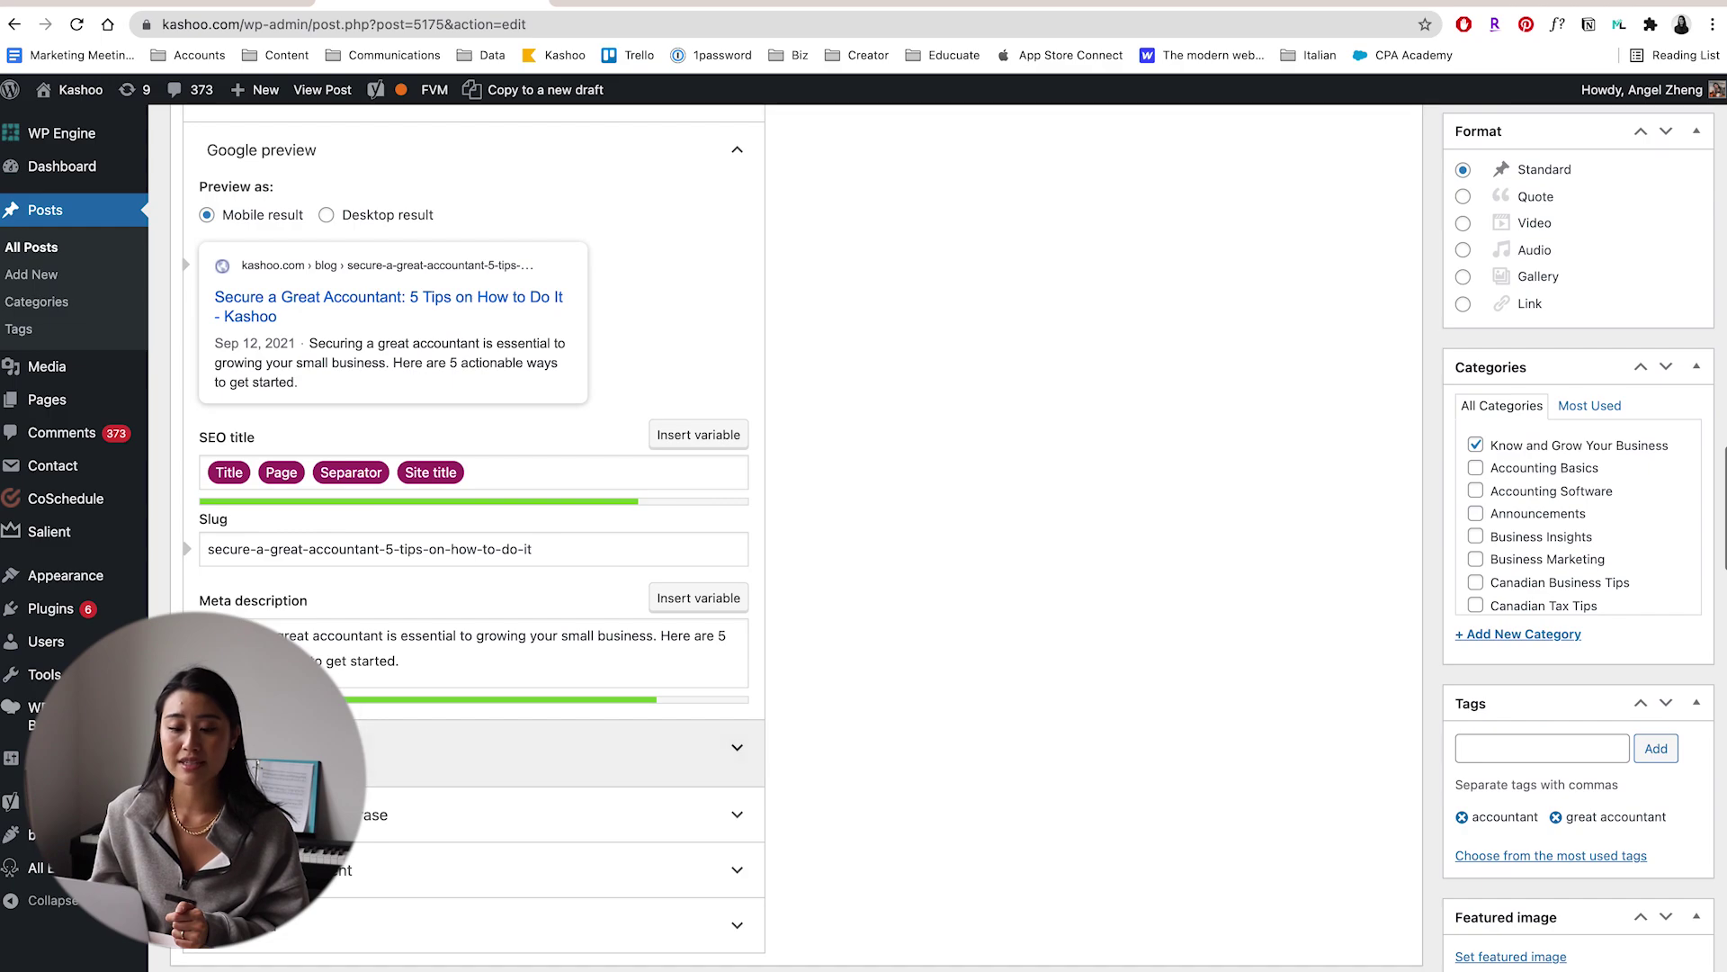
scroll(474, 537, "down", 10)
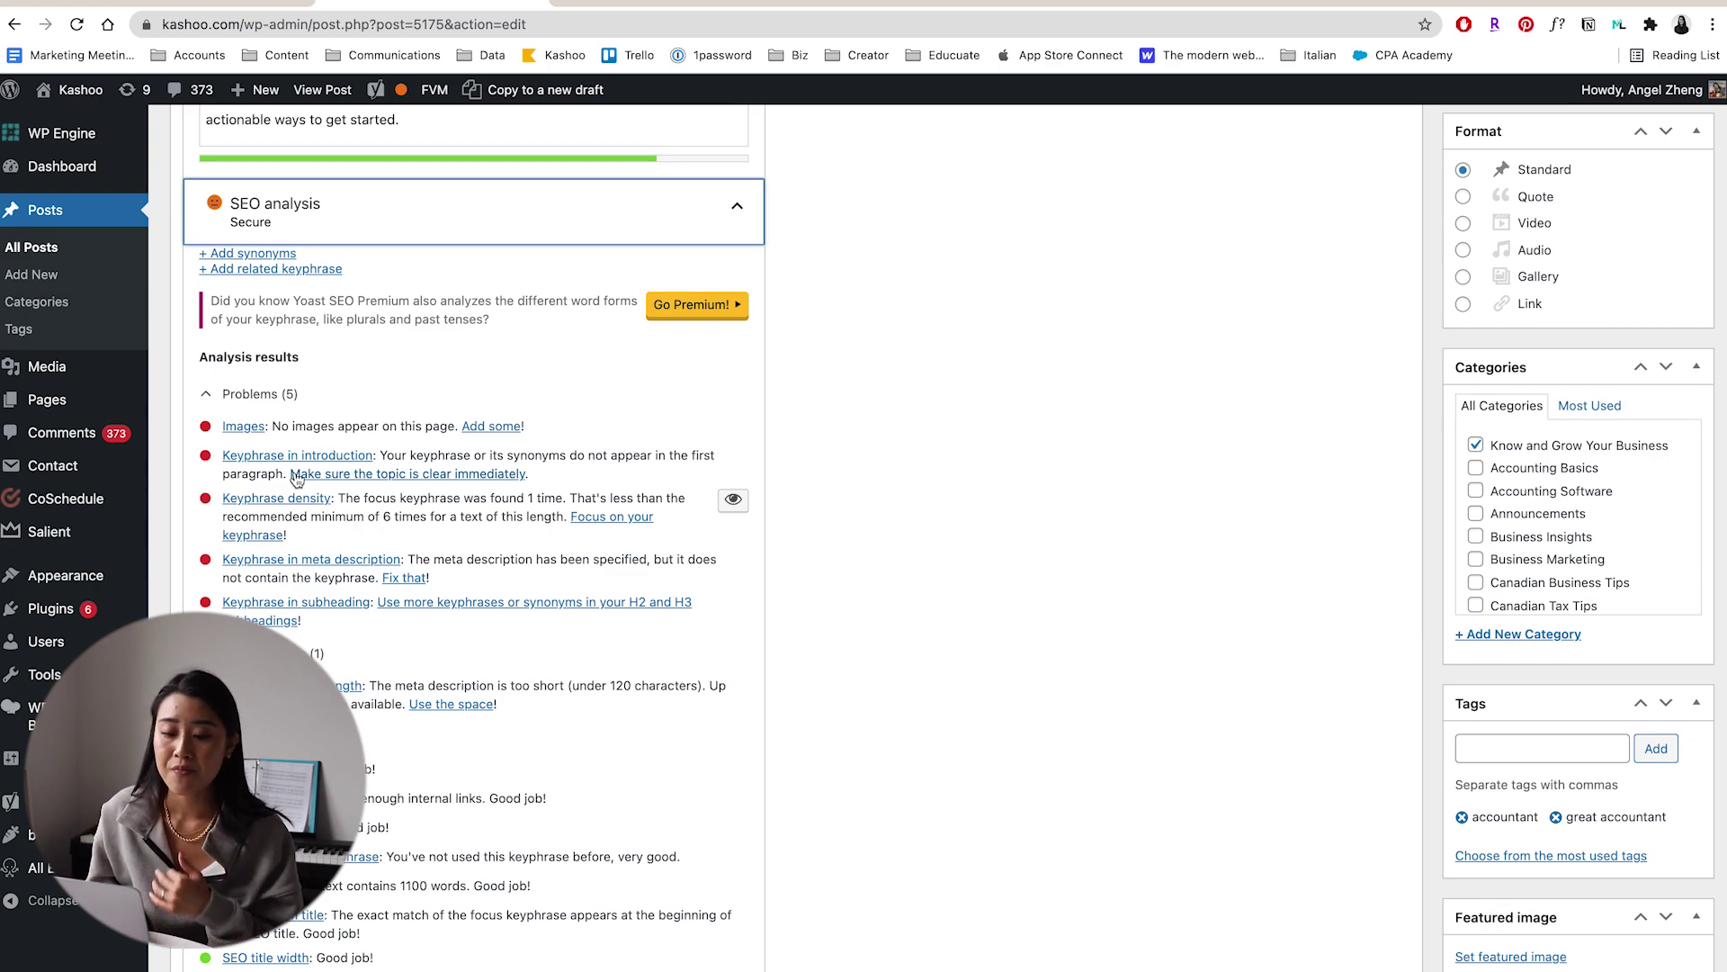
scroll(297, 477, "up", 4)
scroll(295, 472, "up", 8)
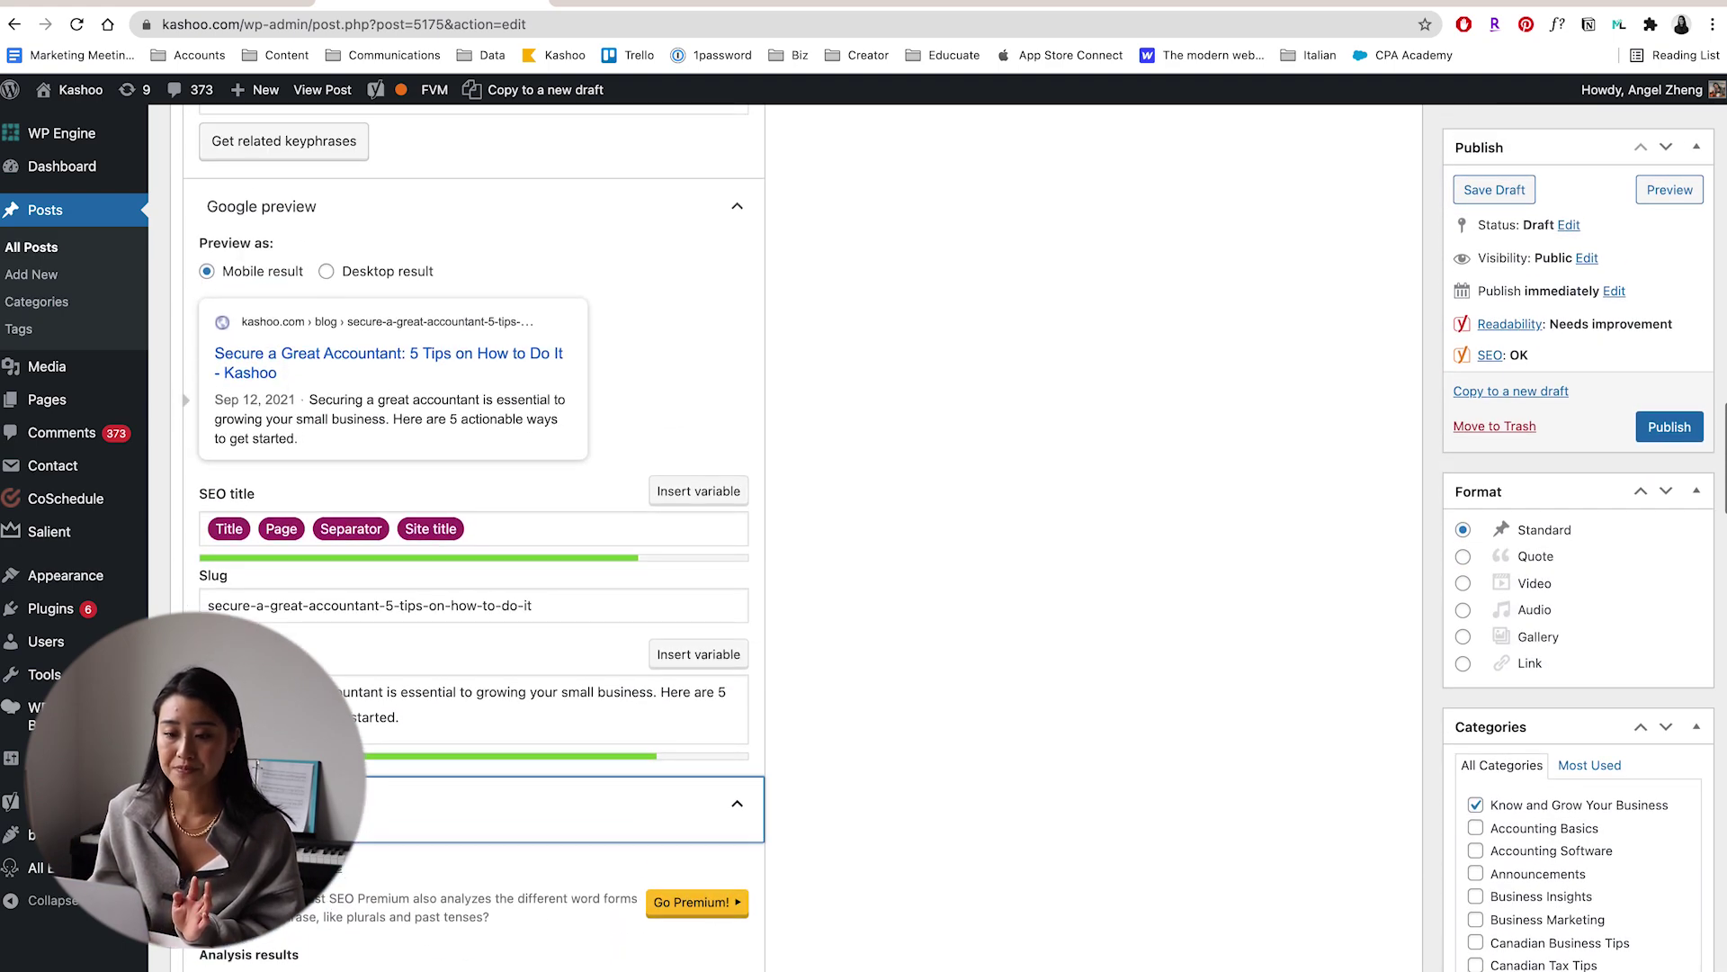
double_click(261, 509)
- Enter 'great accountant' as the focus keyphrase and review the analysis: 2 problems, 2 improvements, 10 good
type("great accountant")
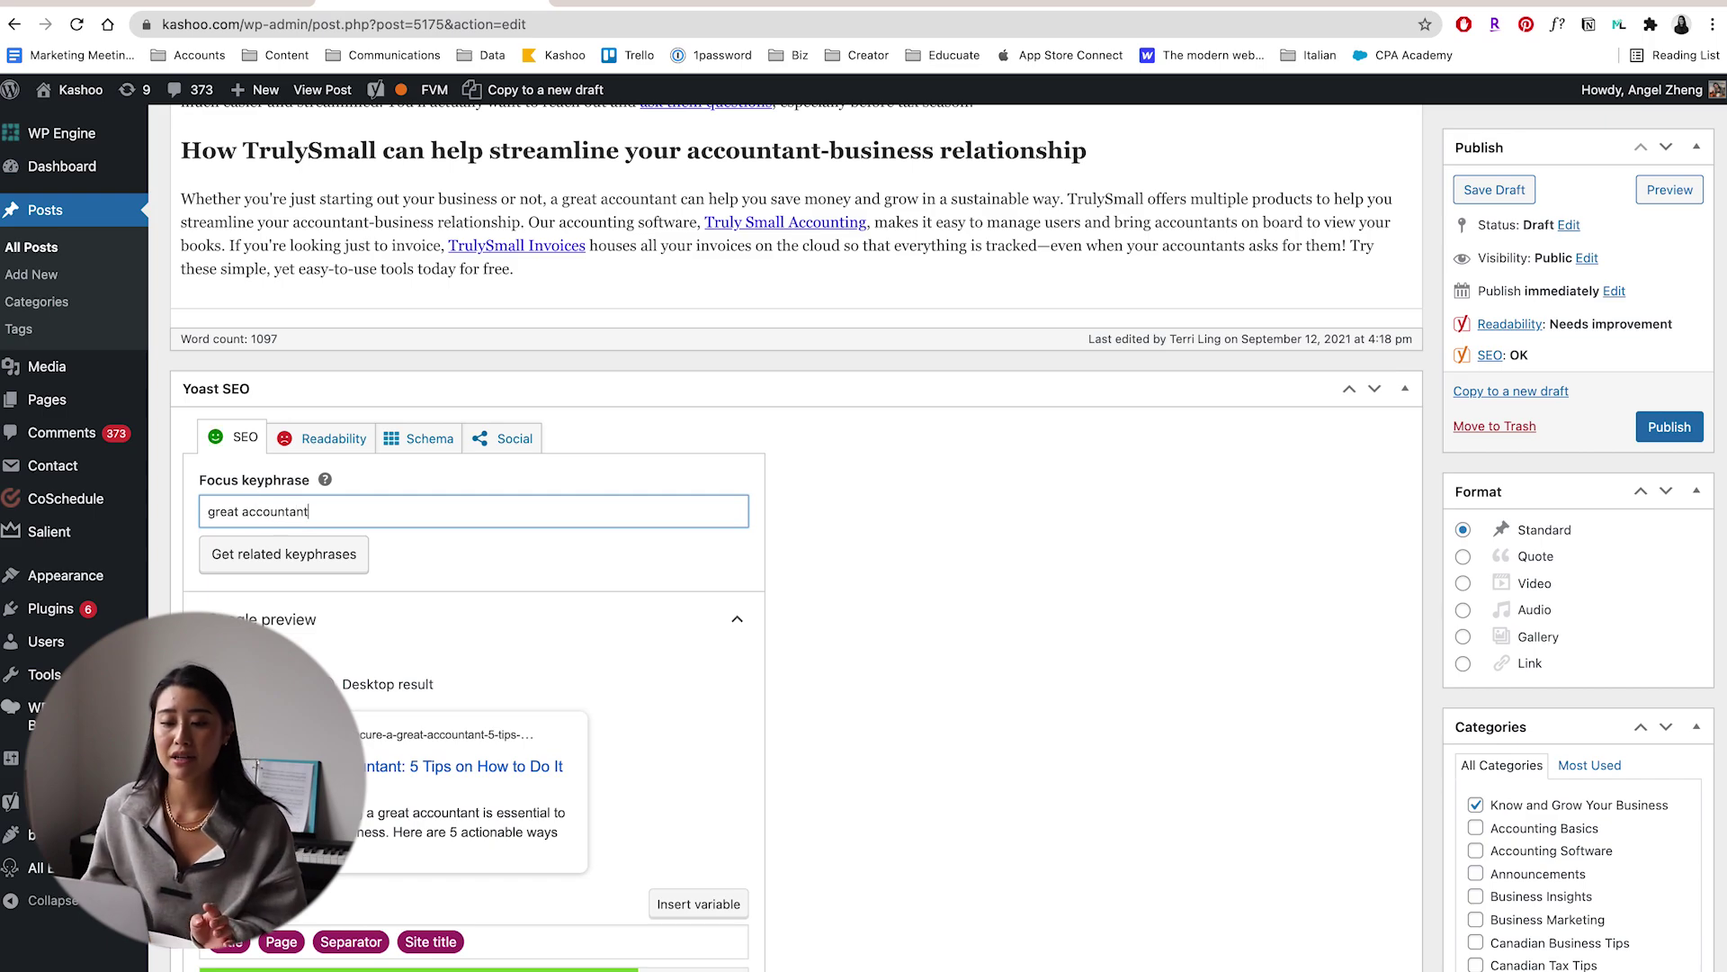
scroll(297, 477, "down", 10)
scroll(316, 463, "down", 4)
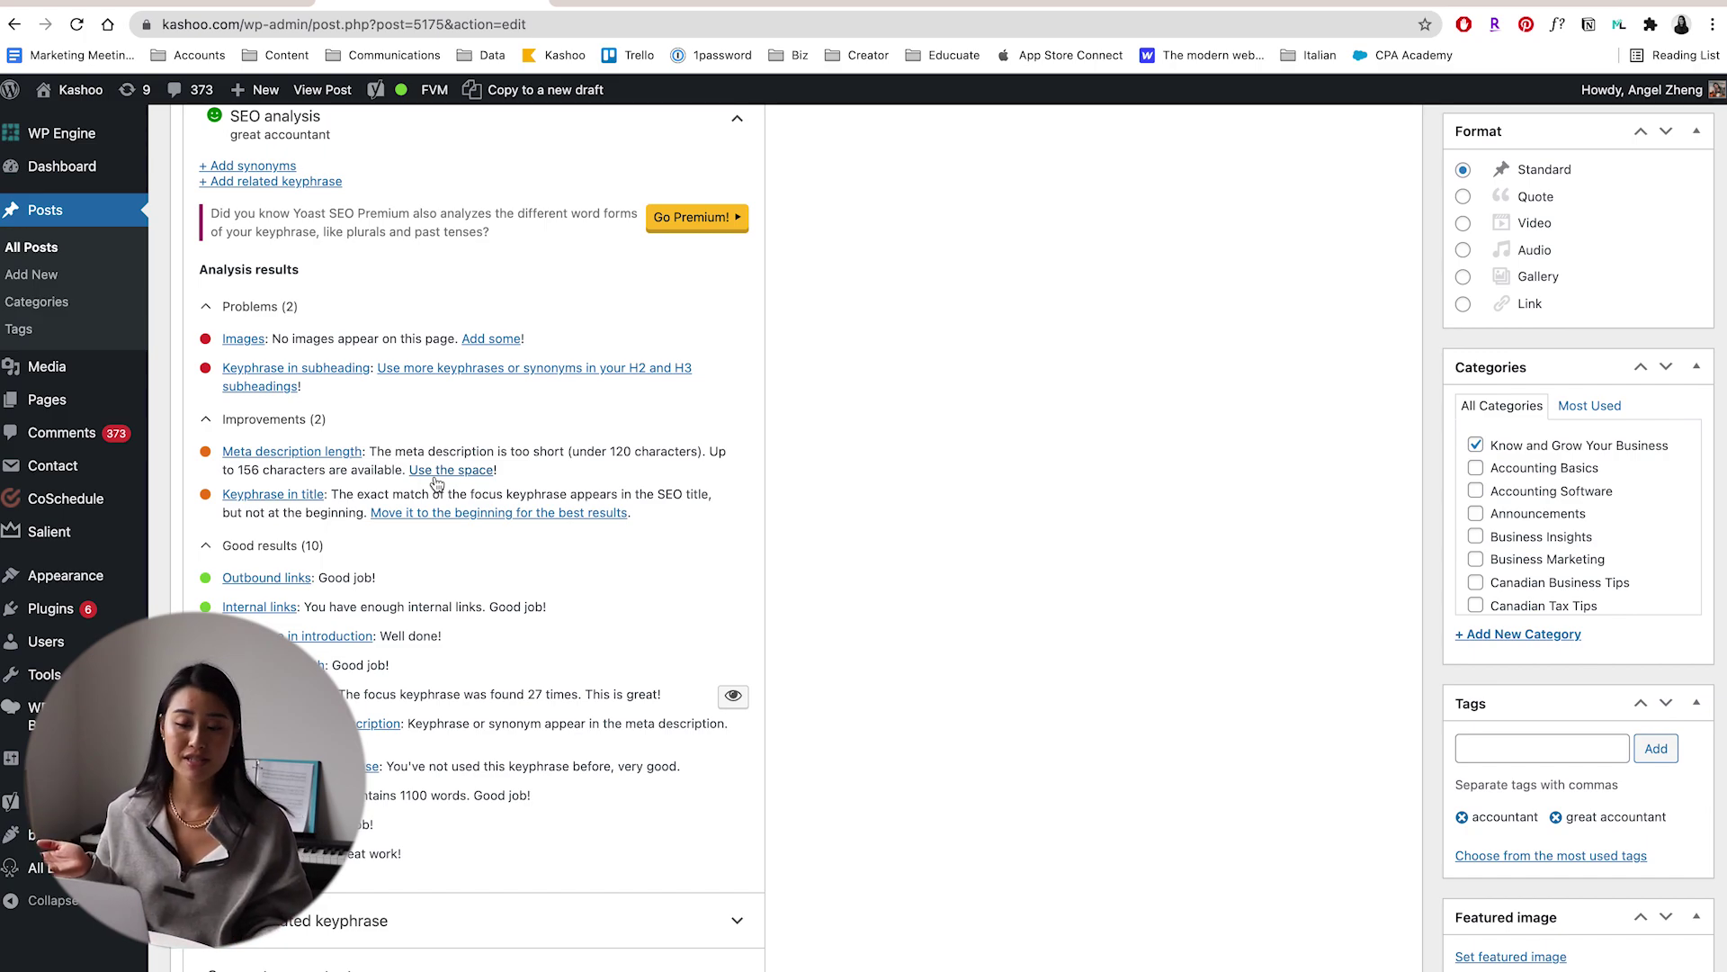
scroll(438, 484, "up", 1)
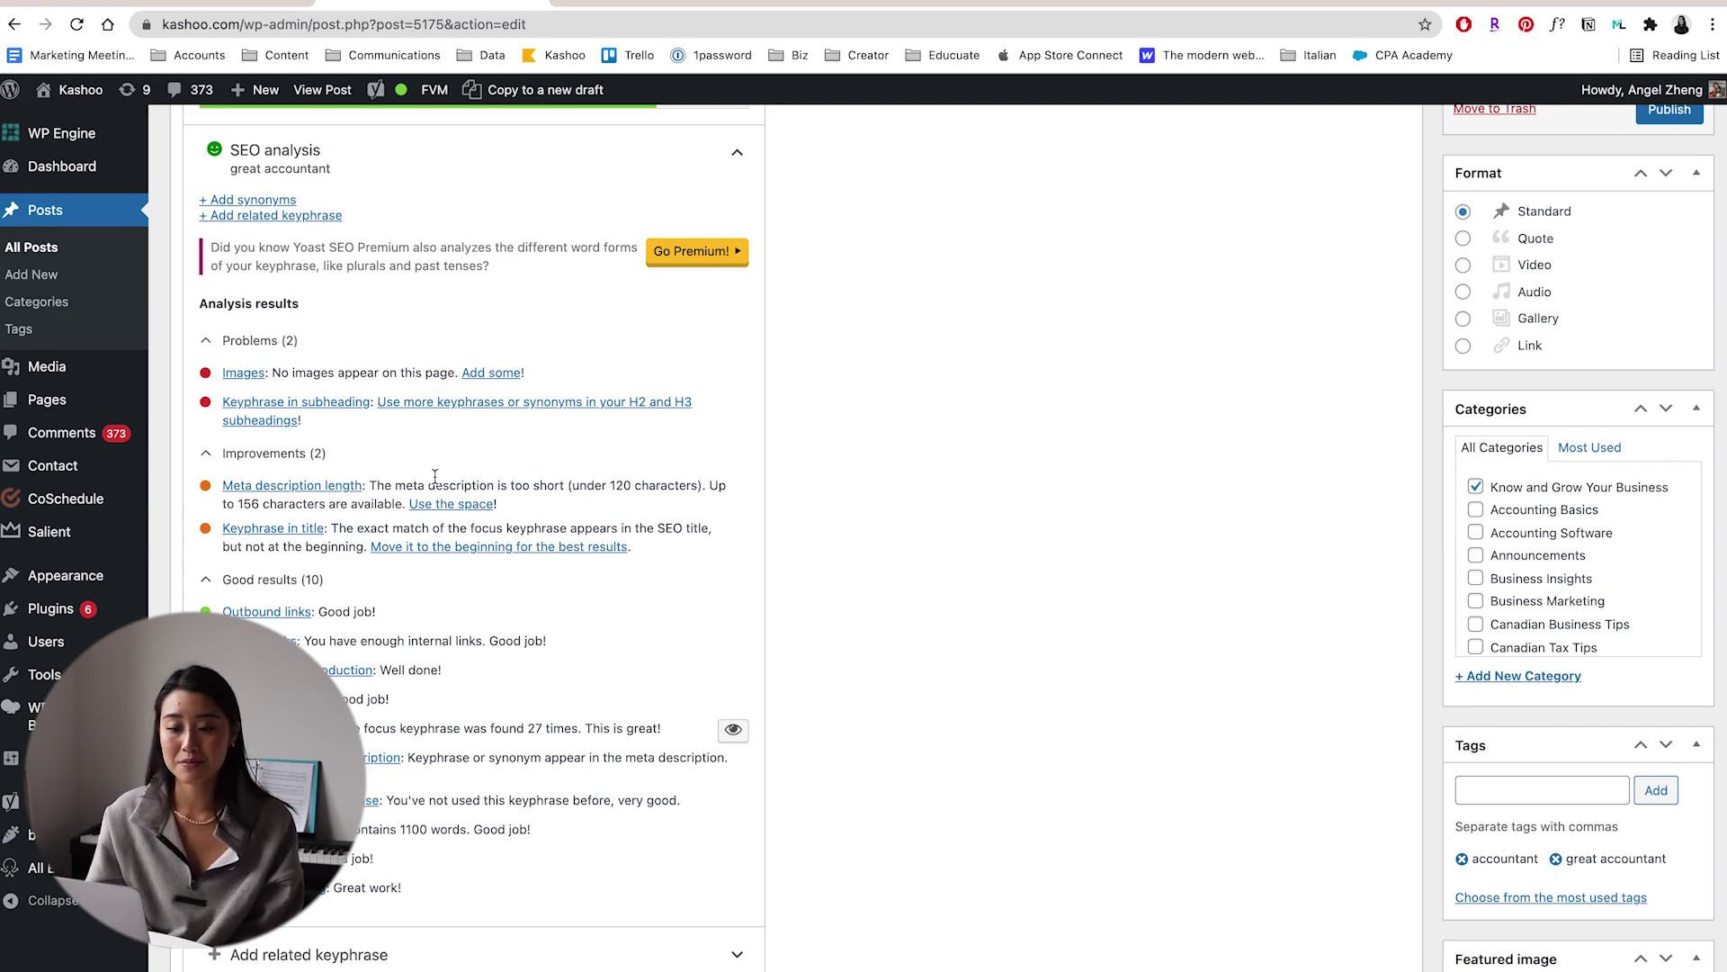
scroll(435, 476, "up", 4)
- Expand the Related keyphrase section below the SEO analysis
scroll(437, 482, "down", 5)
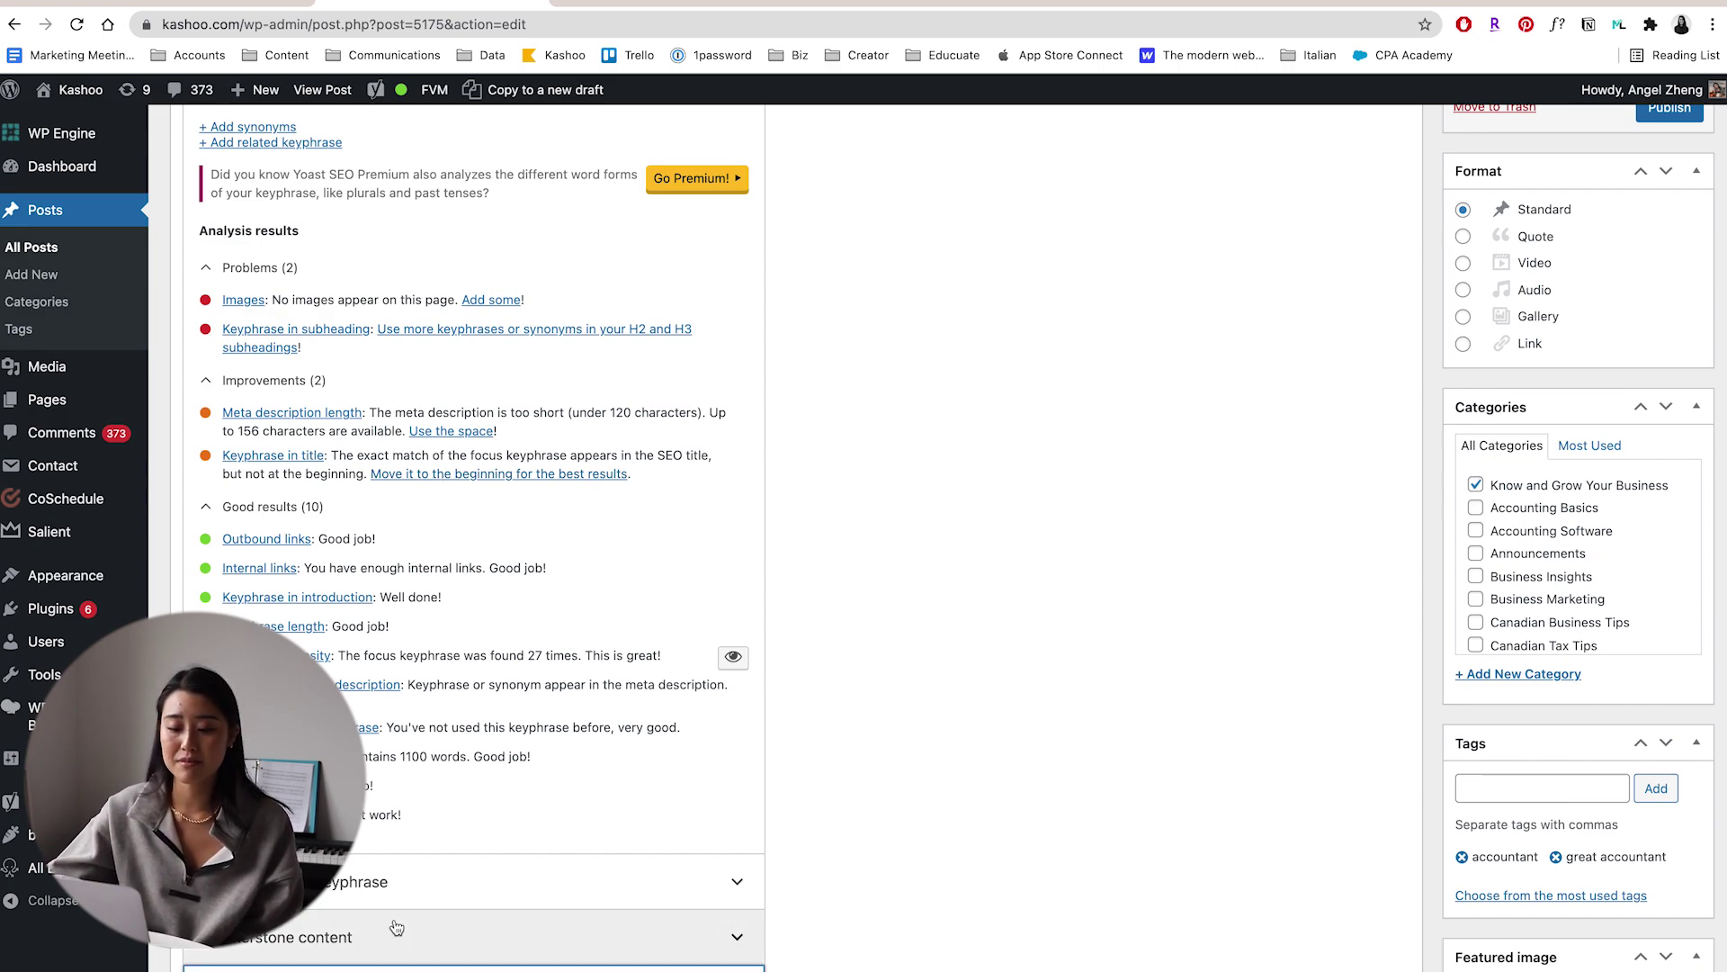
scroll(420, 909, "up", 2)
scroll(420, 901, "up", 3)
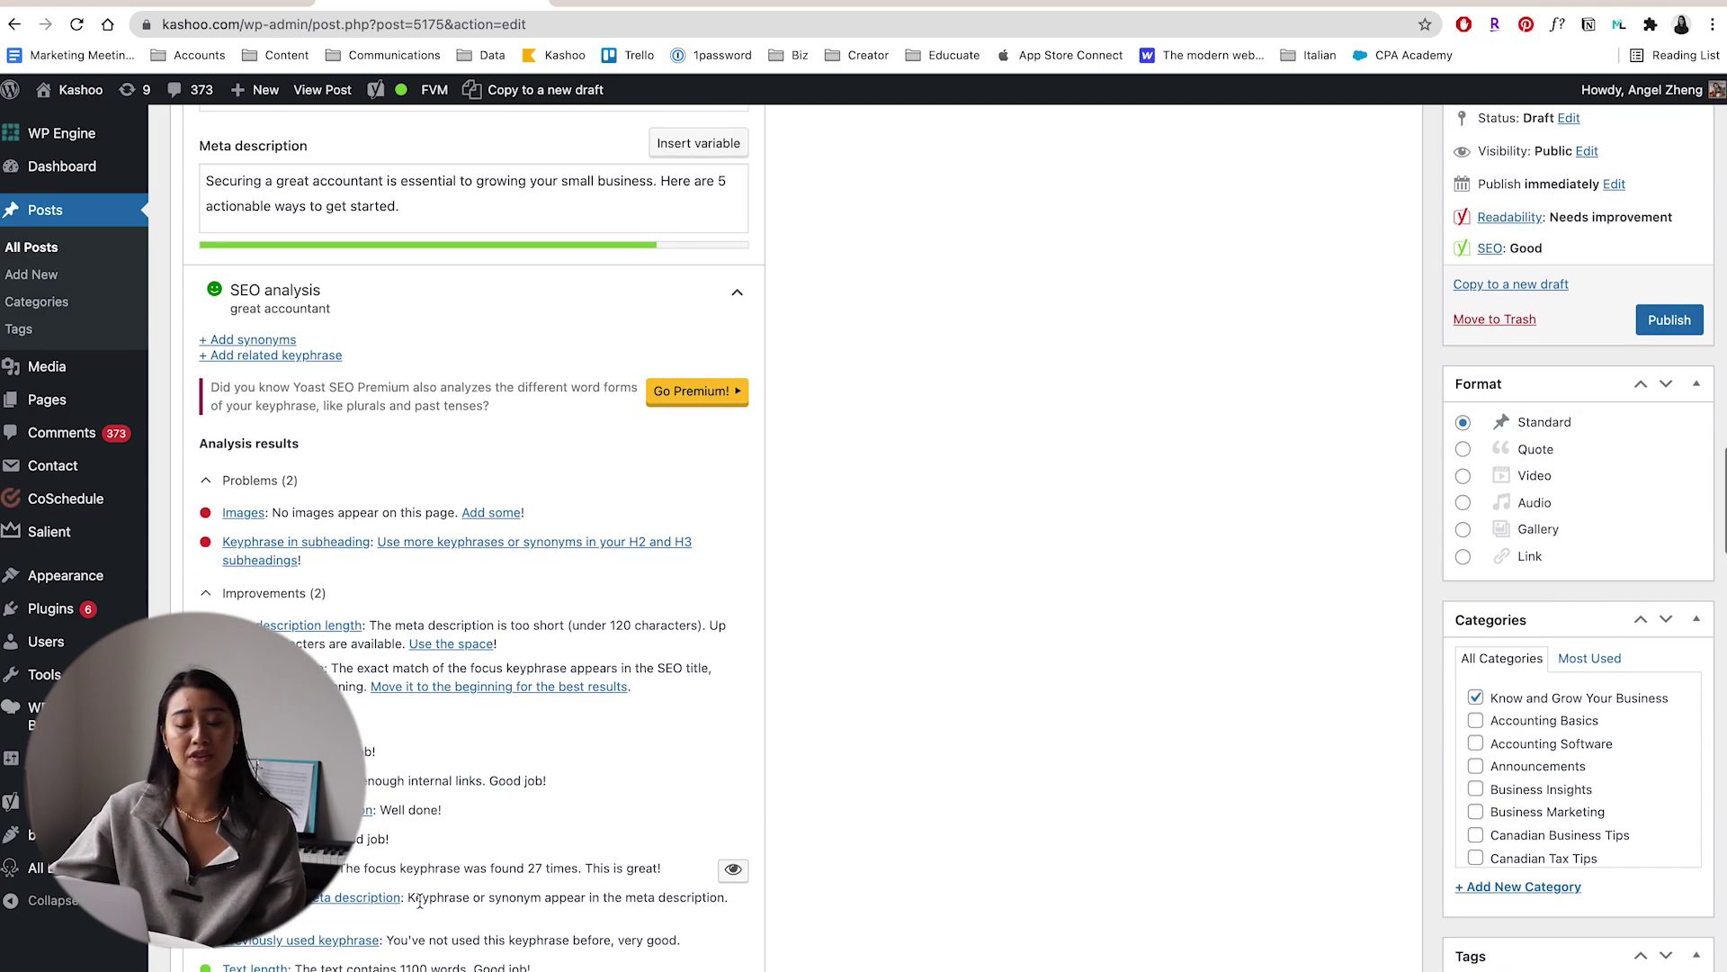
scroll(421, 905, "down", 5)
left_click(422, 900)
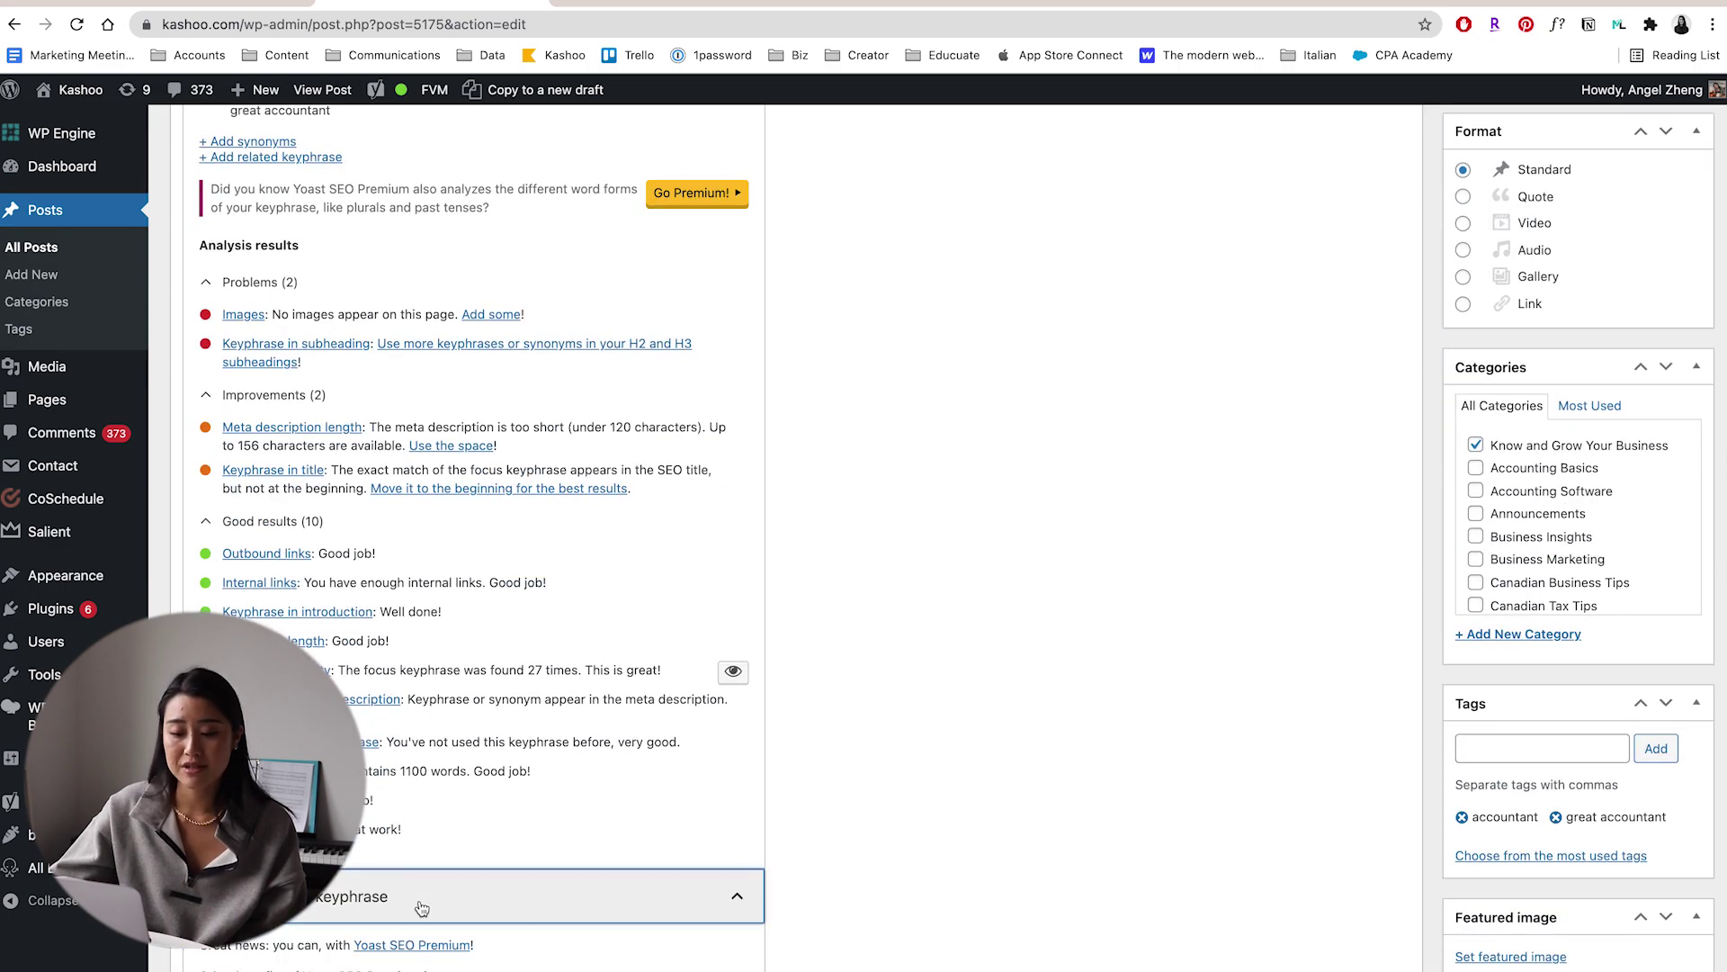
- Select all the text in the Meta description box with Ctrl+A
scroll(419, 899, "down", 3)
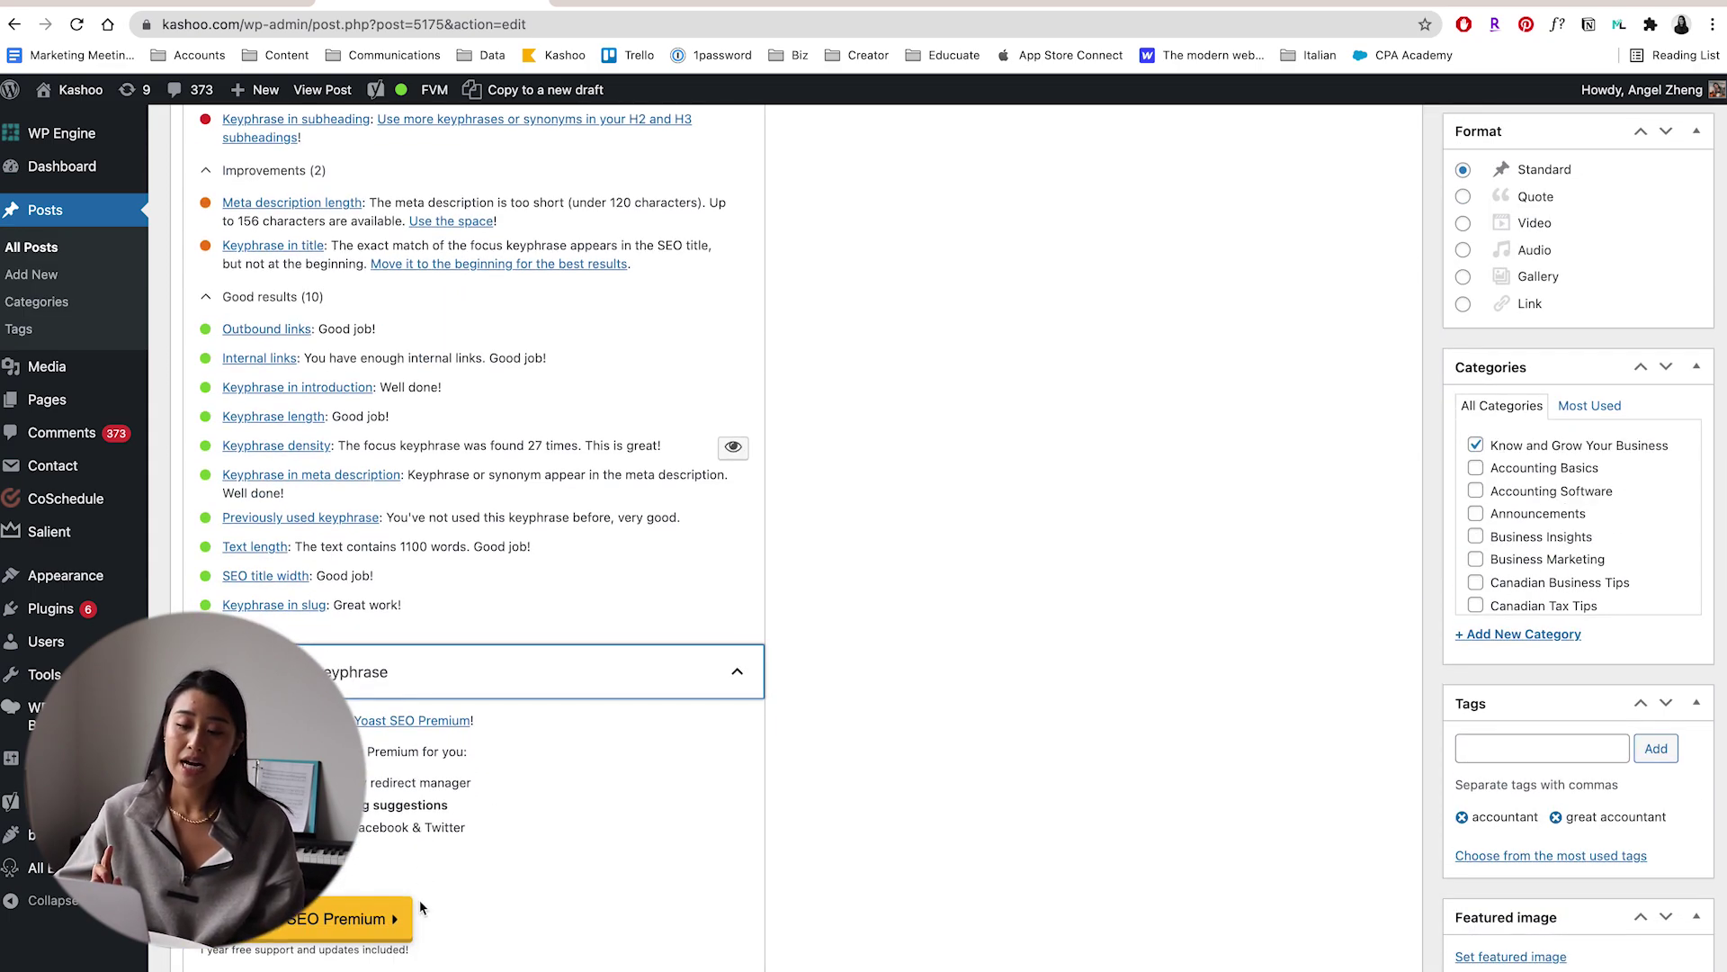
scroll(419, 907, "up", 4)
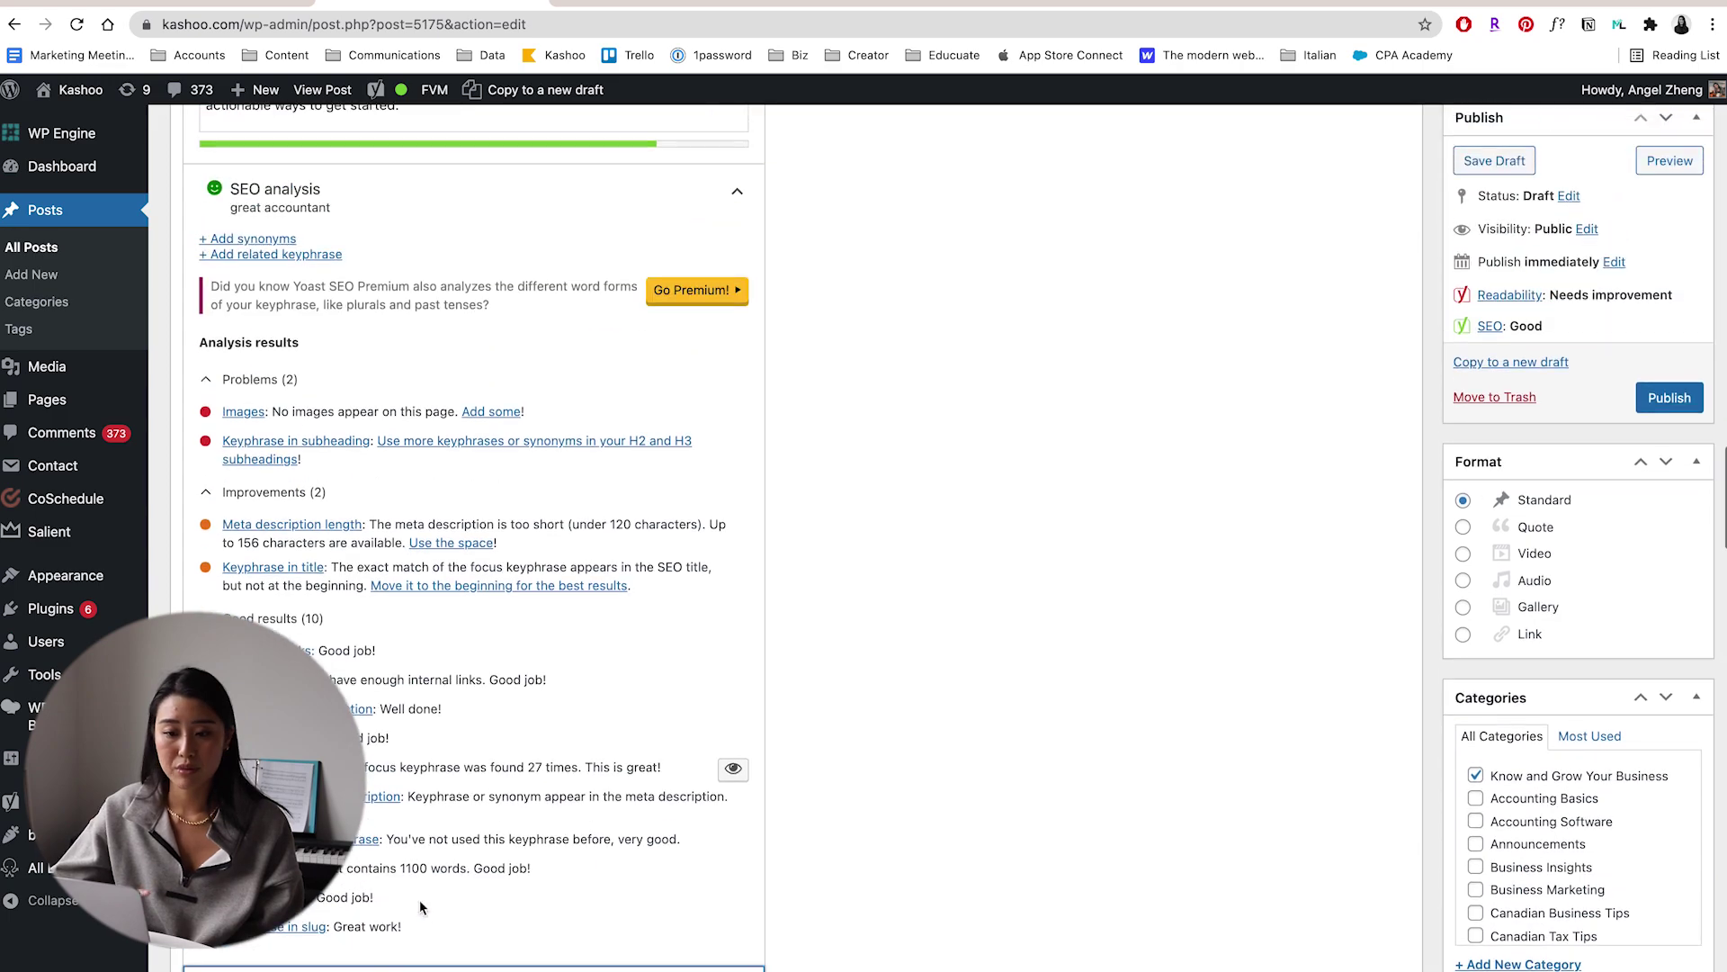
scroll(419, 899, "up", 4)
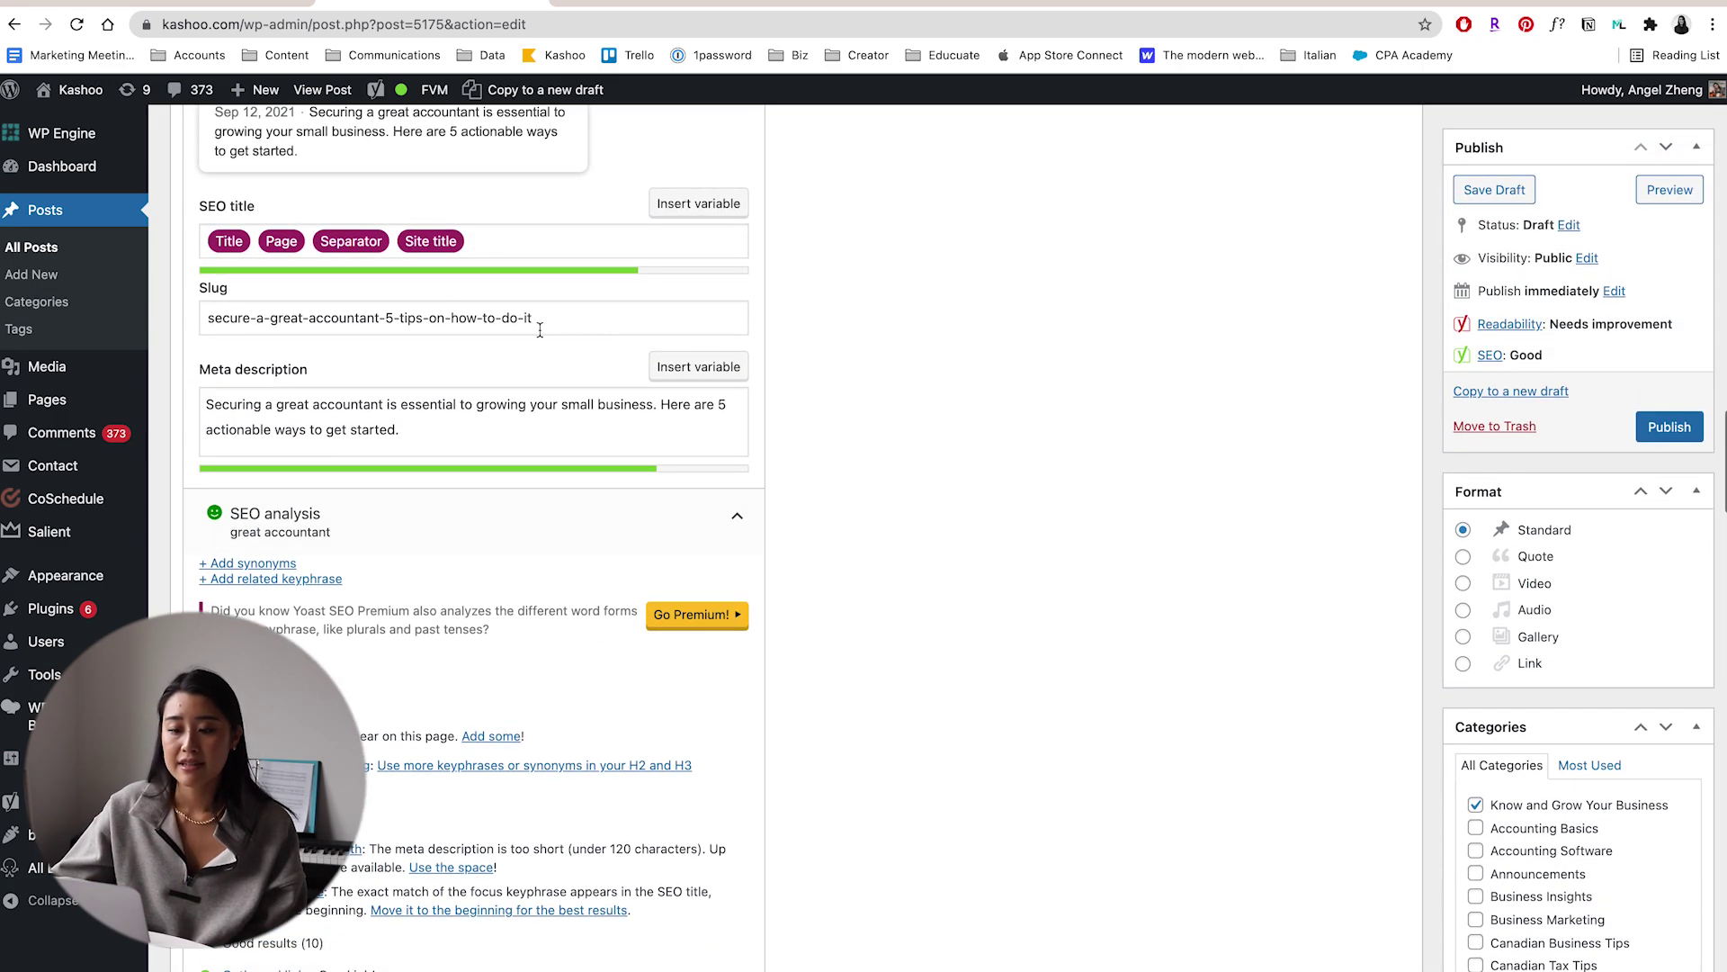
scroll(448, 442, "up", 3)
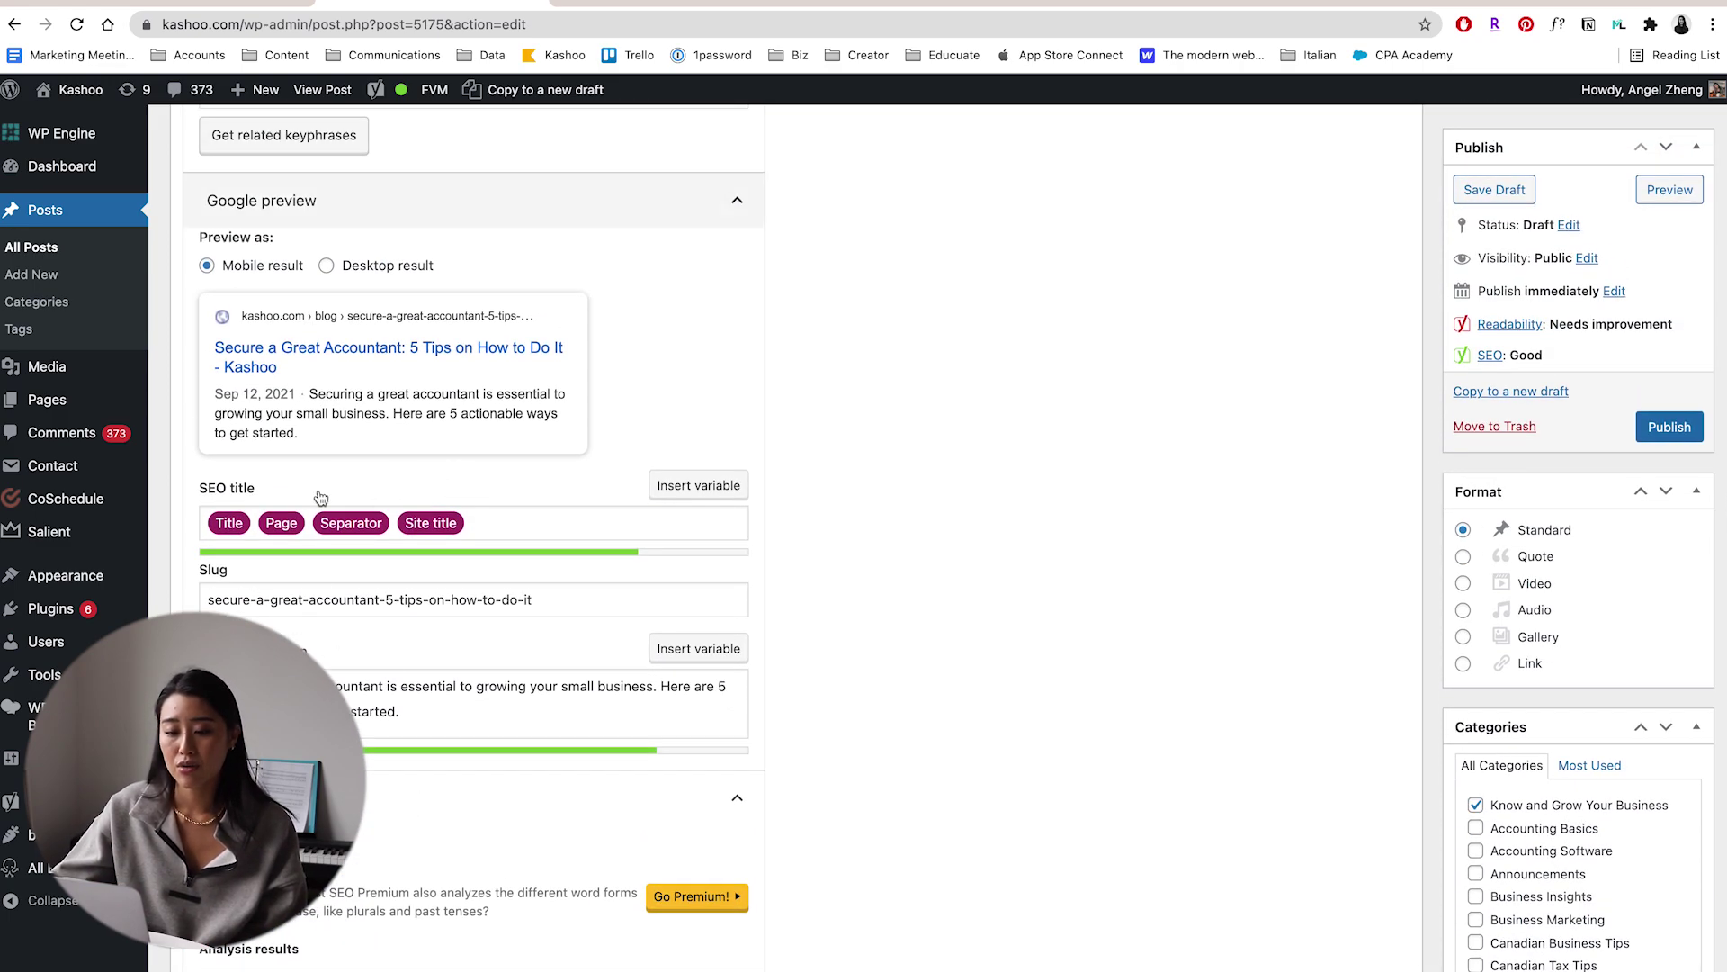
left_click(475, 712)
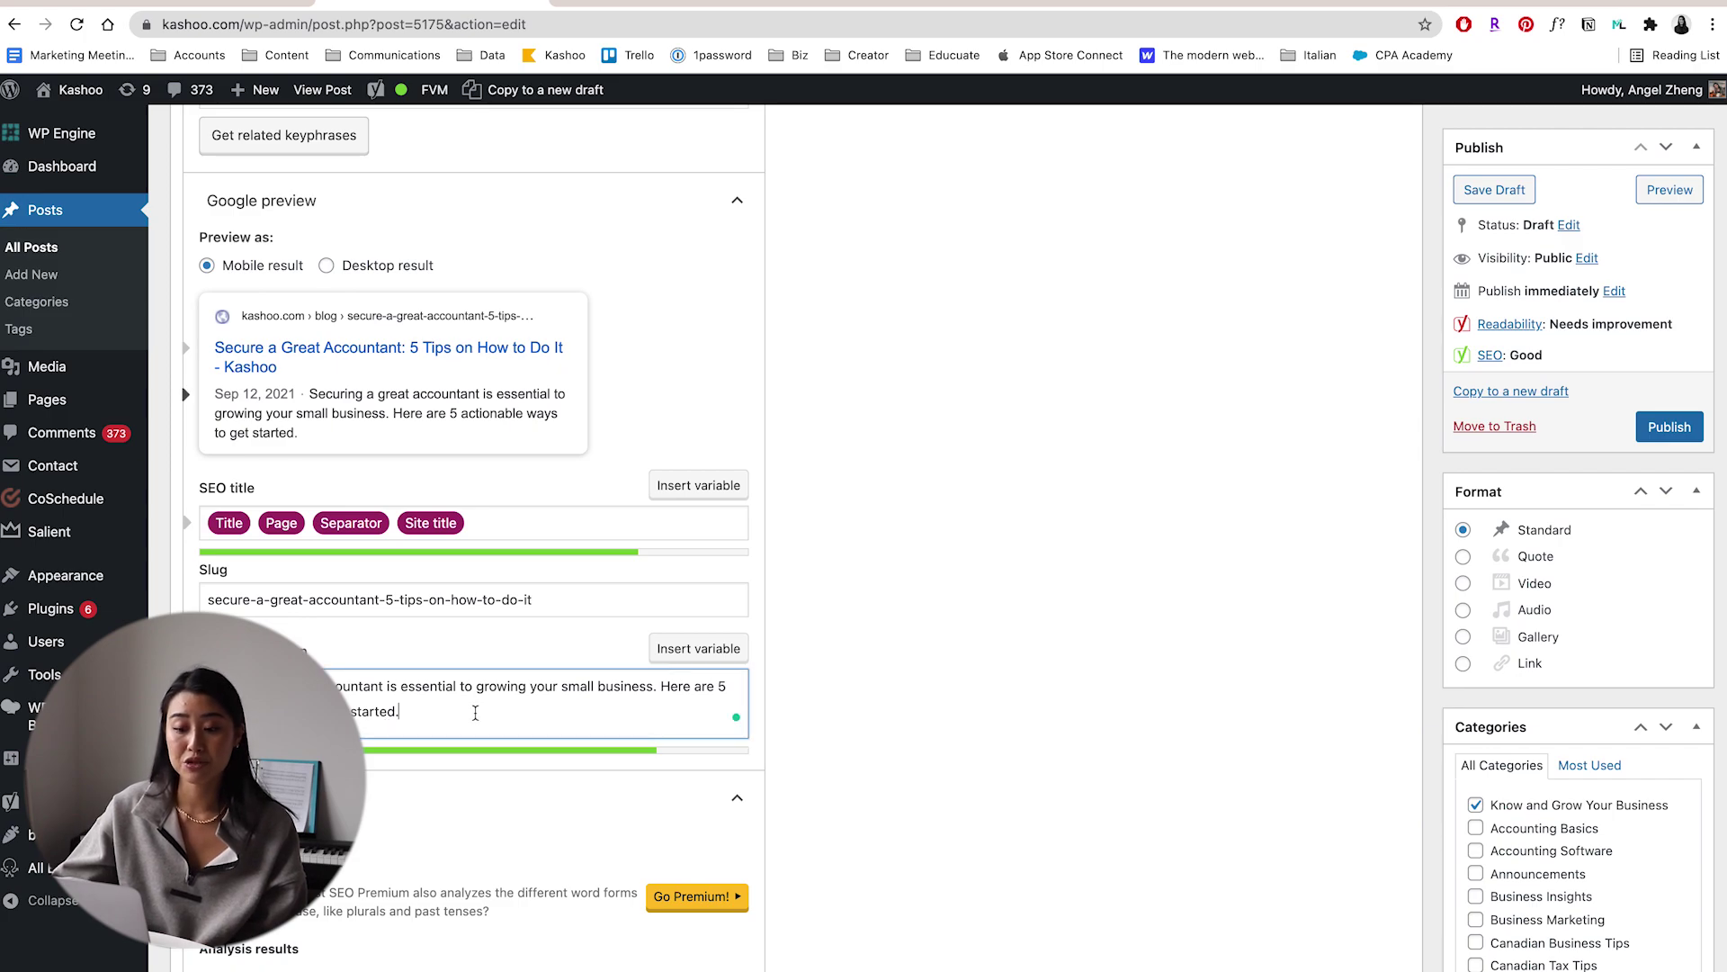
key("super+a")
scroll(451, 591, "up", 3)
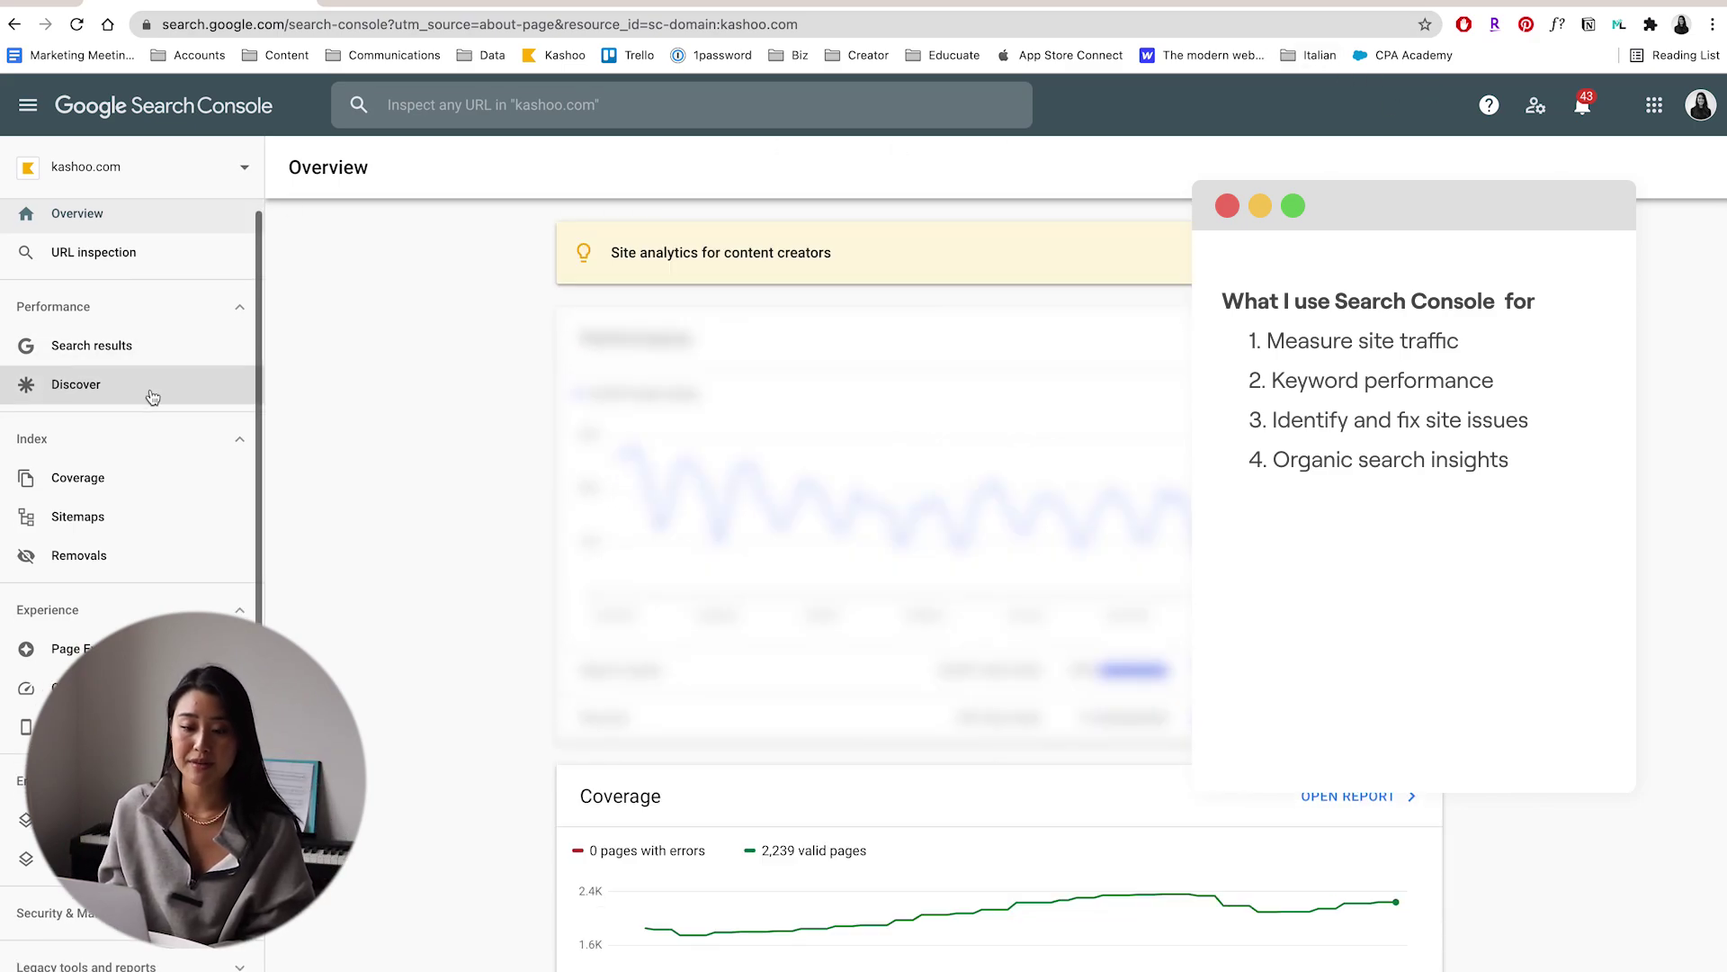
- Scroll the Search results performance report down to the top queries table
scroll(156, 492, "down", 2)
scroll(138, 601, "down", 3)
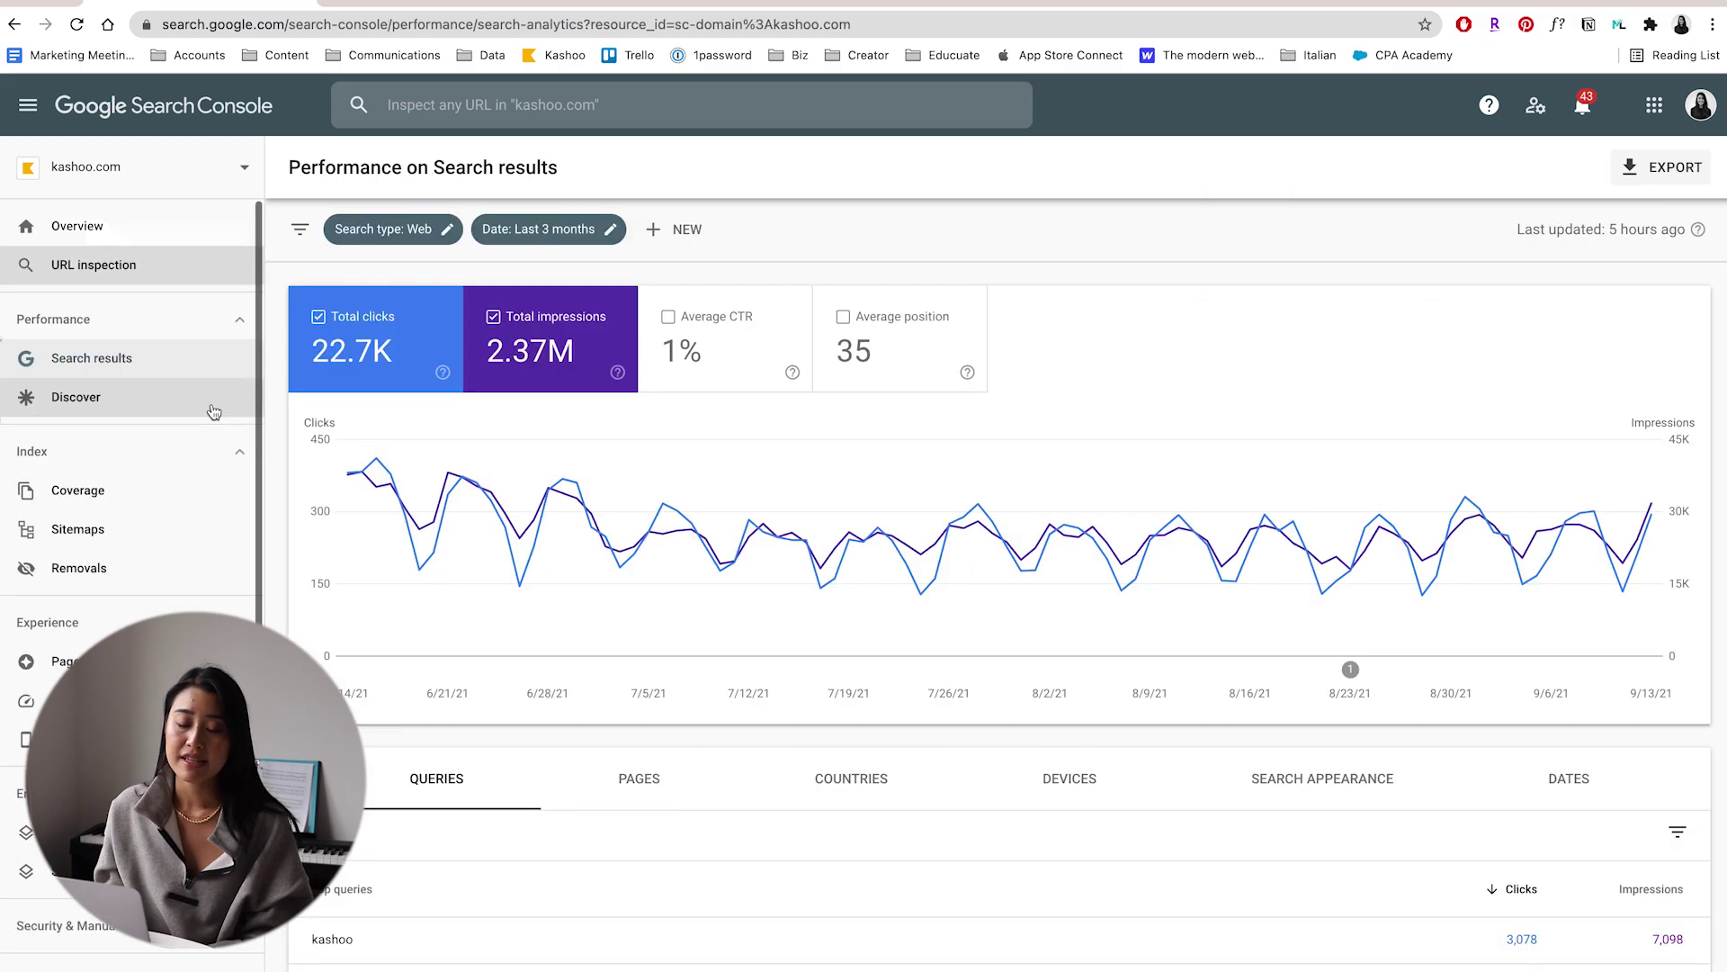
scroll(693, 309, "down", 5)
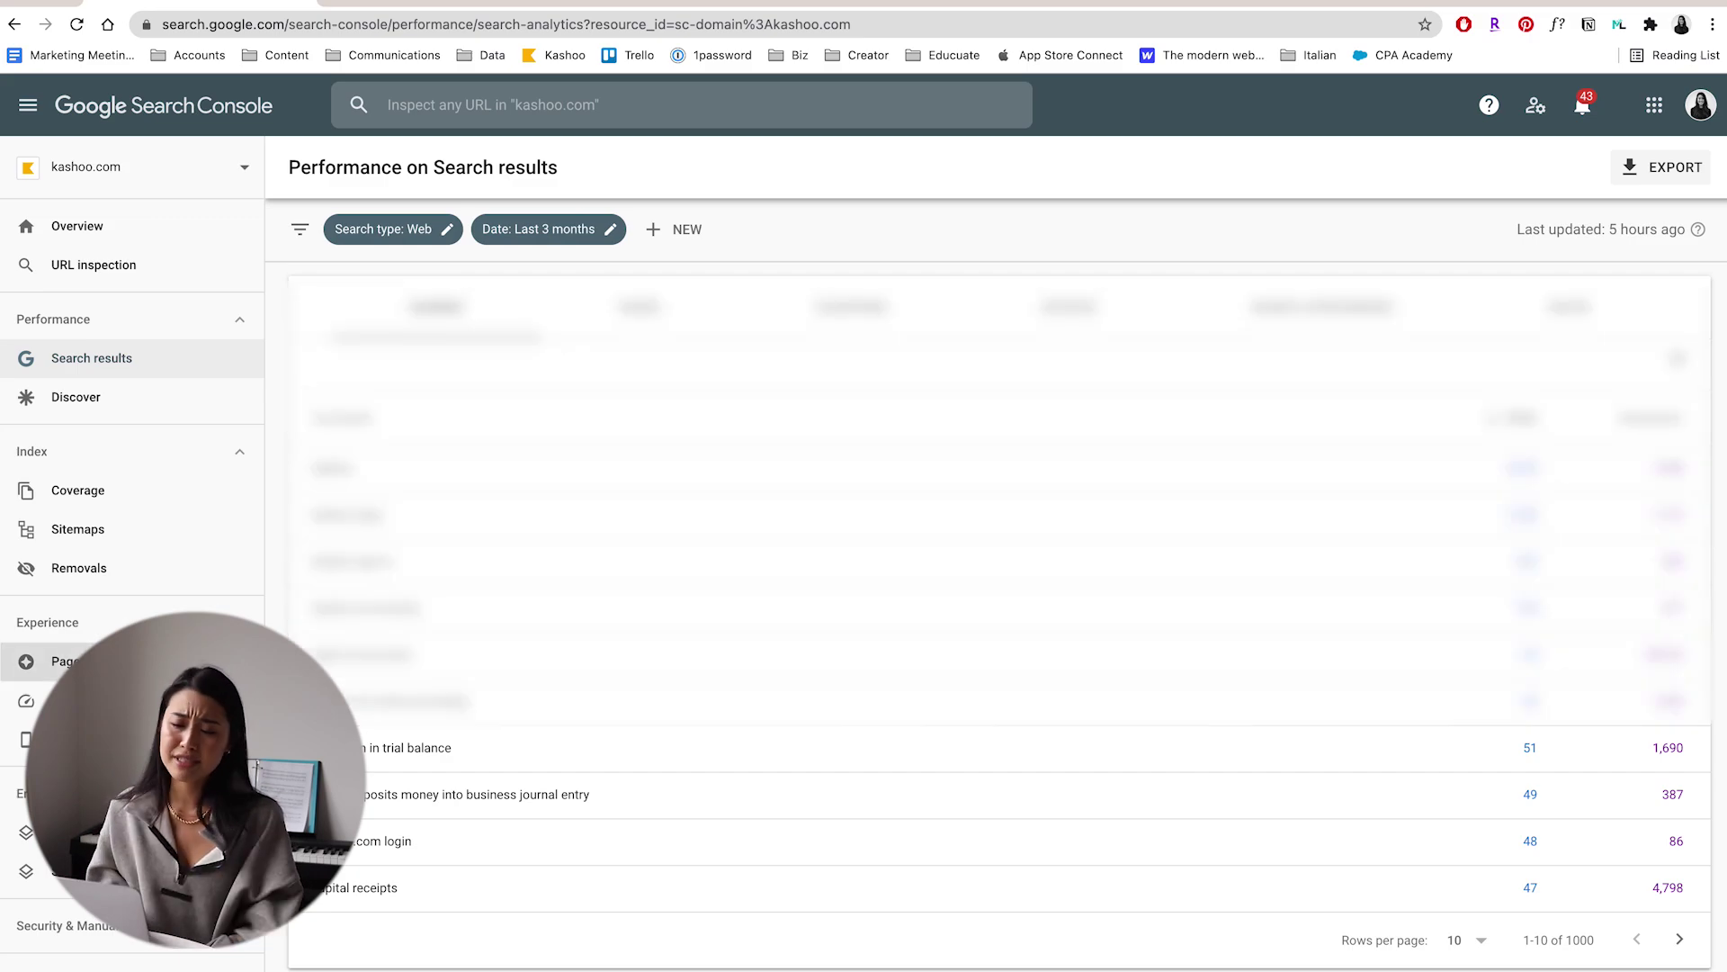
- Review search performance by page and by device, then return to the site Overview
left_click(635, 307)
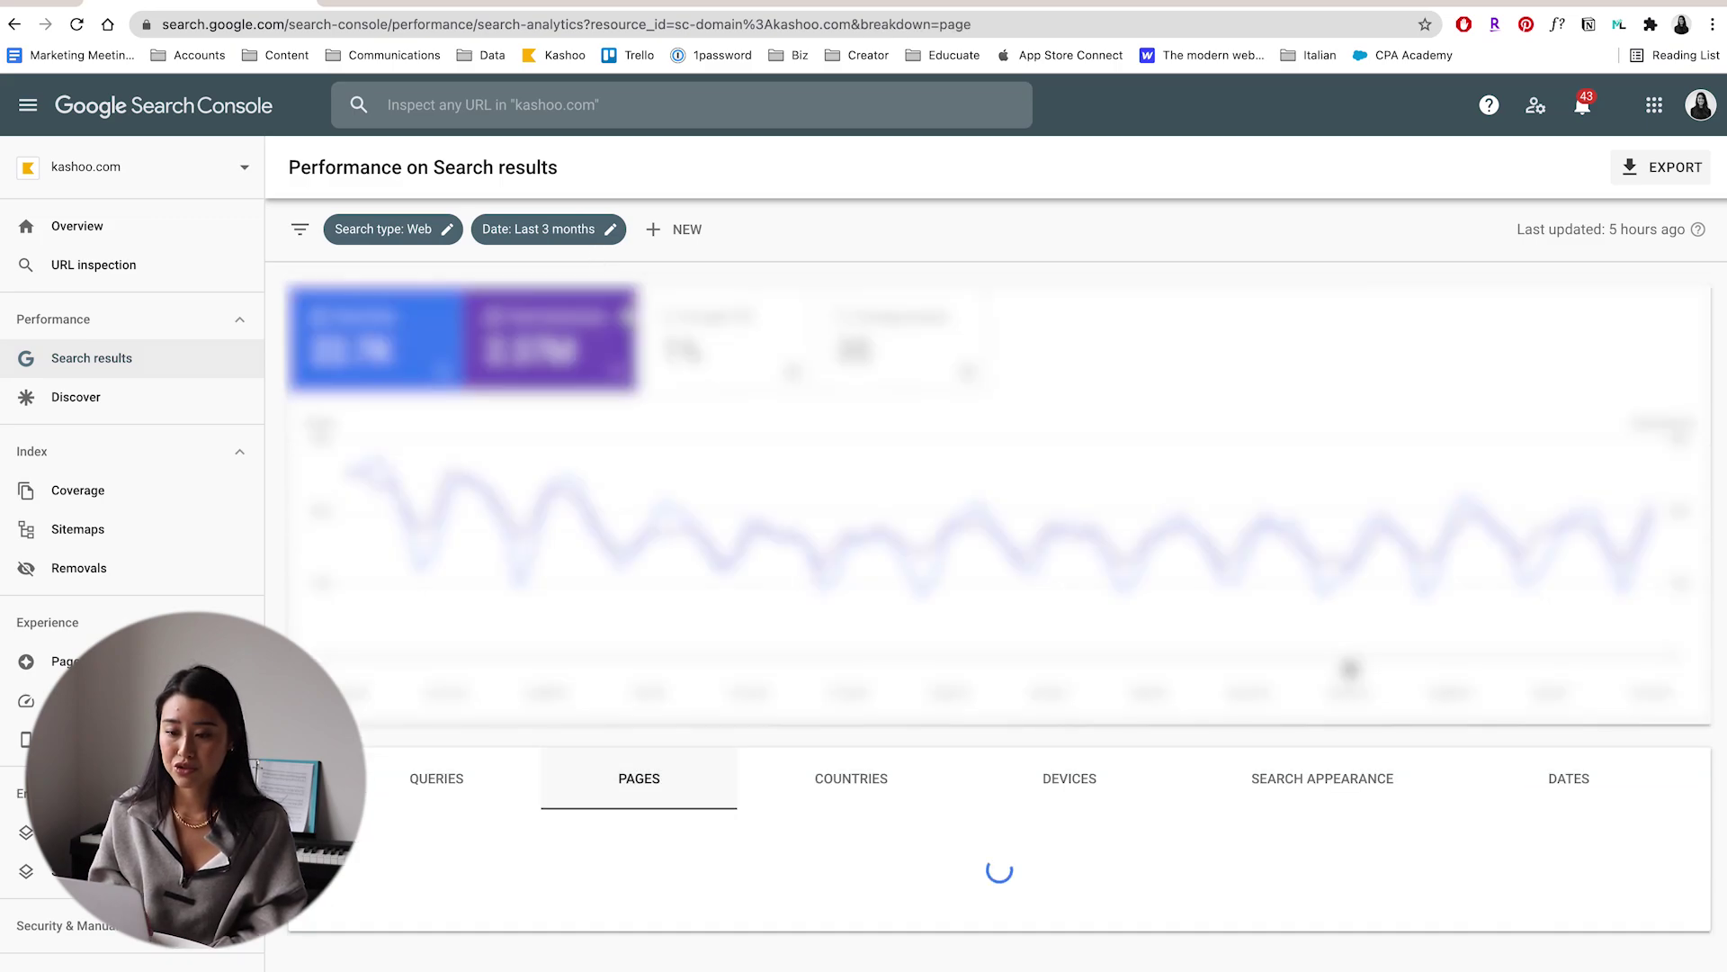
scroll(794, 484, "down", 3)
scroll(793, 484, "down", 3)
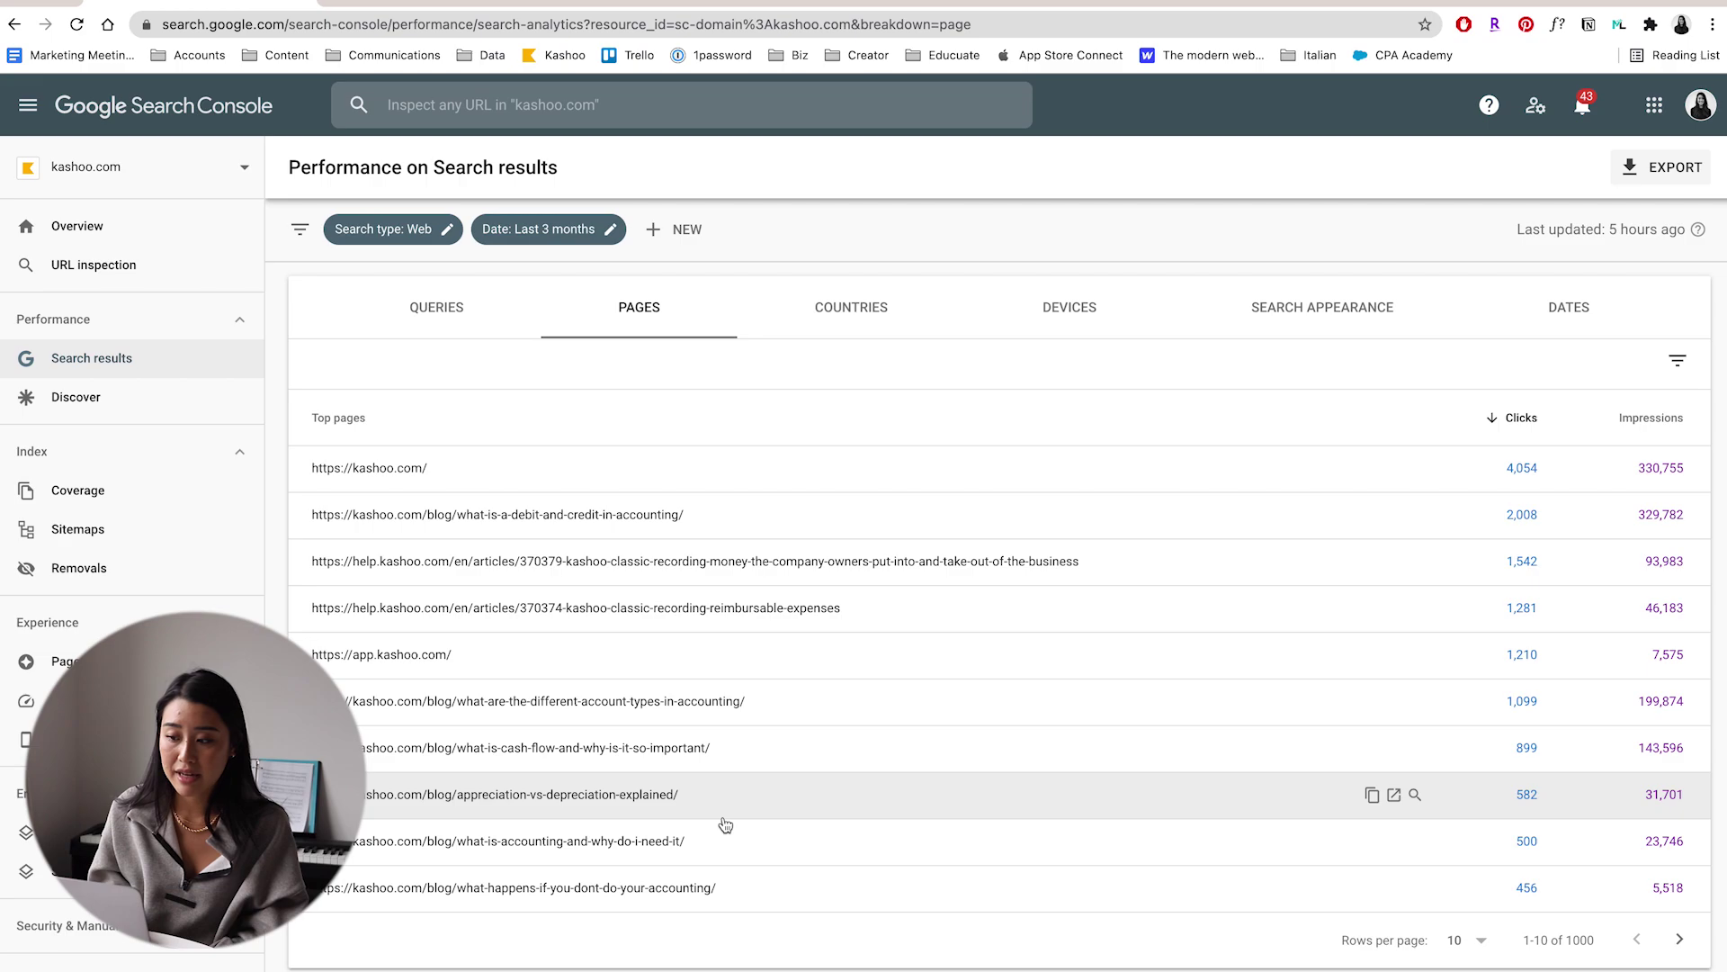
left_click(1070, 307)
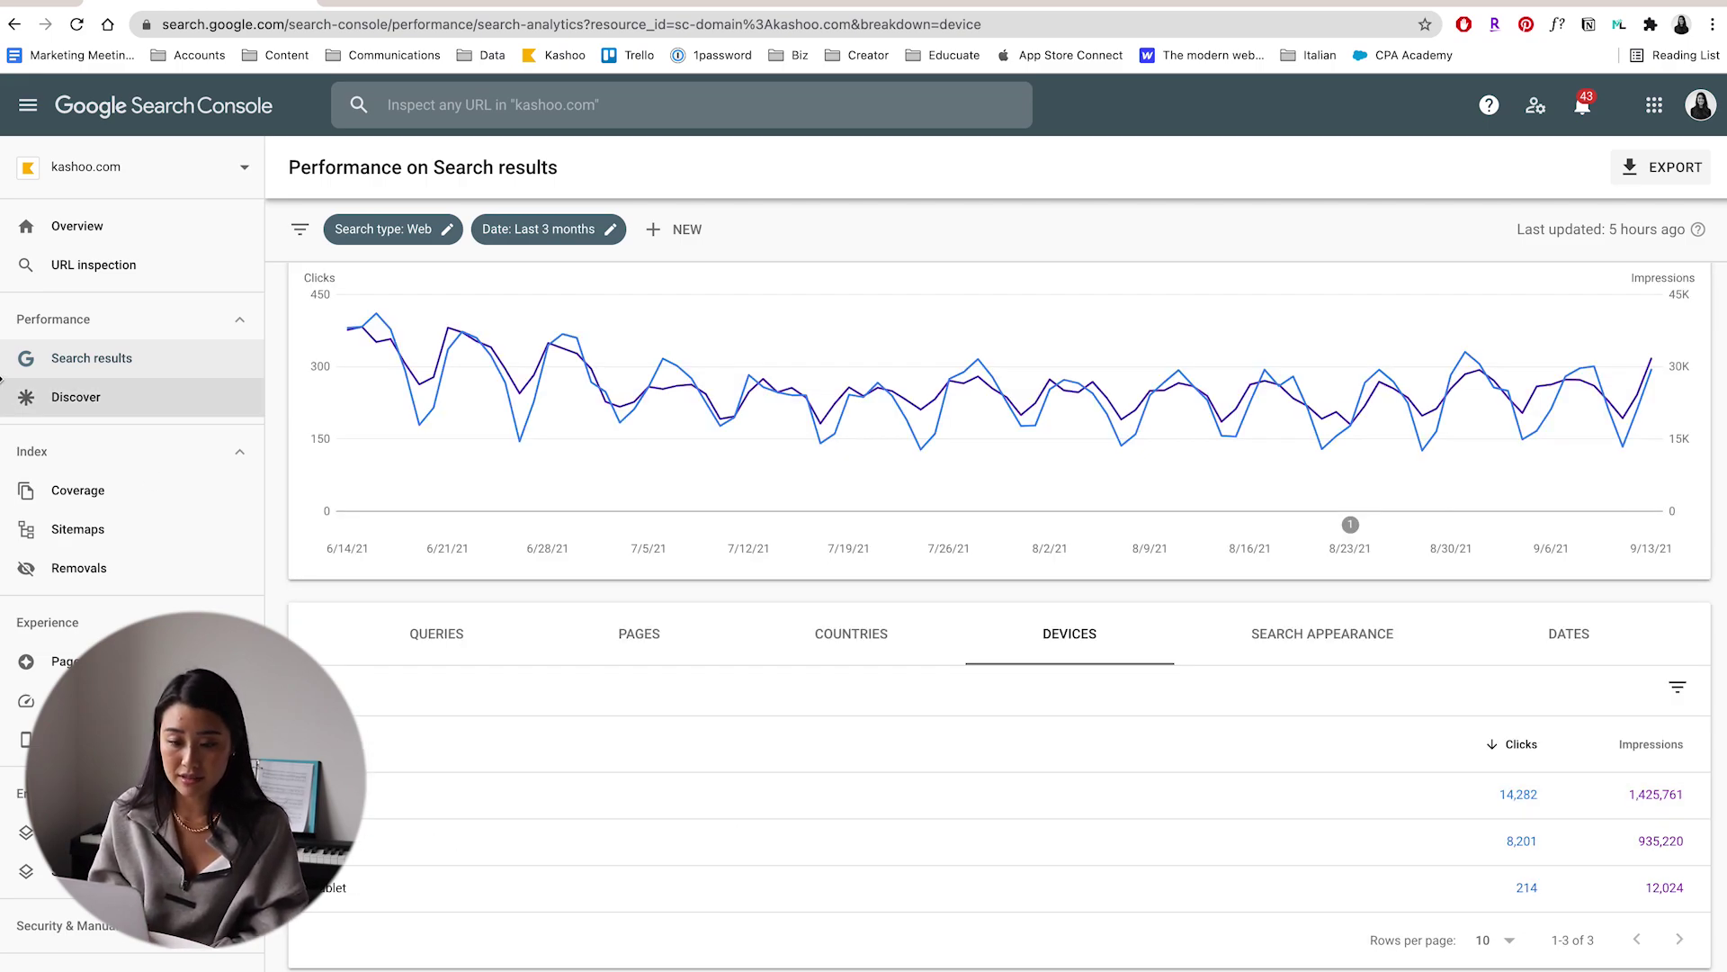
left_click(76, 226)
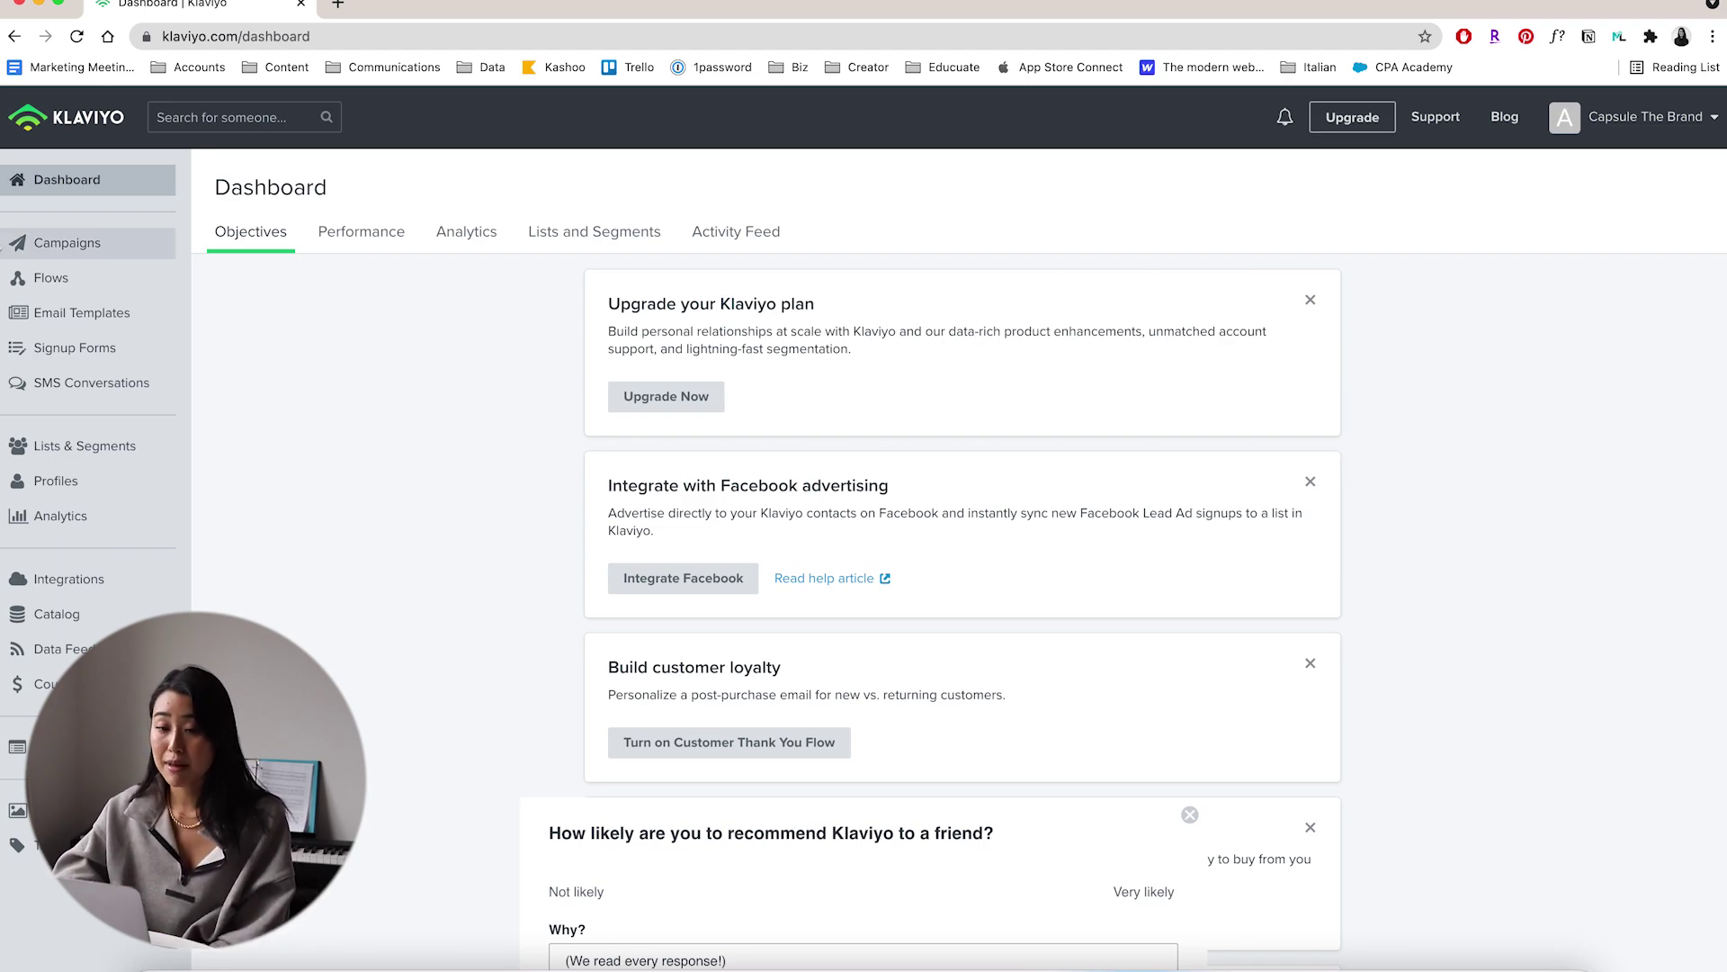
- Browse the Campaigns list of sent newsletters with open rates, click rates and placed orders
left_click(92, 256)
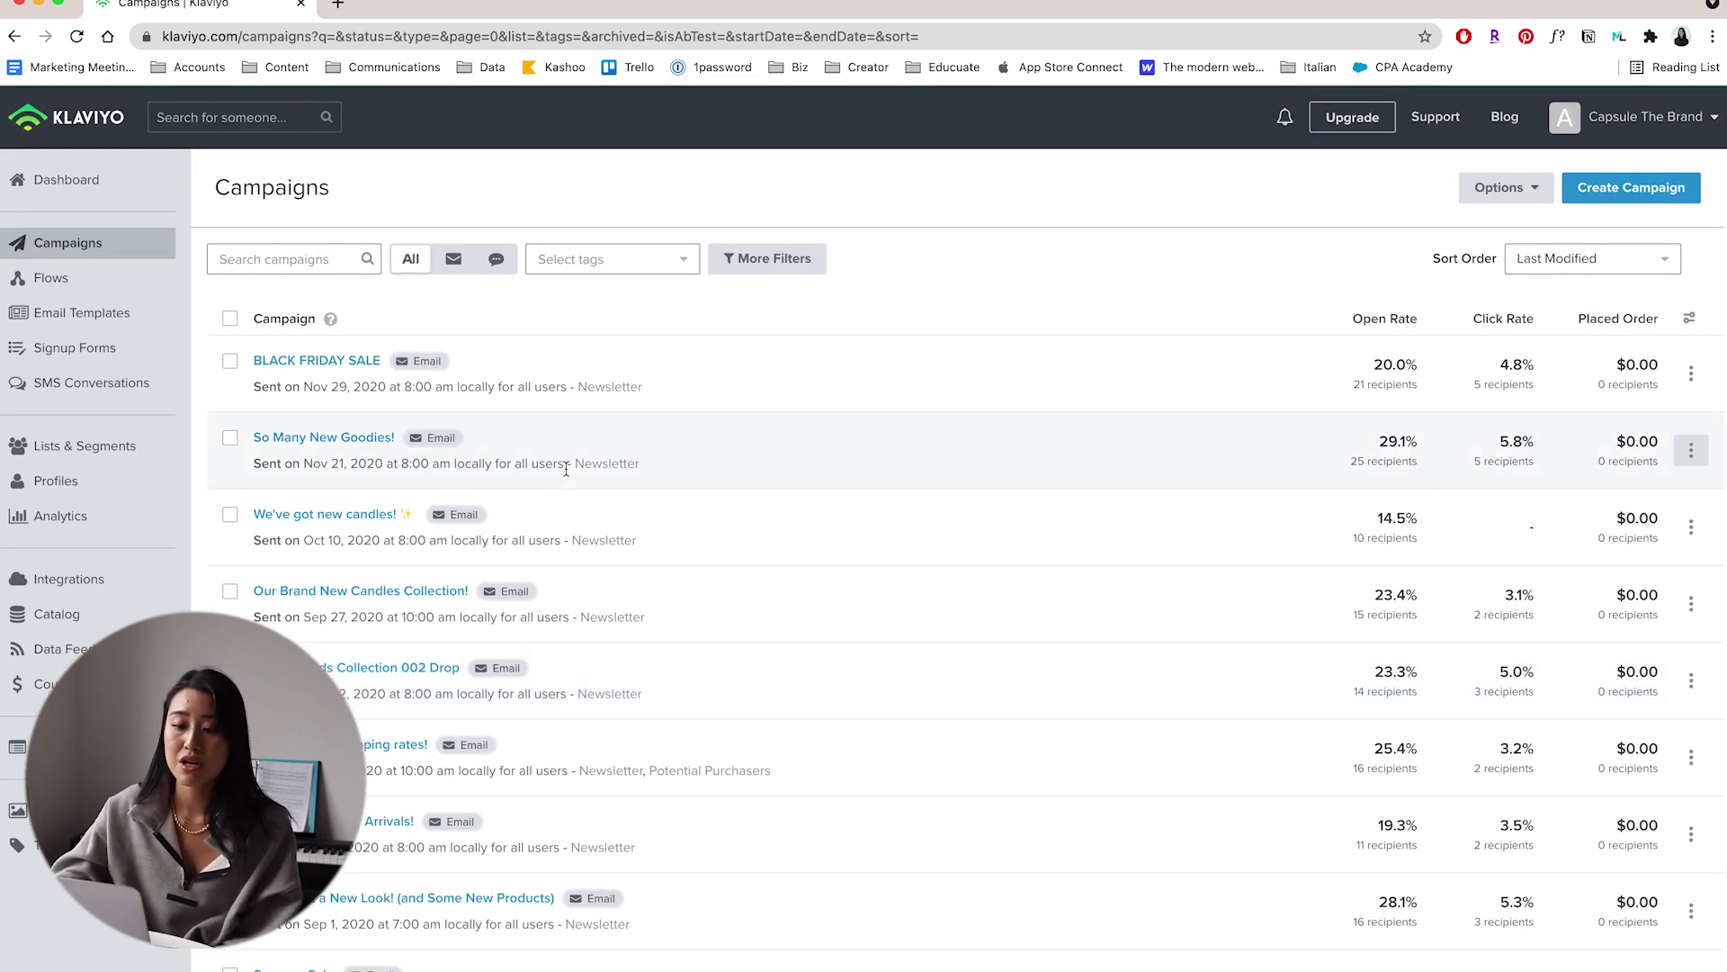
scroll(360, 387, "down", 1)
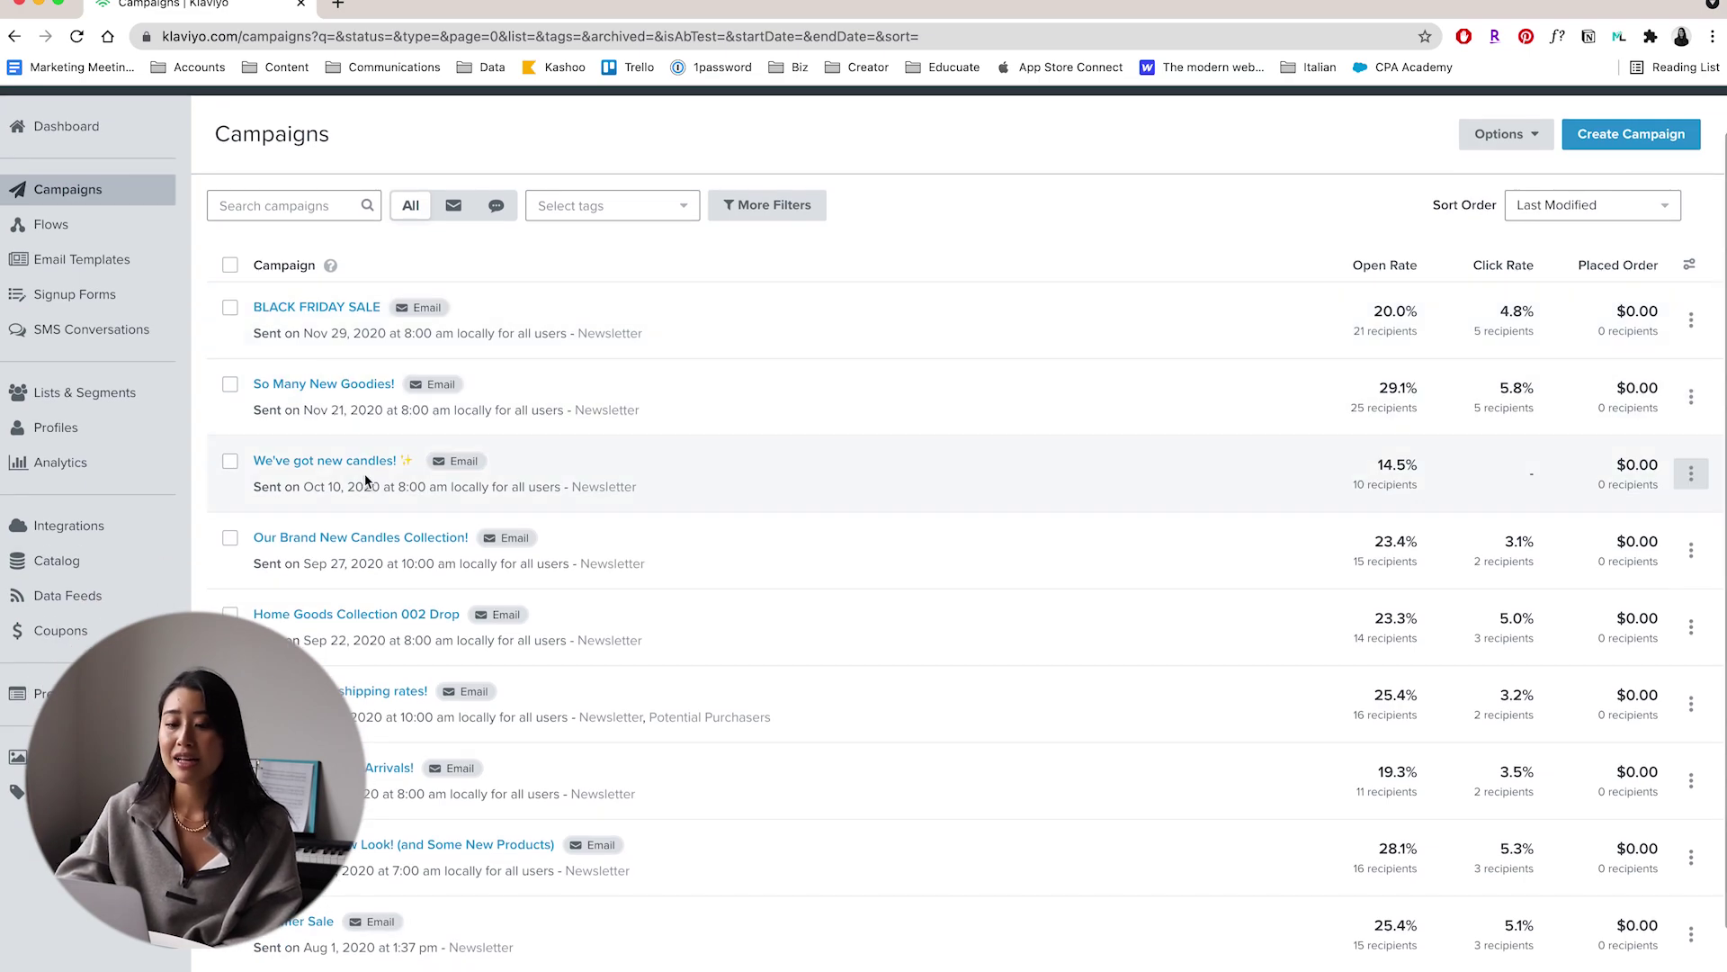
scroll(365, 473, "down", 1)
scroll(322, 368, "down", 1)
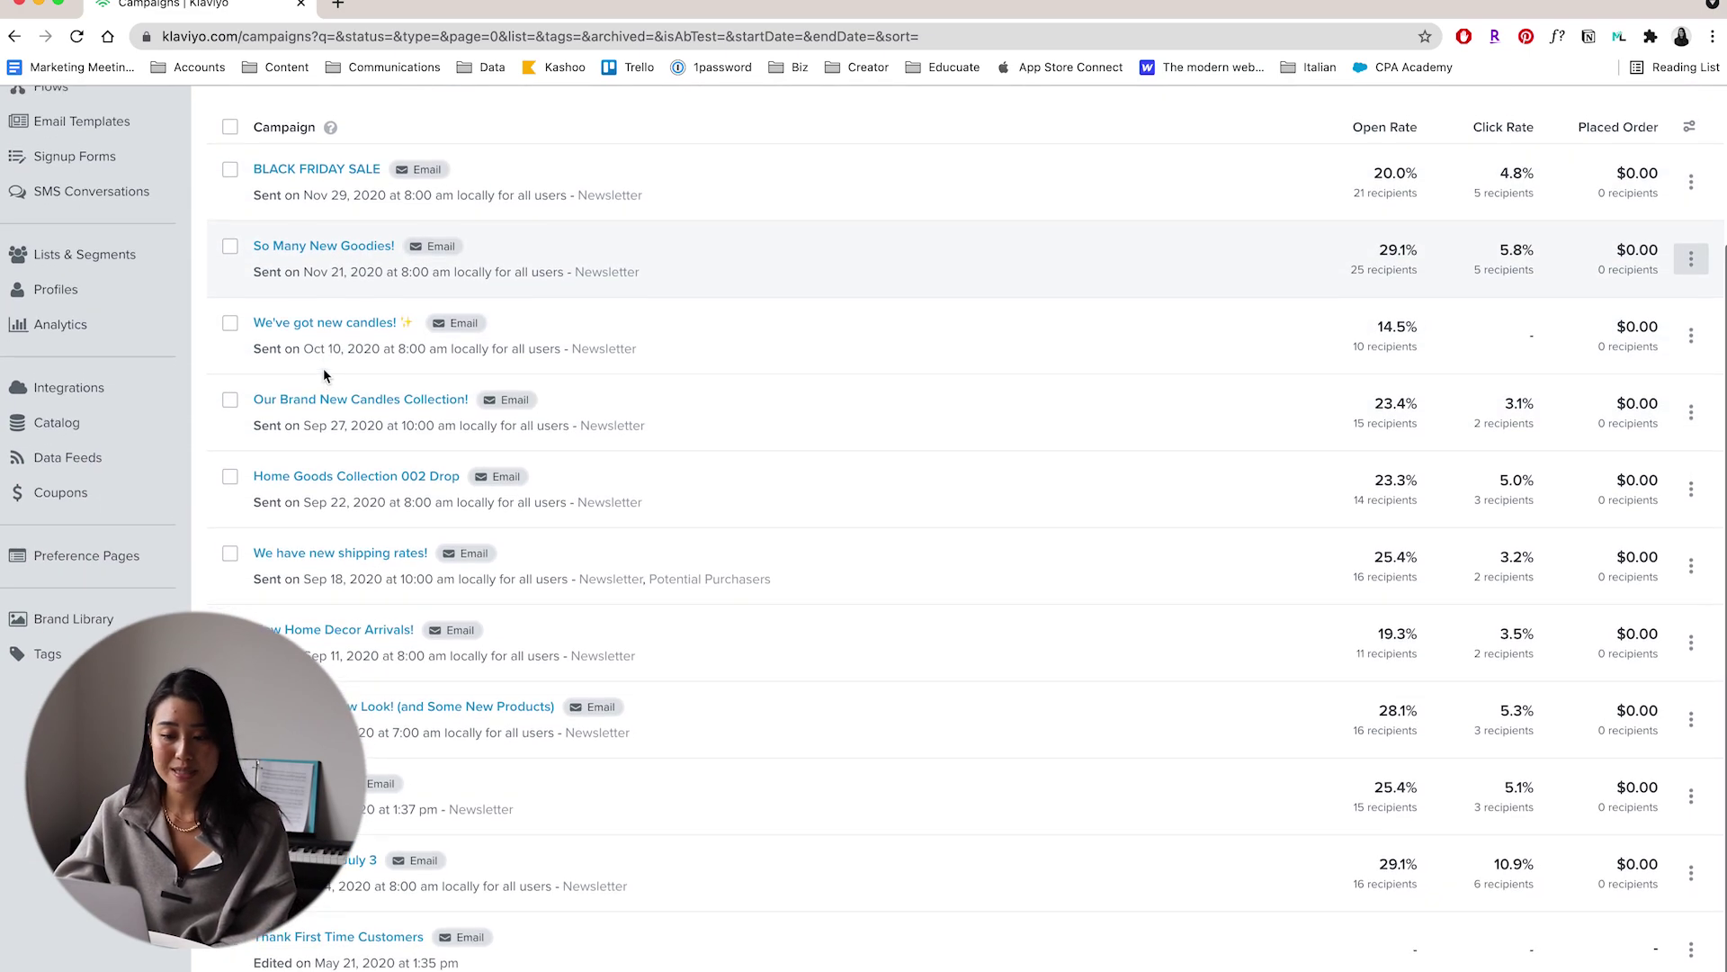
scroll(269, 360, "up", 3)
- View the Flows list, then go to the Signup Forms page
left_click(52, 277)
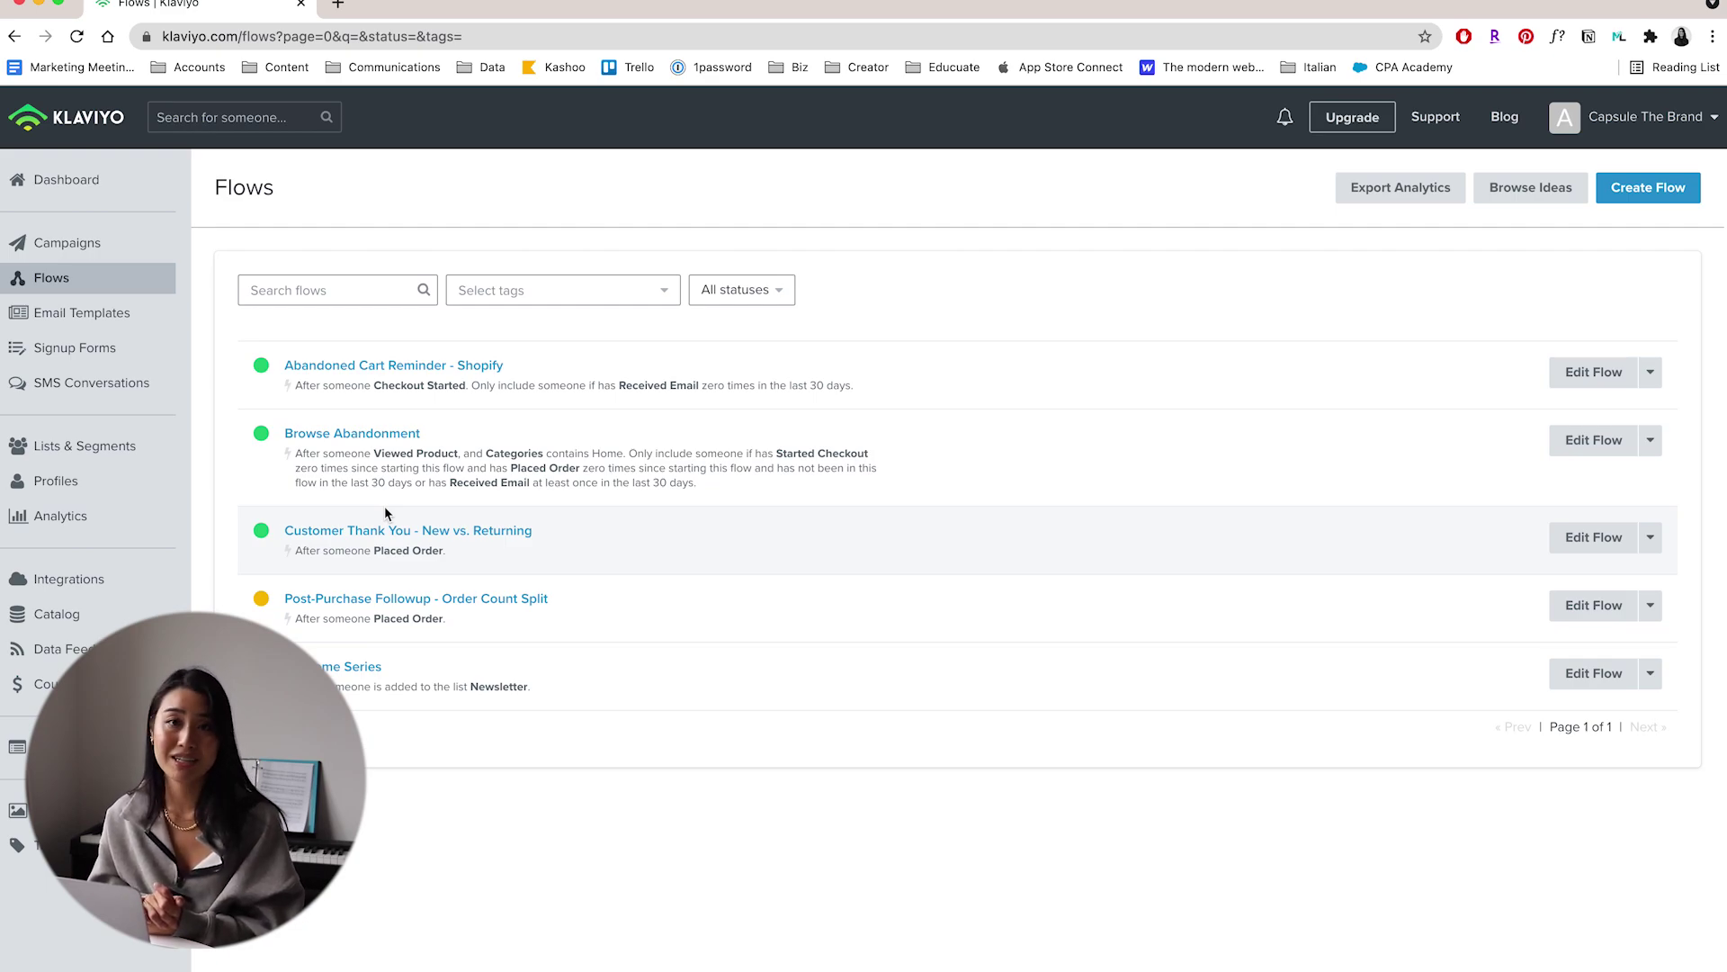
left_click(49, 353)
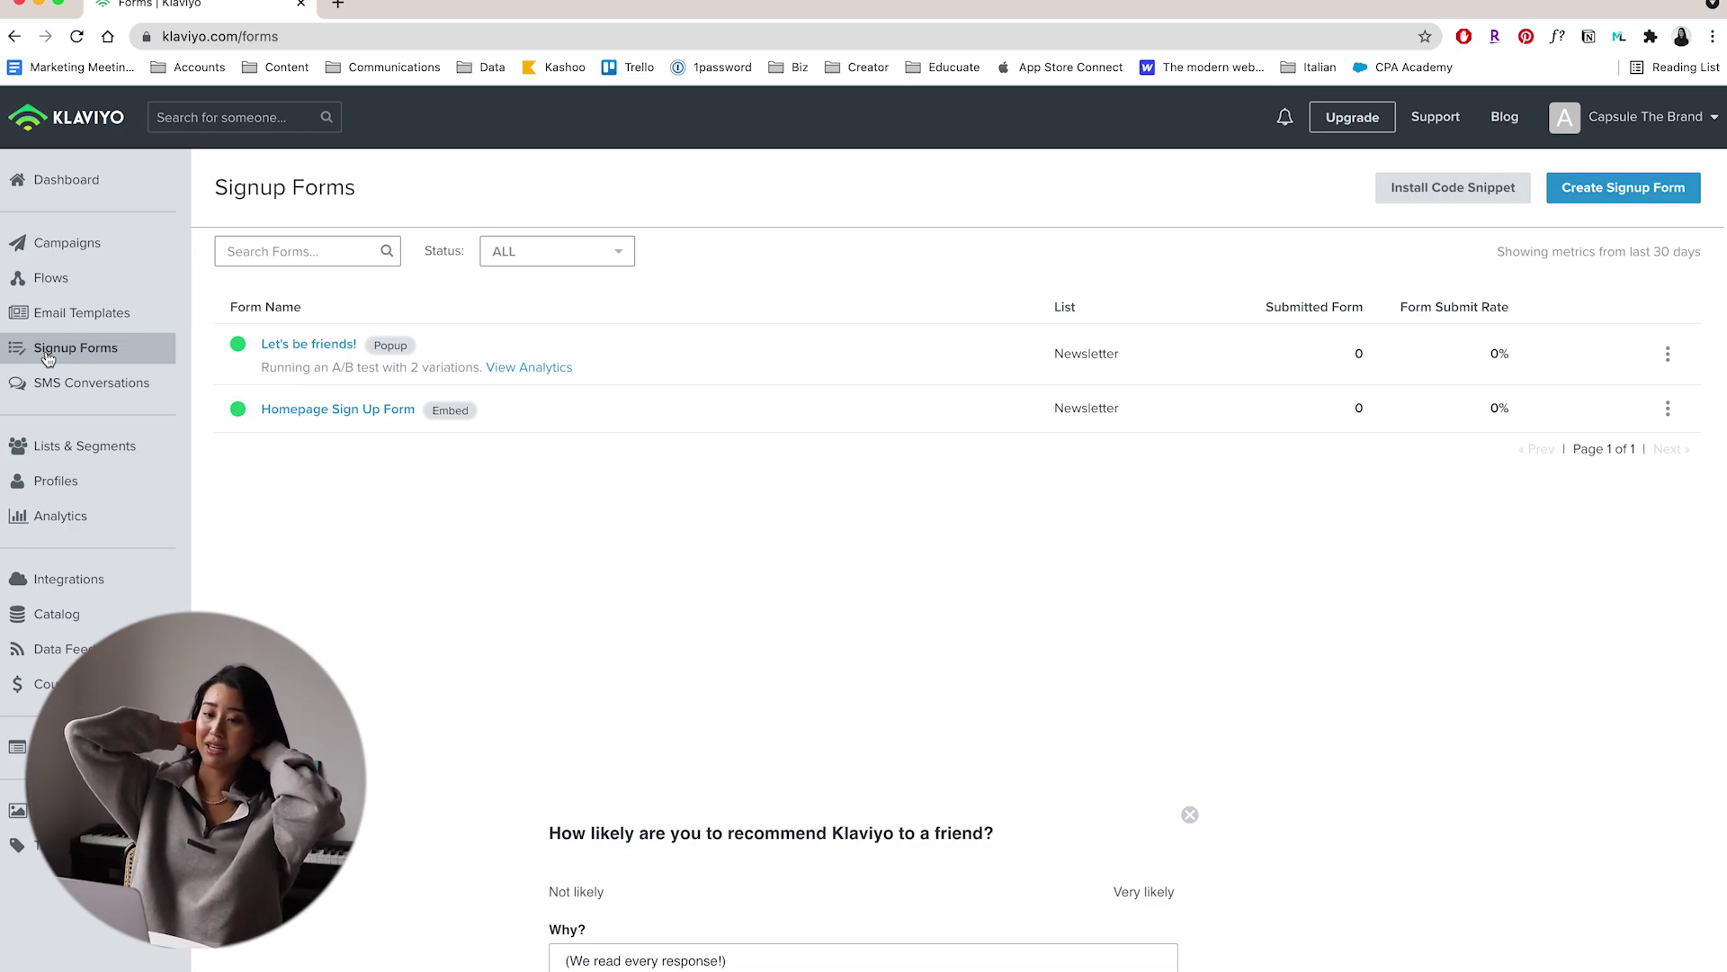
- Go to Klaviyo's SMS Conversations page from the left sidebar
left_click(77, 382)
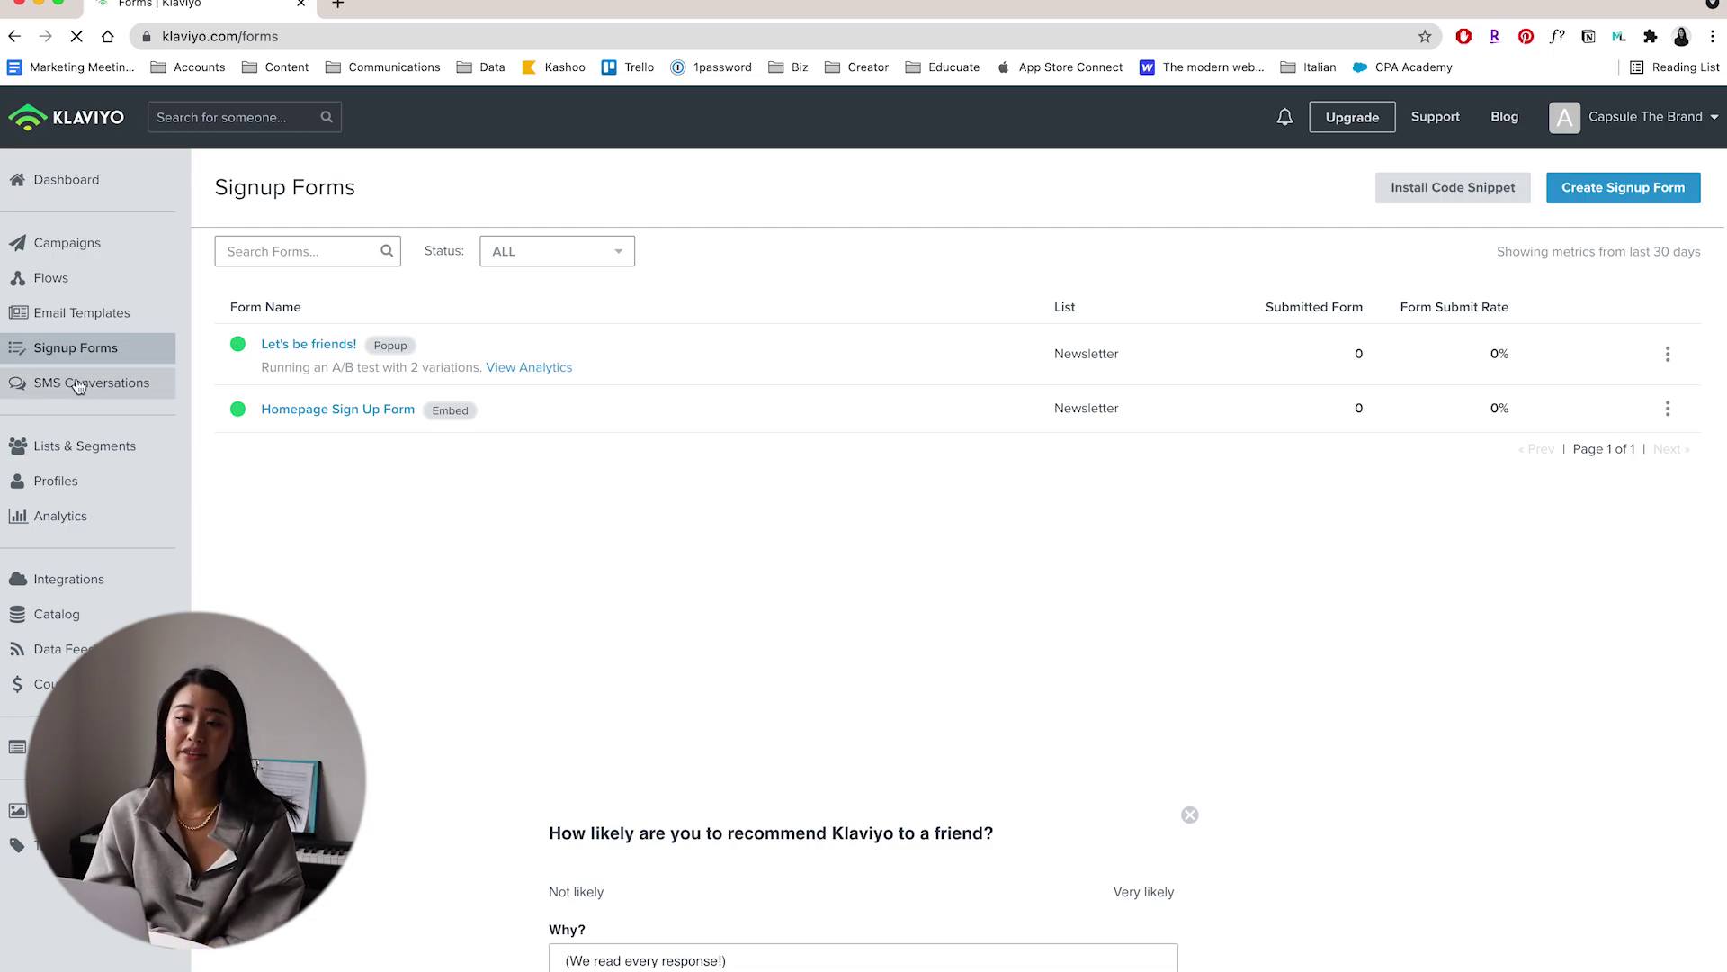